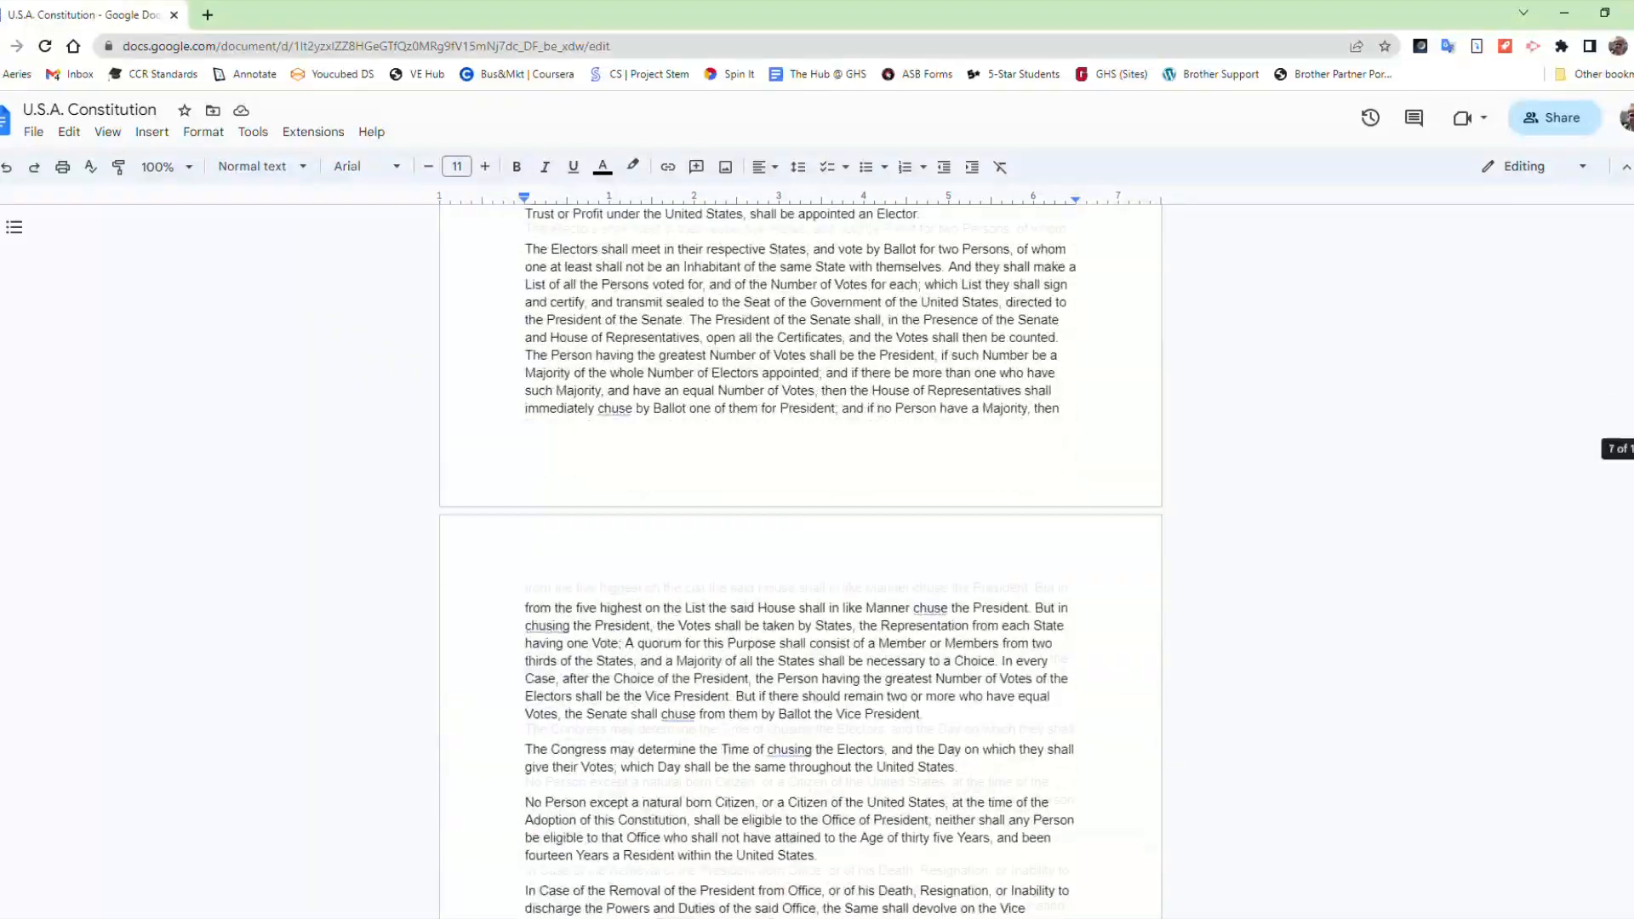
# Skim through the Constitution document to its last amendments and return to the beginning
pyautogui.scroll(-20, 800, 561)
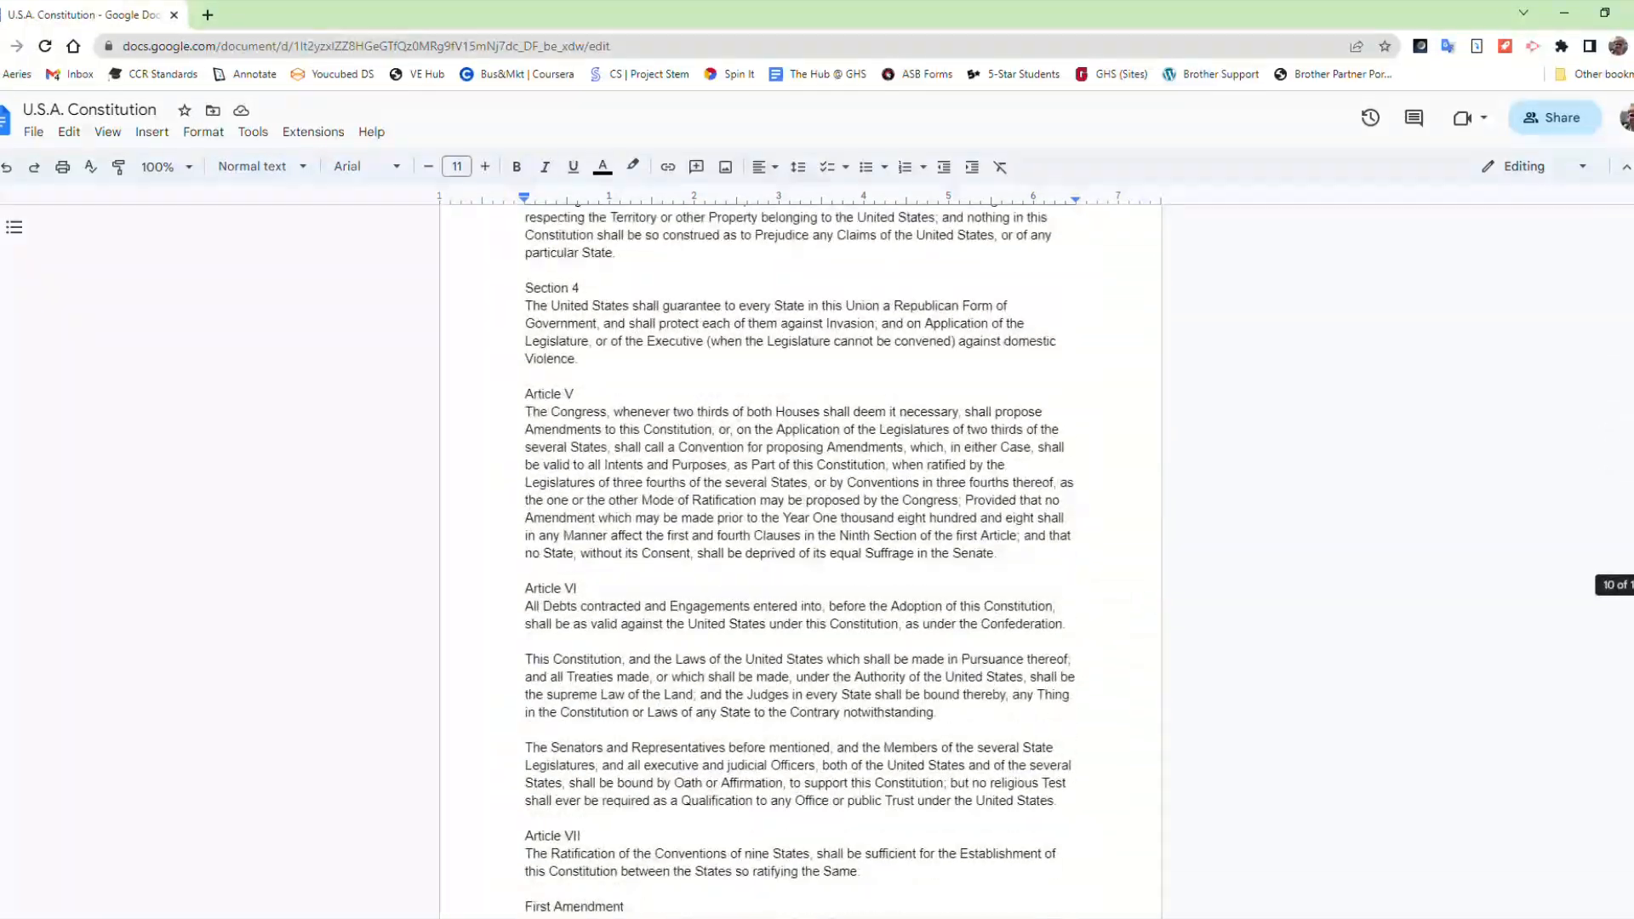
pyautogui.scroll(-20, 800, 562)
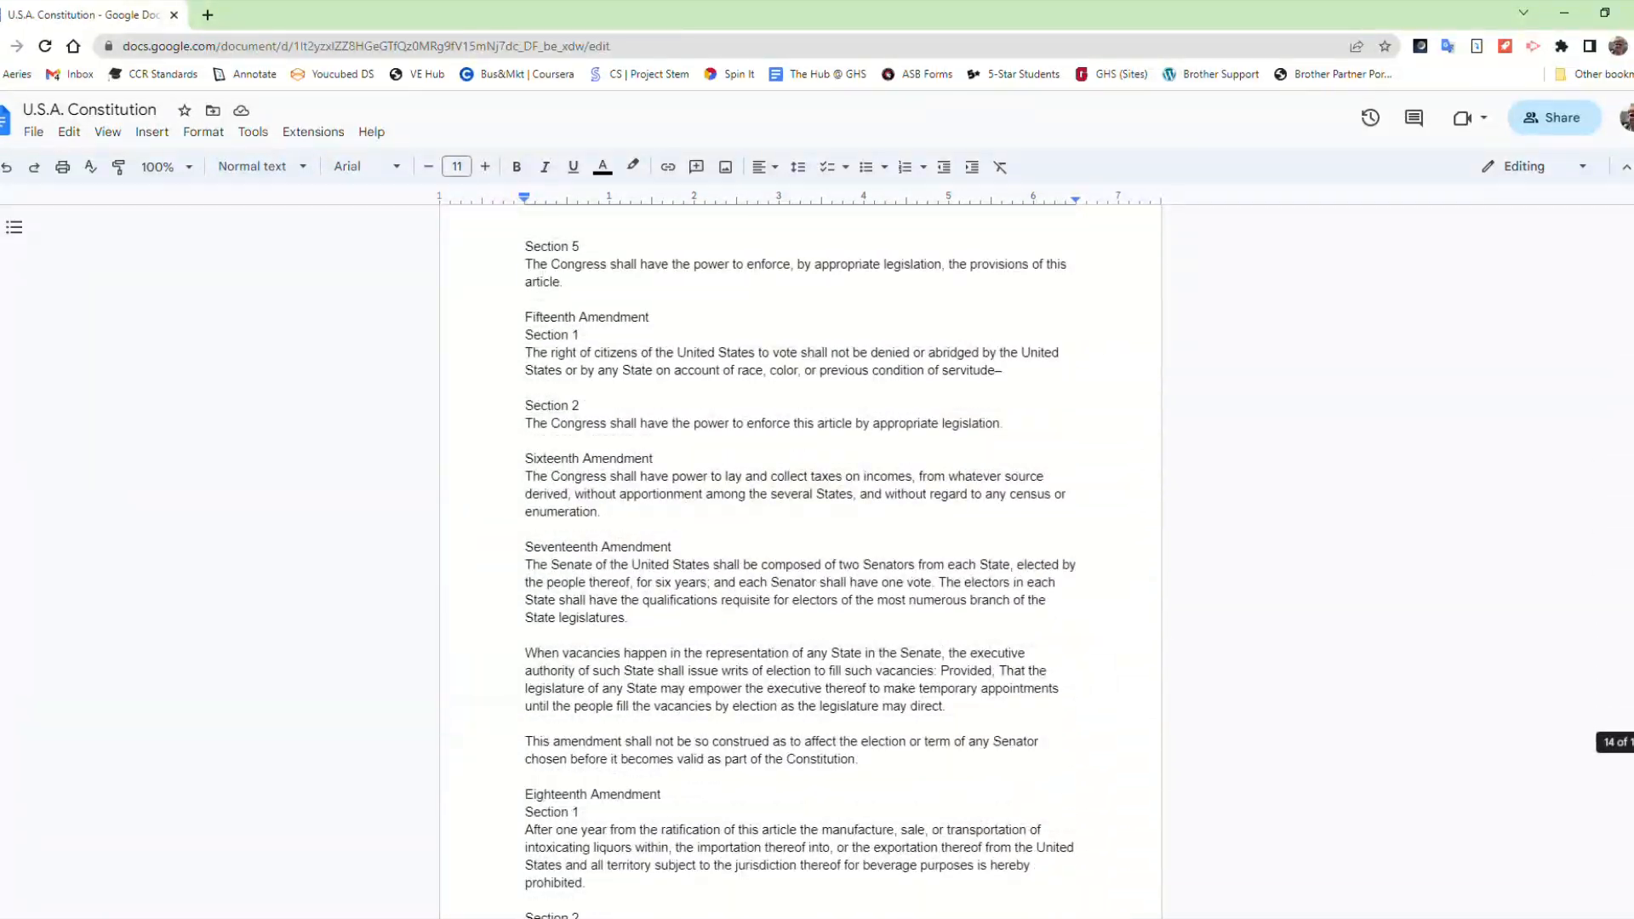
pyautogui.scroll(-20, 799, 562)
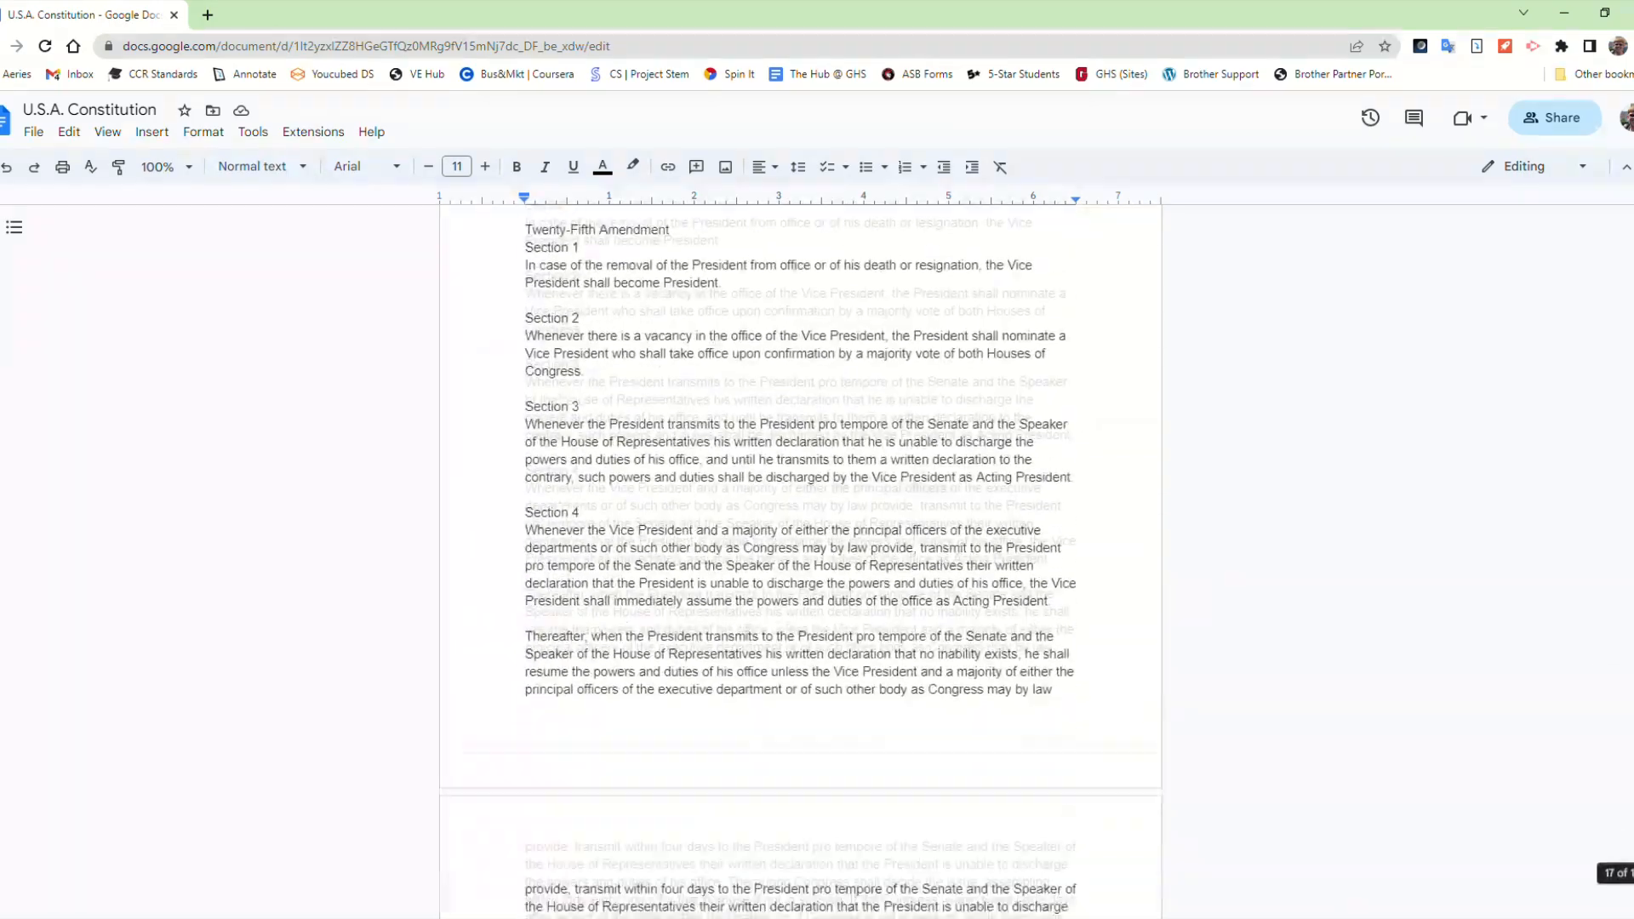
pyautogui.hotkey('ctrl', 'Home')
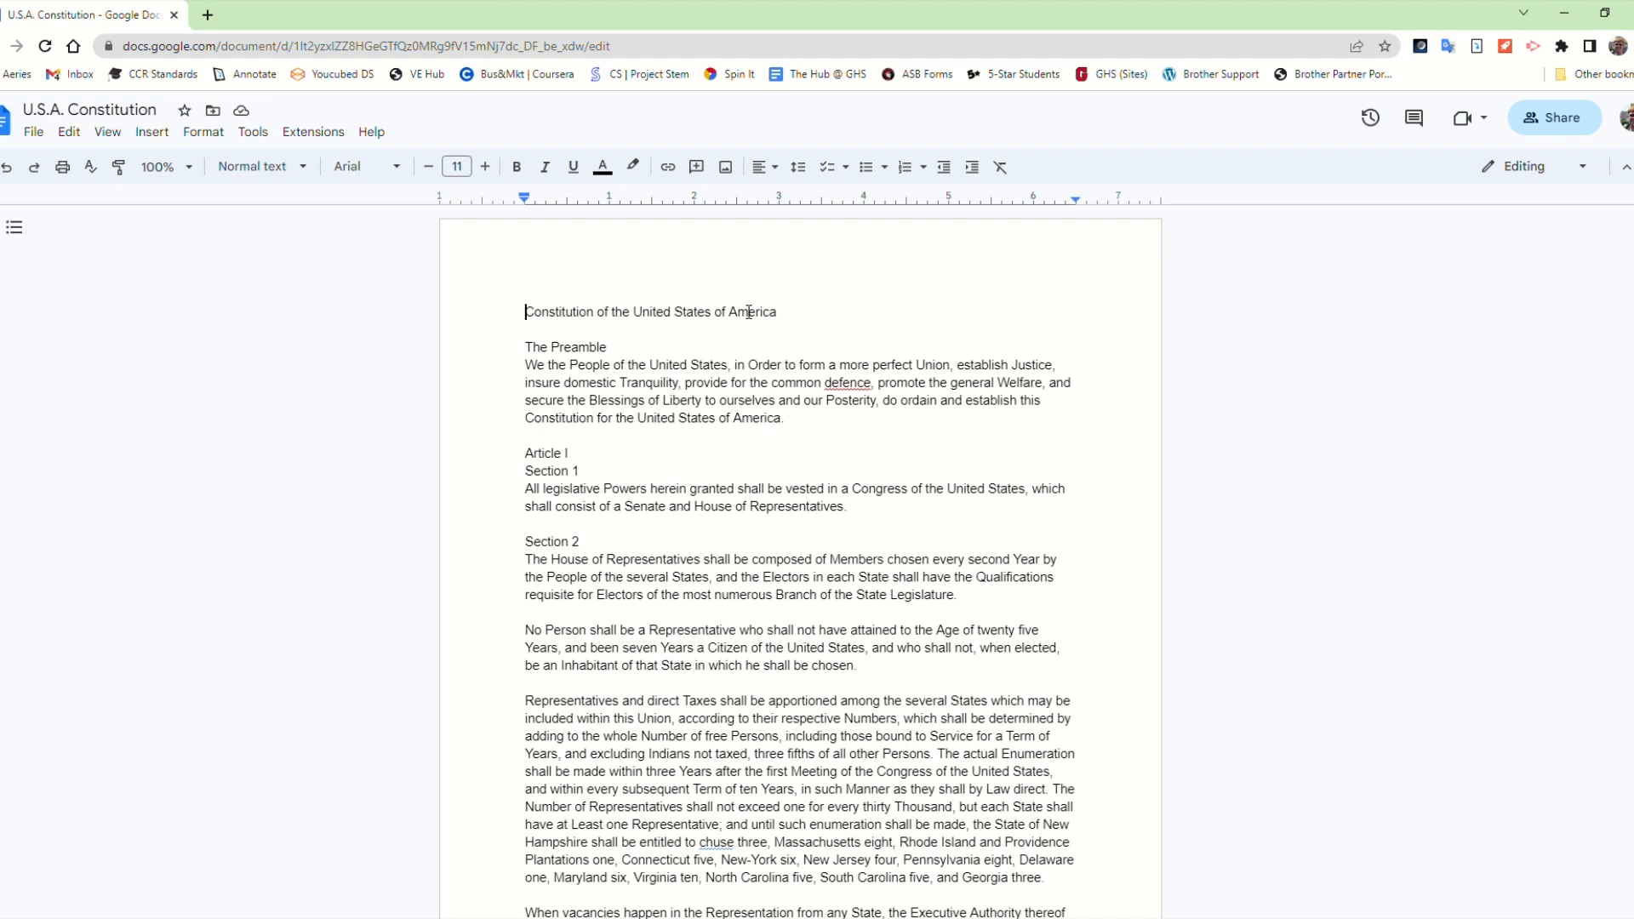
pyautogui.click(529, 331)
pyautogui.click(156, 132)
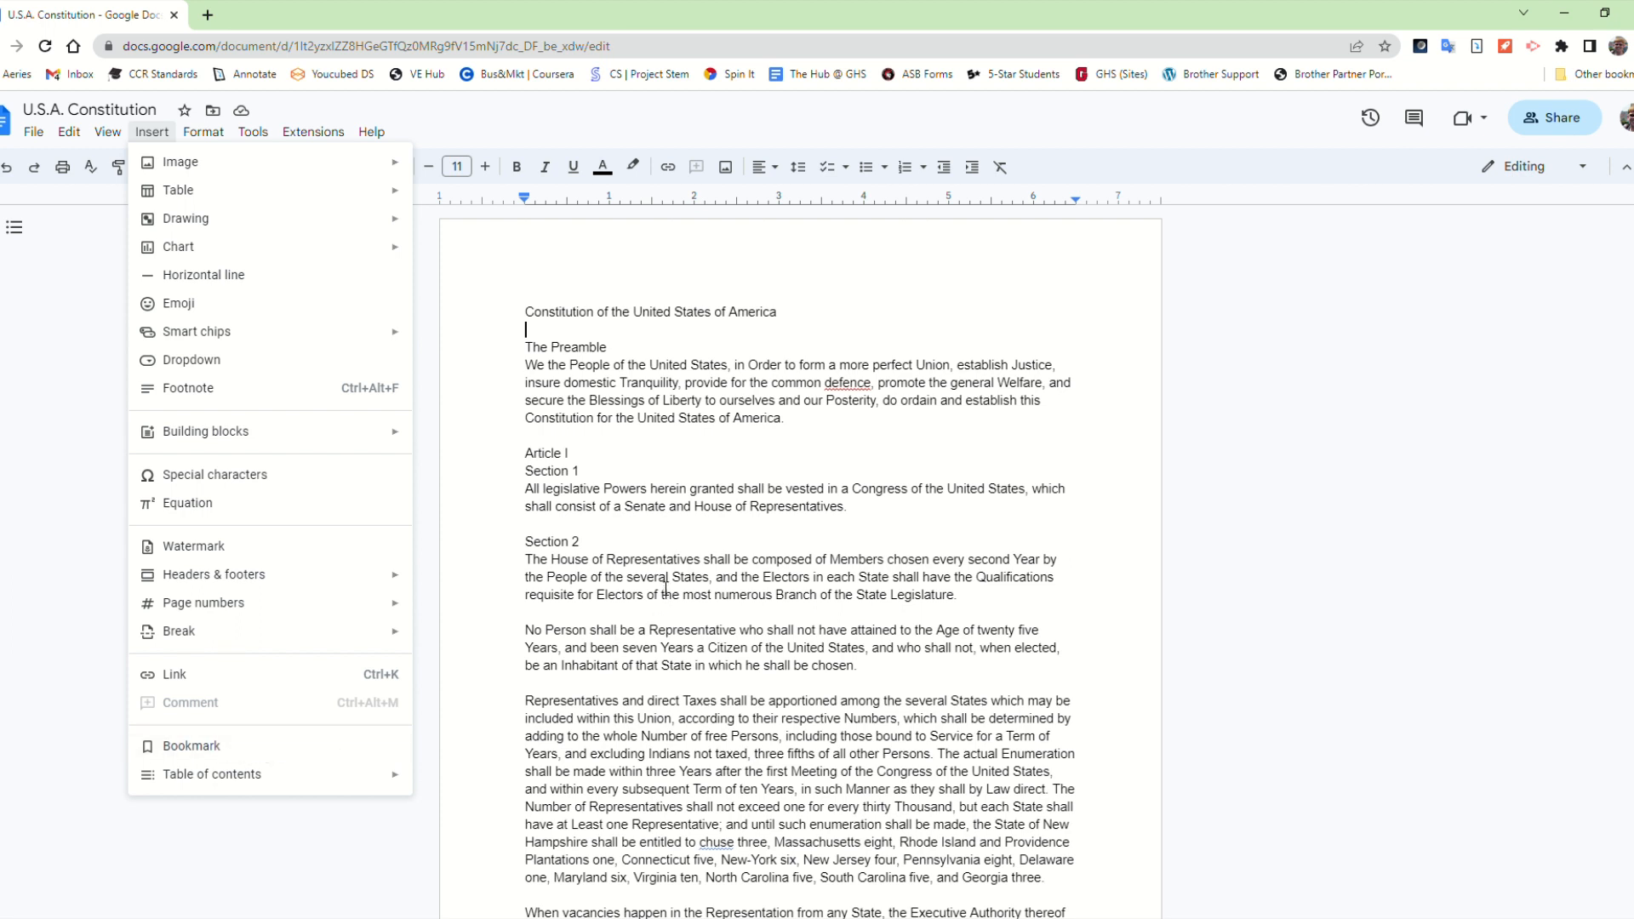
pyautogui.click(664, 549)
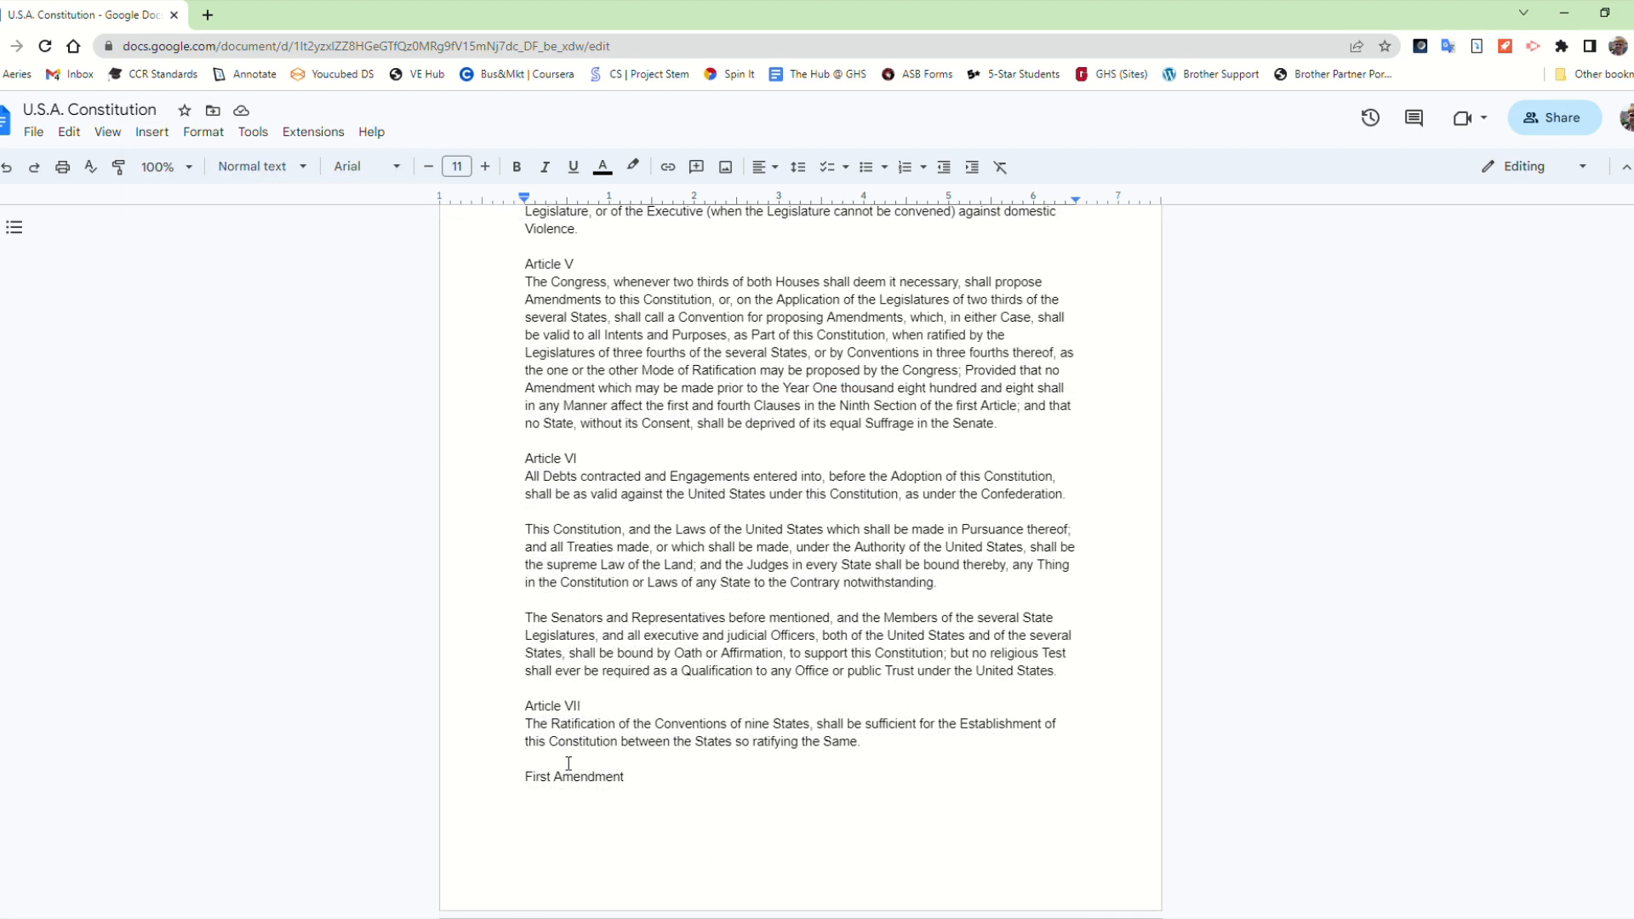
# Insert a bookmark on the blank line above the First Amendment heading and copy the bookmark's link
pyautogui.click(568, 764)
pyautogui.click(158, 131)
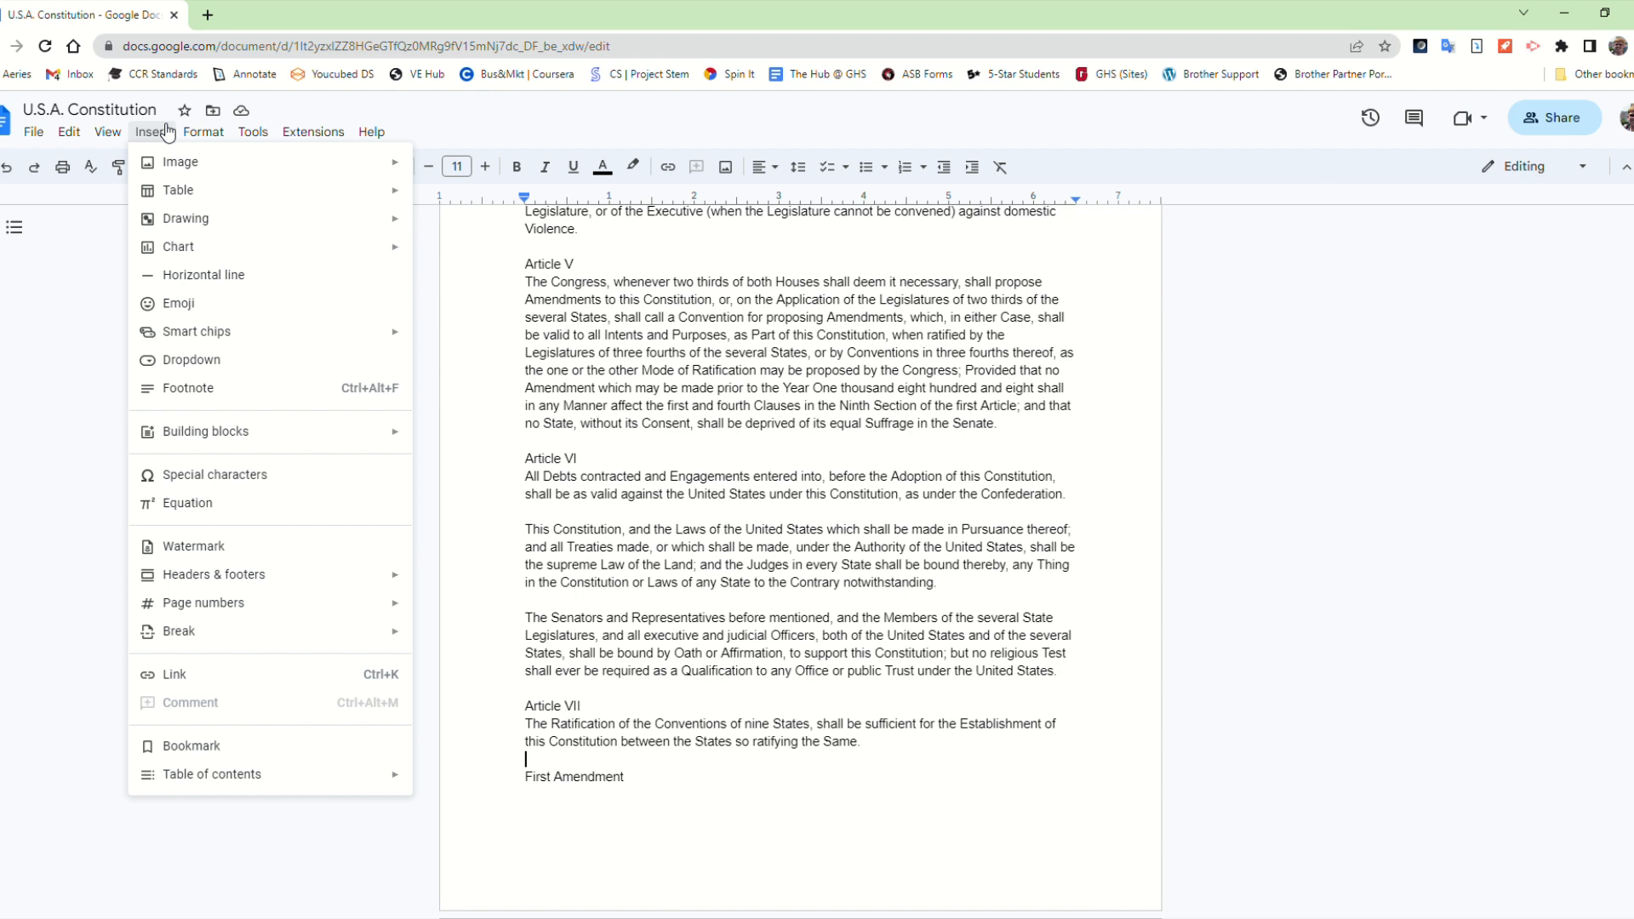
pyautogui.click(223, 746)
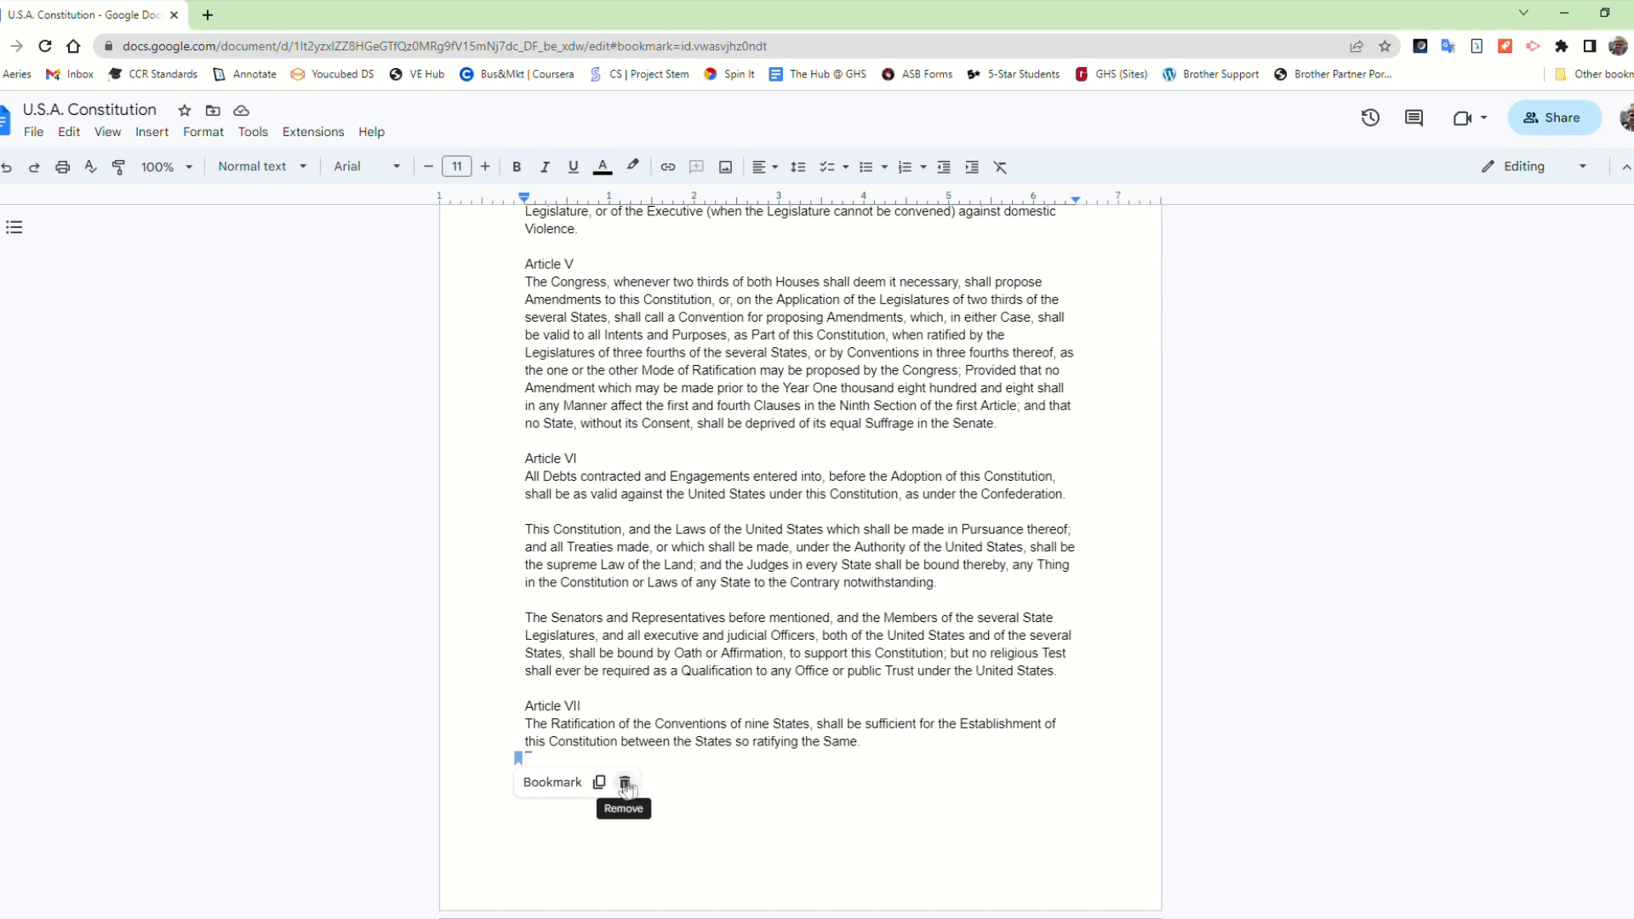
pyautogui.click(601, 783)
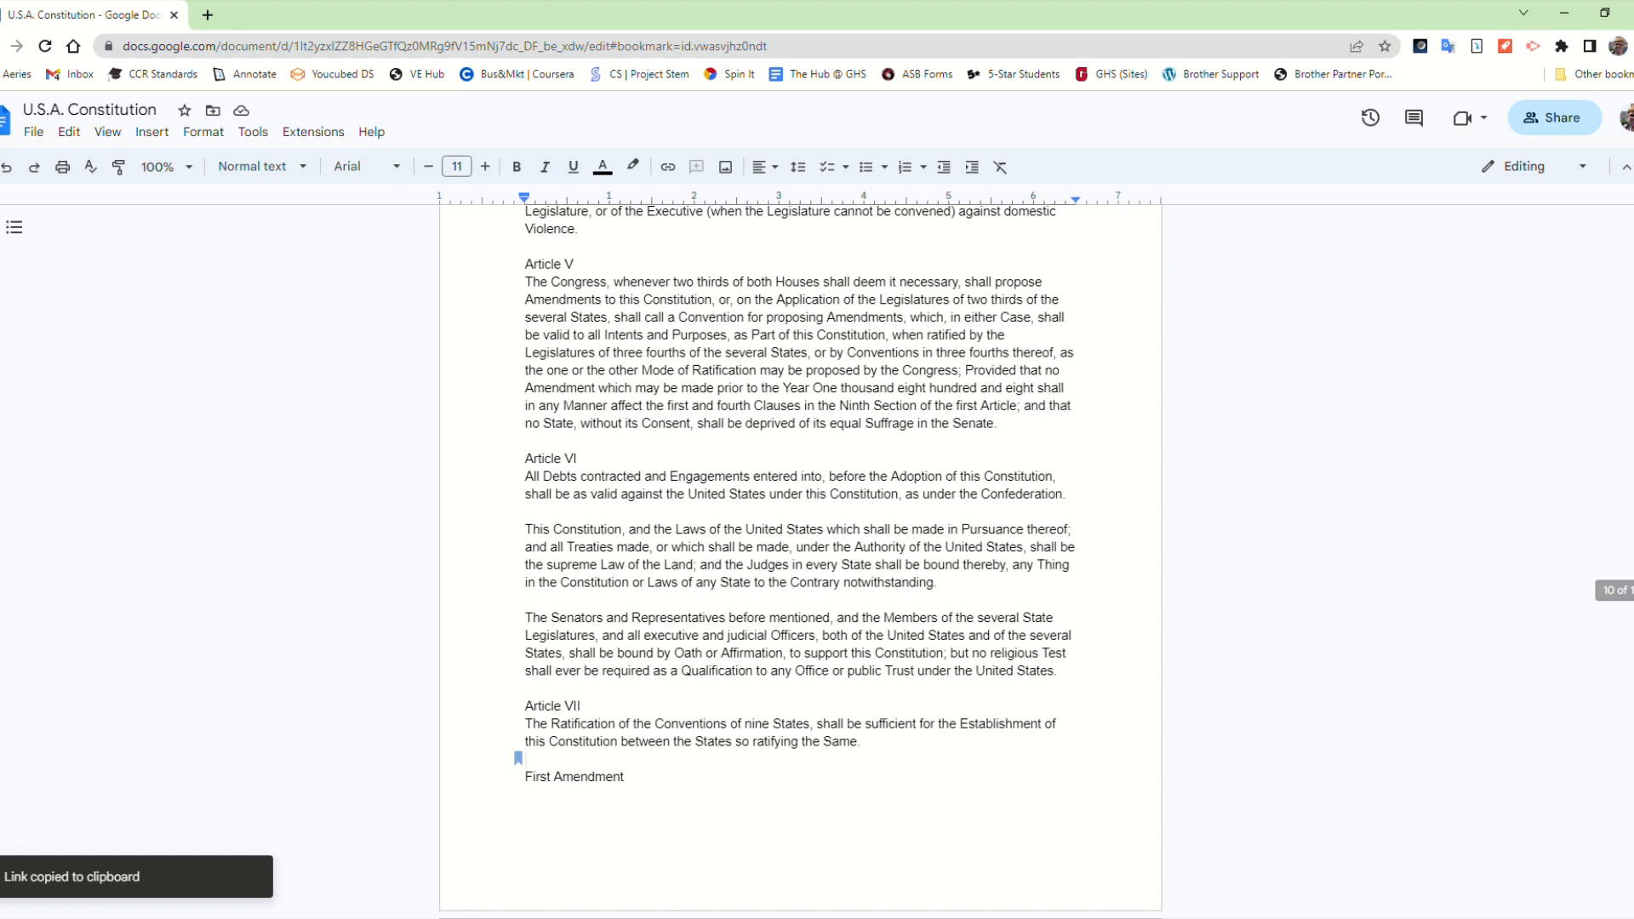
# Paste the copied bookmark link on the blank line beneath the document title
pyautogui.moveTo(1633, 591); pyautogui.dragTo(1633, 223)
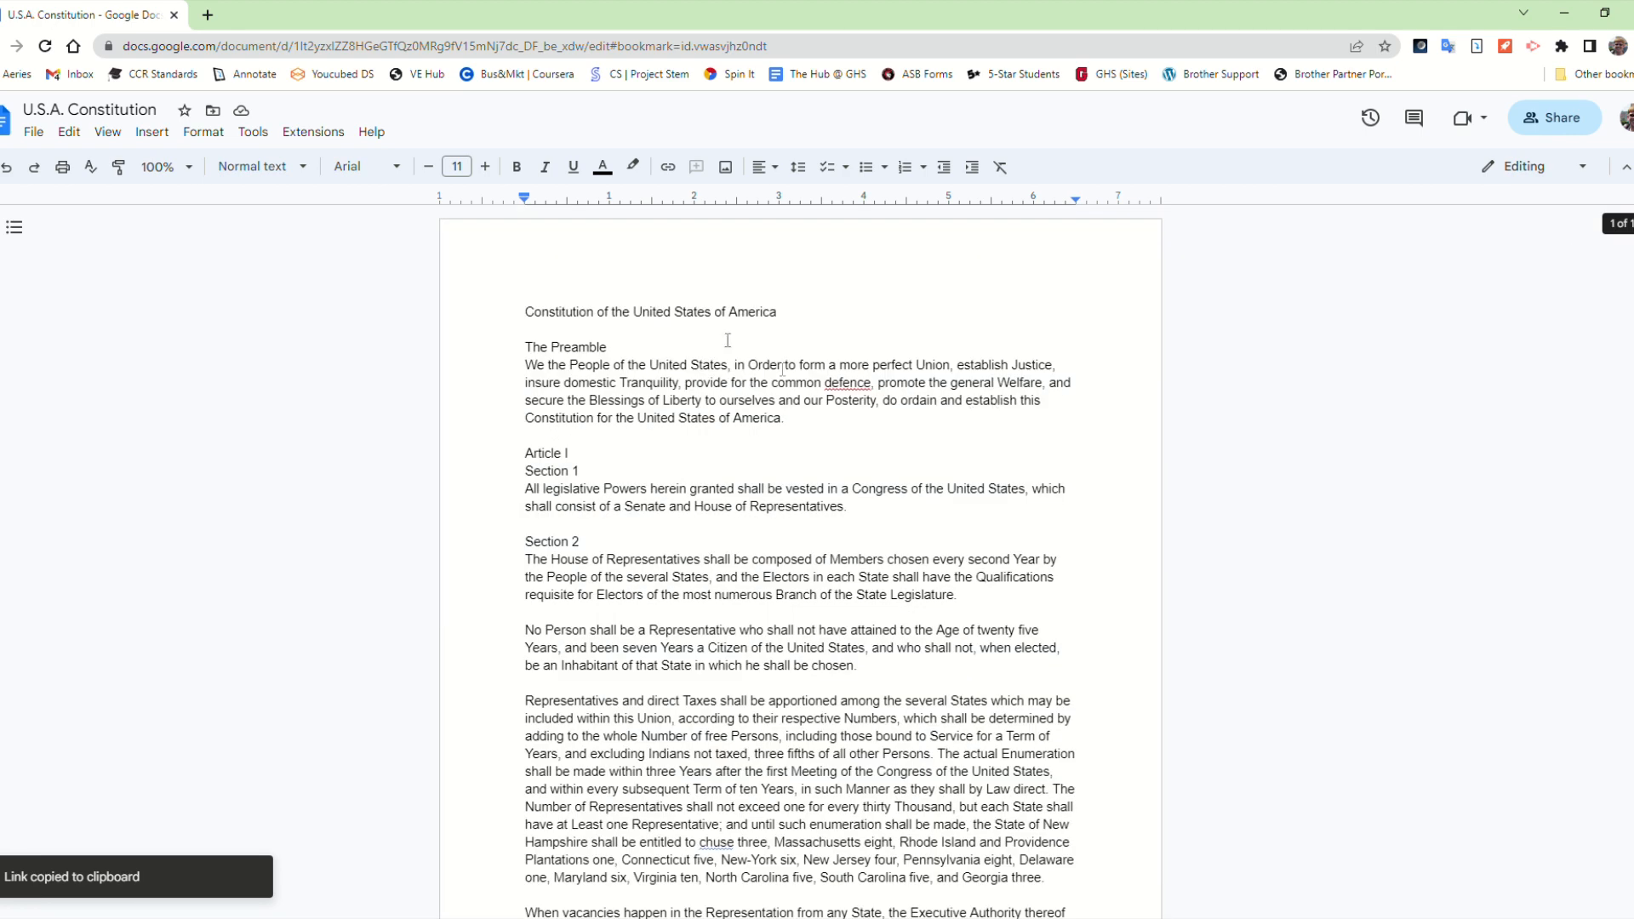
pyautogui.click(652, 337)
pyautogui.rightClick(651, 338)
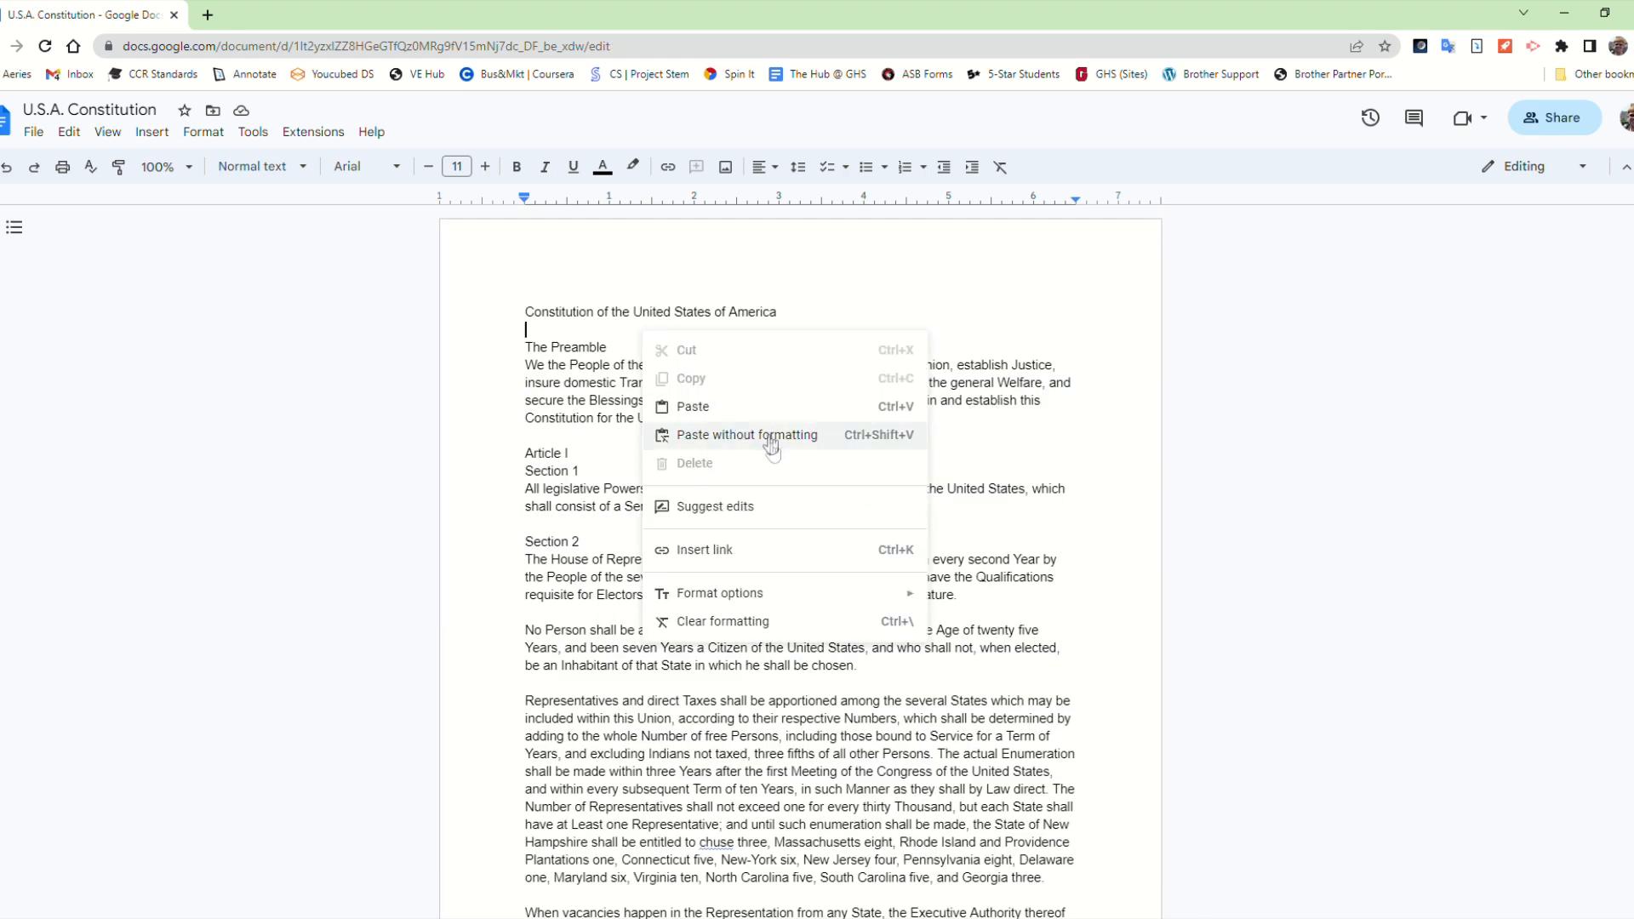
pyautogui.click(764, 407)
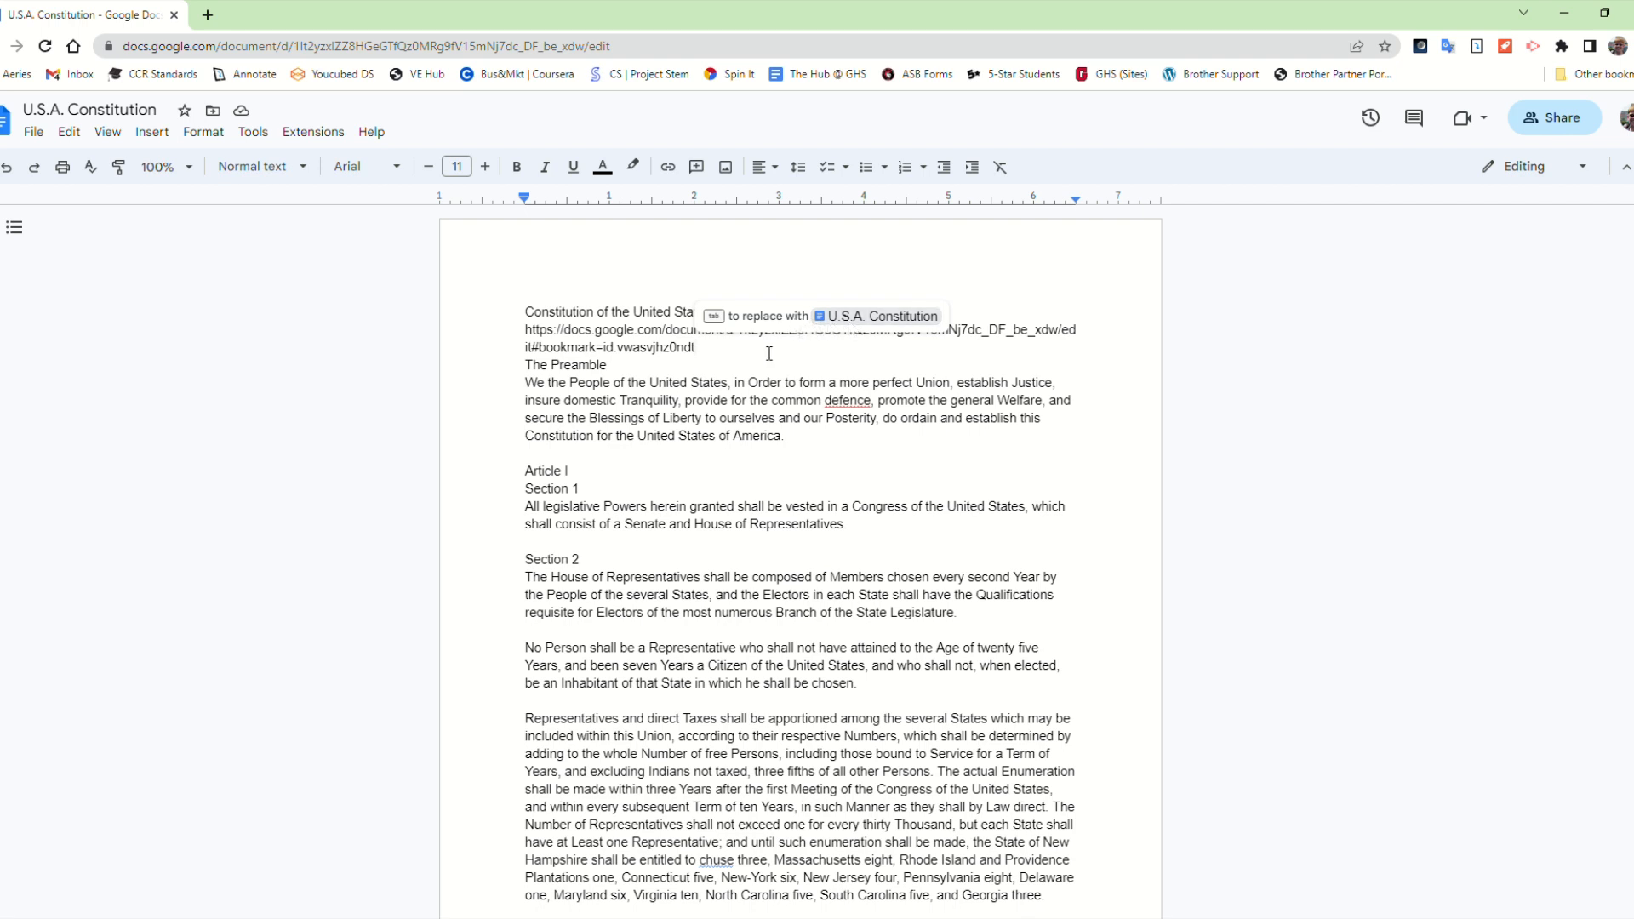
# Change the pasted bookmark link's display text to "Amendments to the Constitution"
pyautogui.click(689, 356)
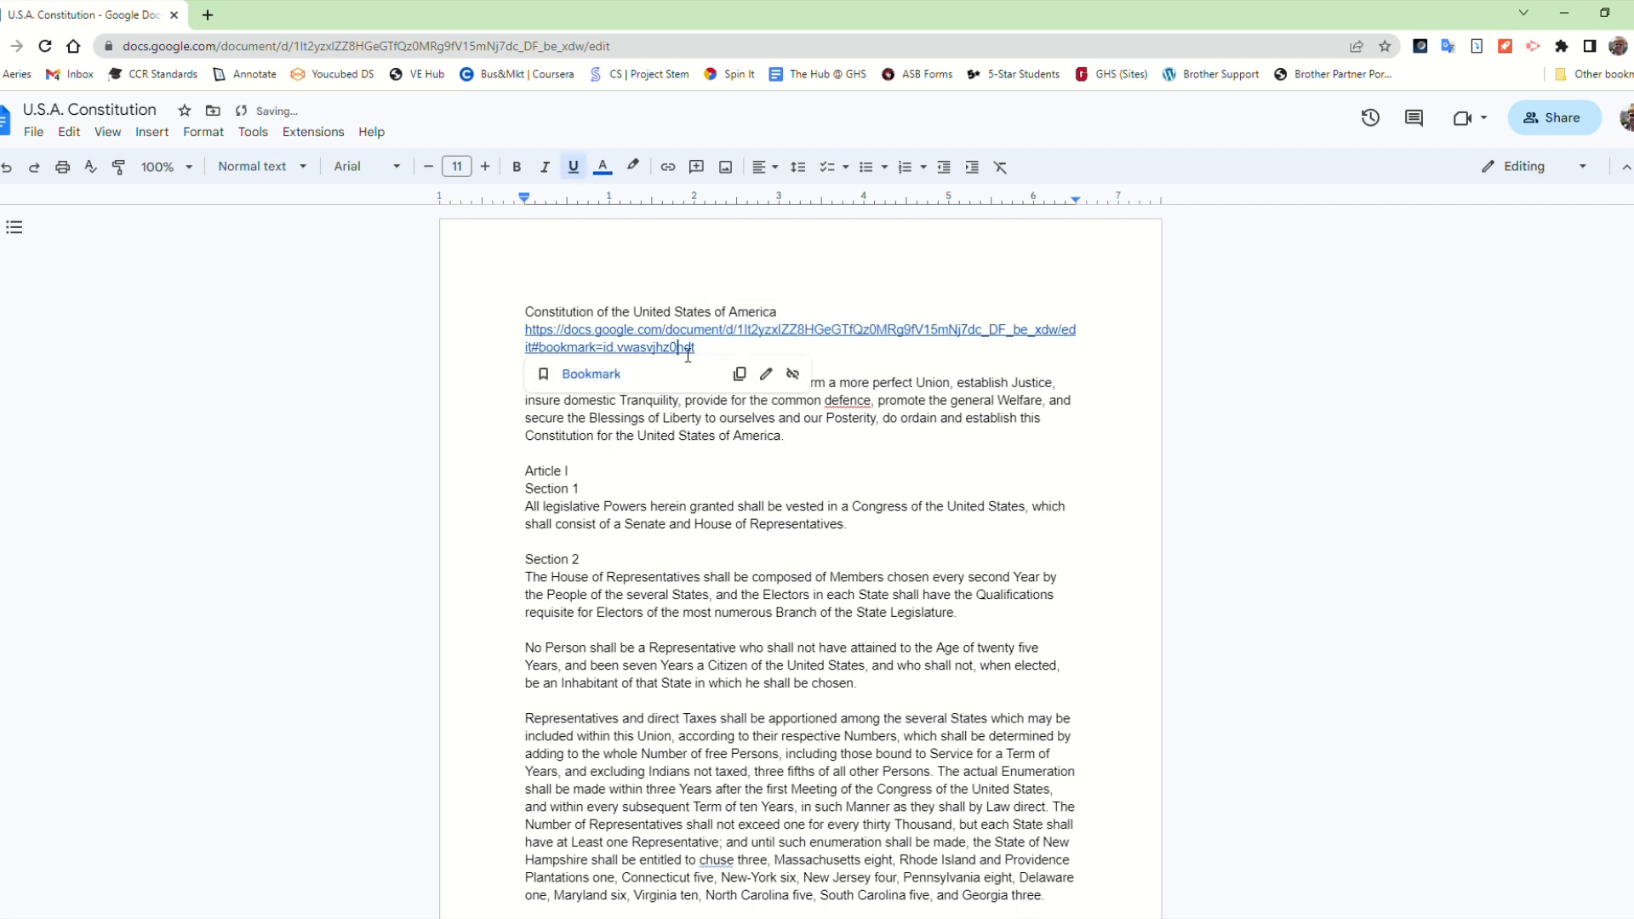
pyautogui.click(767, 374)
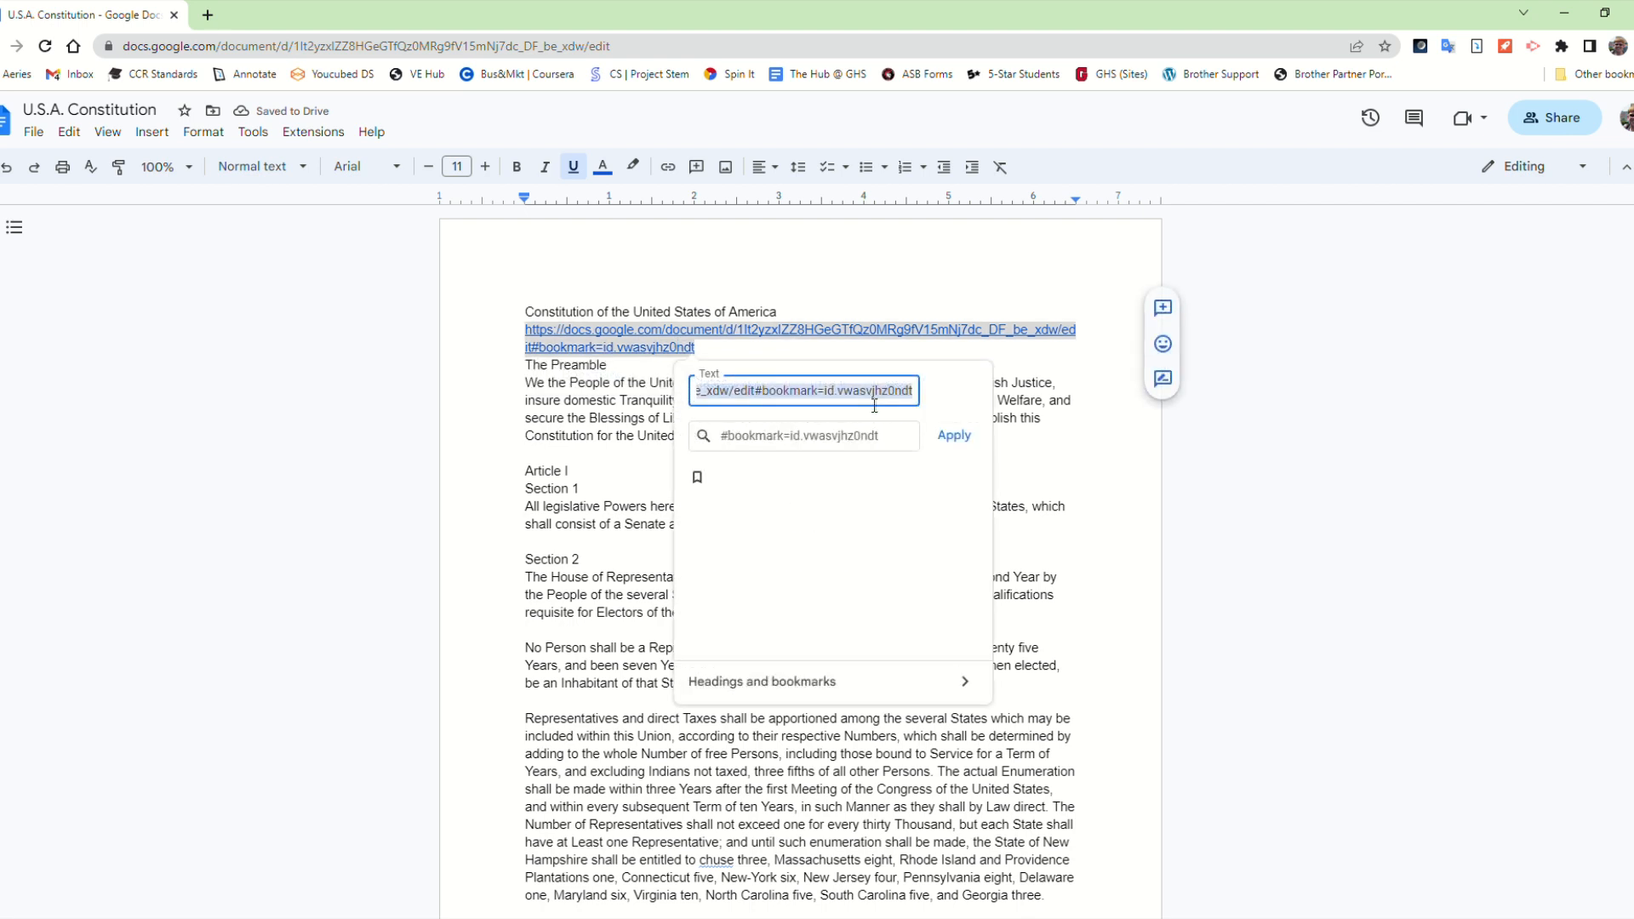
pyautogui.hotkey('ctrl', 'v')
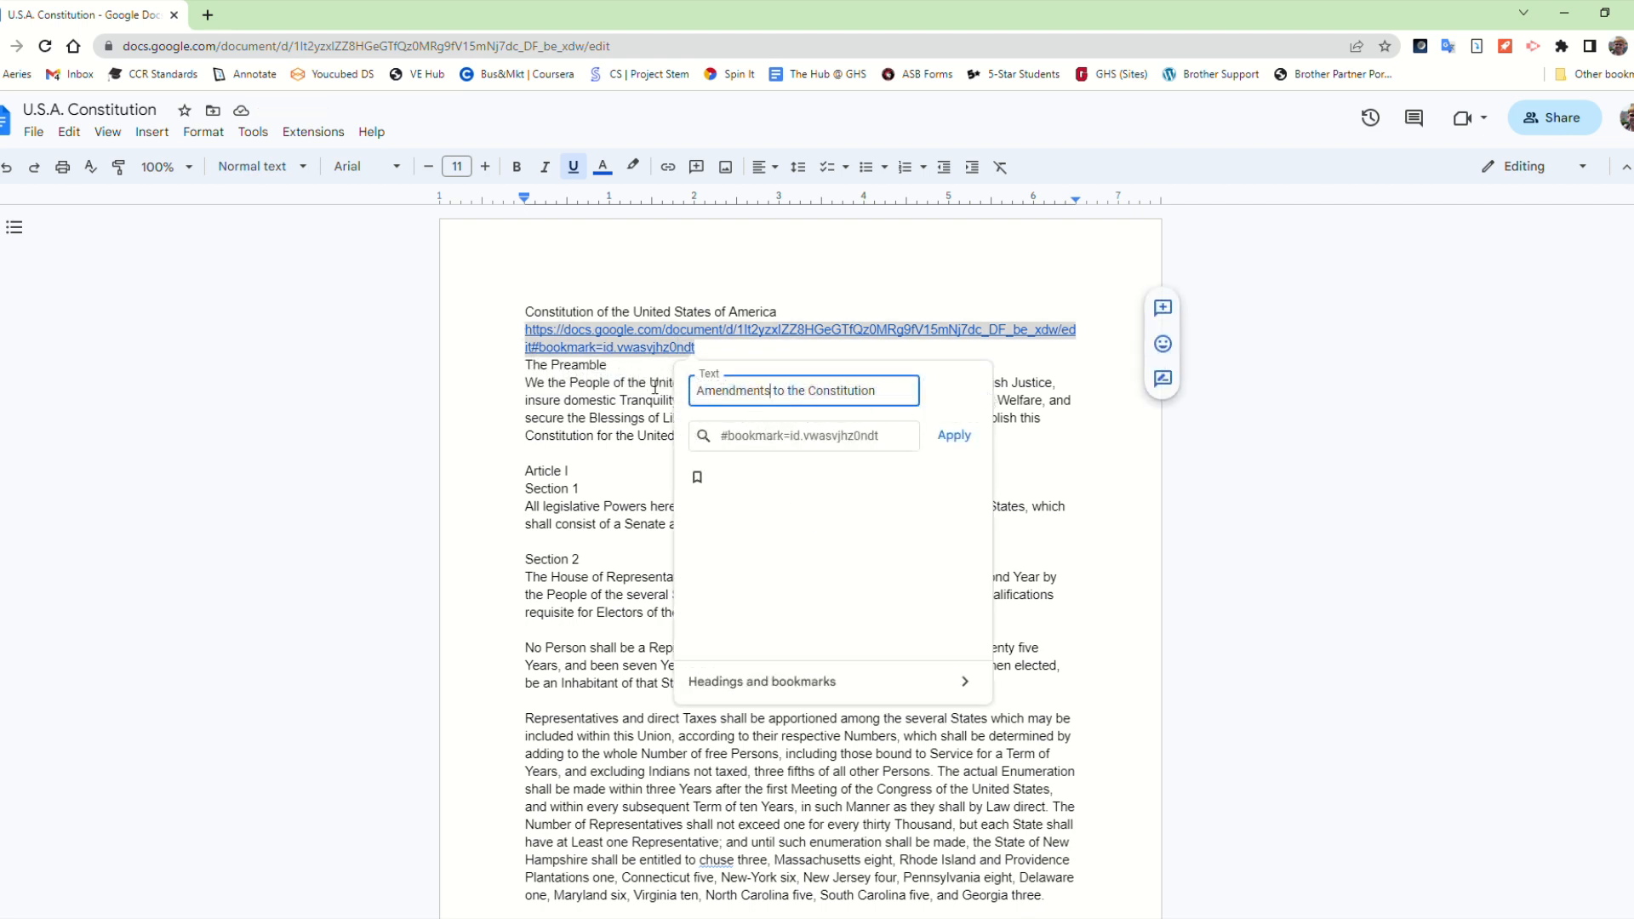
pyautogui.click(939, 428)
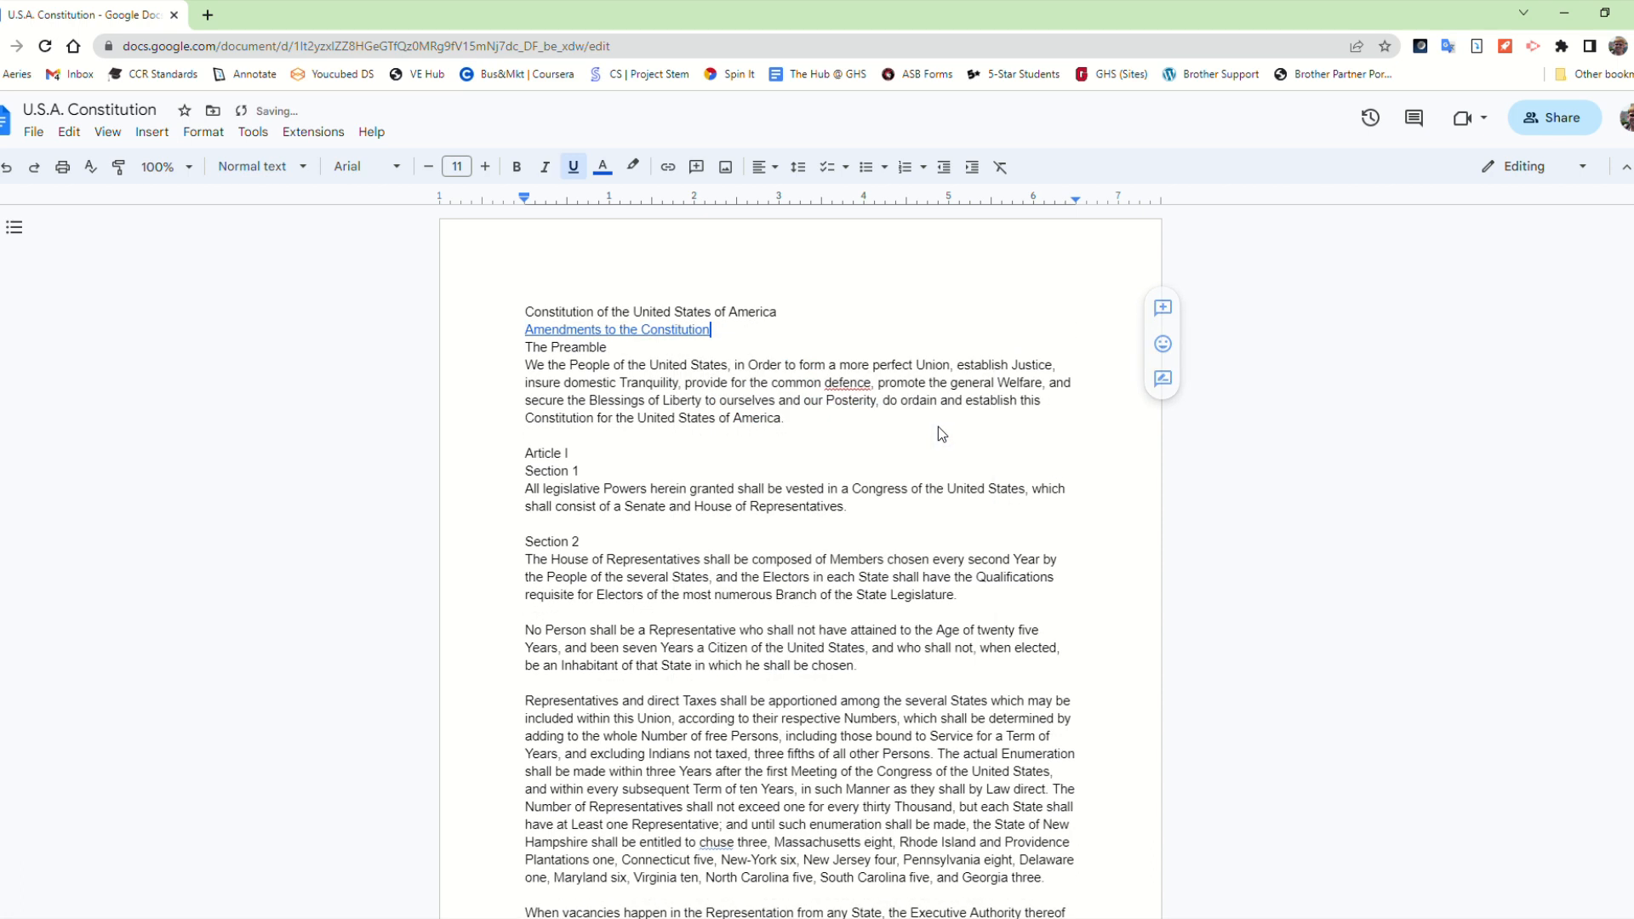
# Test the "Amendments to the Constitution" link by following it to its bookmark, and return to the document's beginning
pyautogui.click(687, 336)
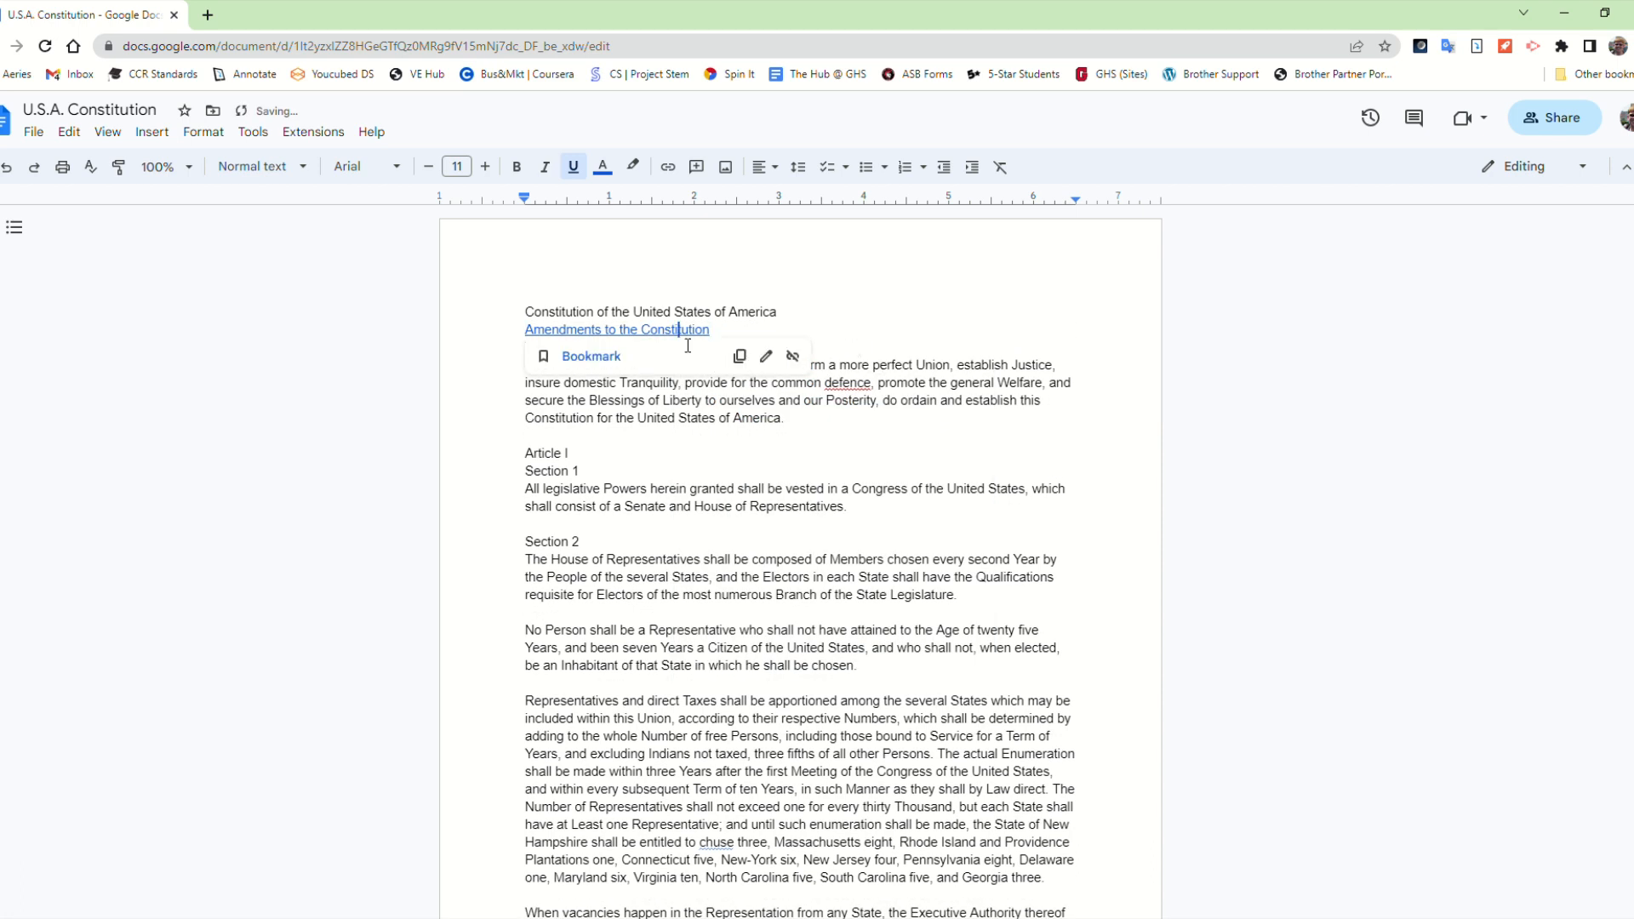
pyautogui.click(597, 357)
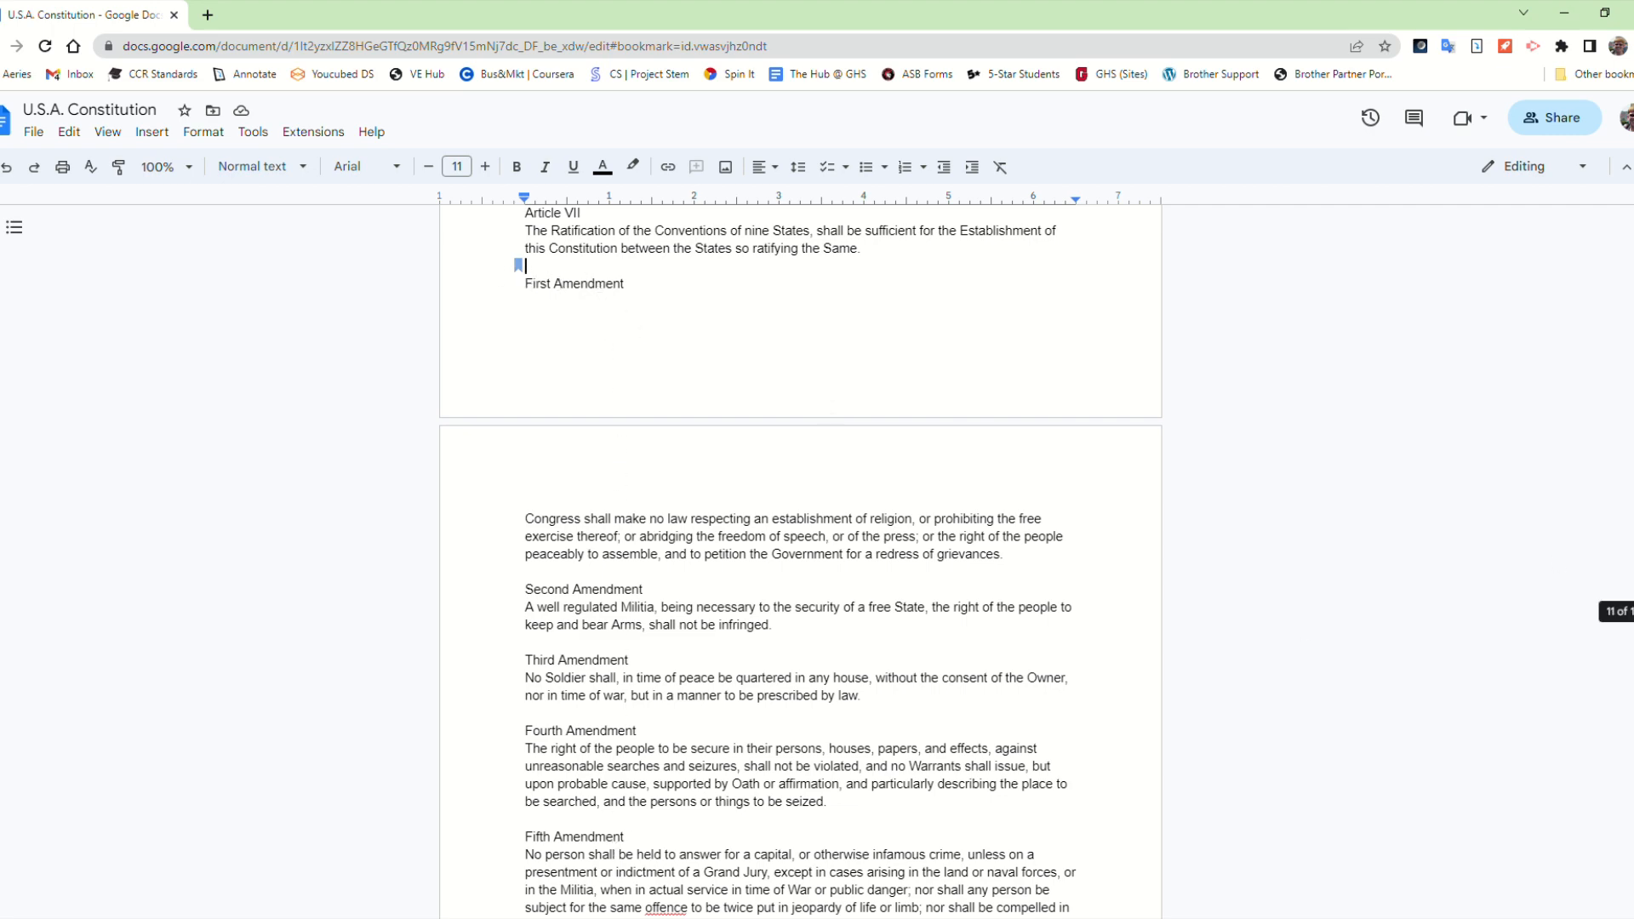
pyautogui.moveTo(1627, 611); pyautogui.dragTo(1627, 223)
# Add two new lines beneath the "Amendments to the Constitution" link and insert a table of contents in the blue-link style there
pyautogui.click(750, 340)
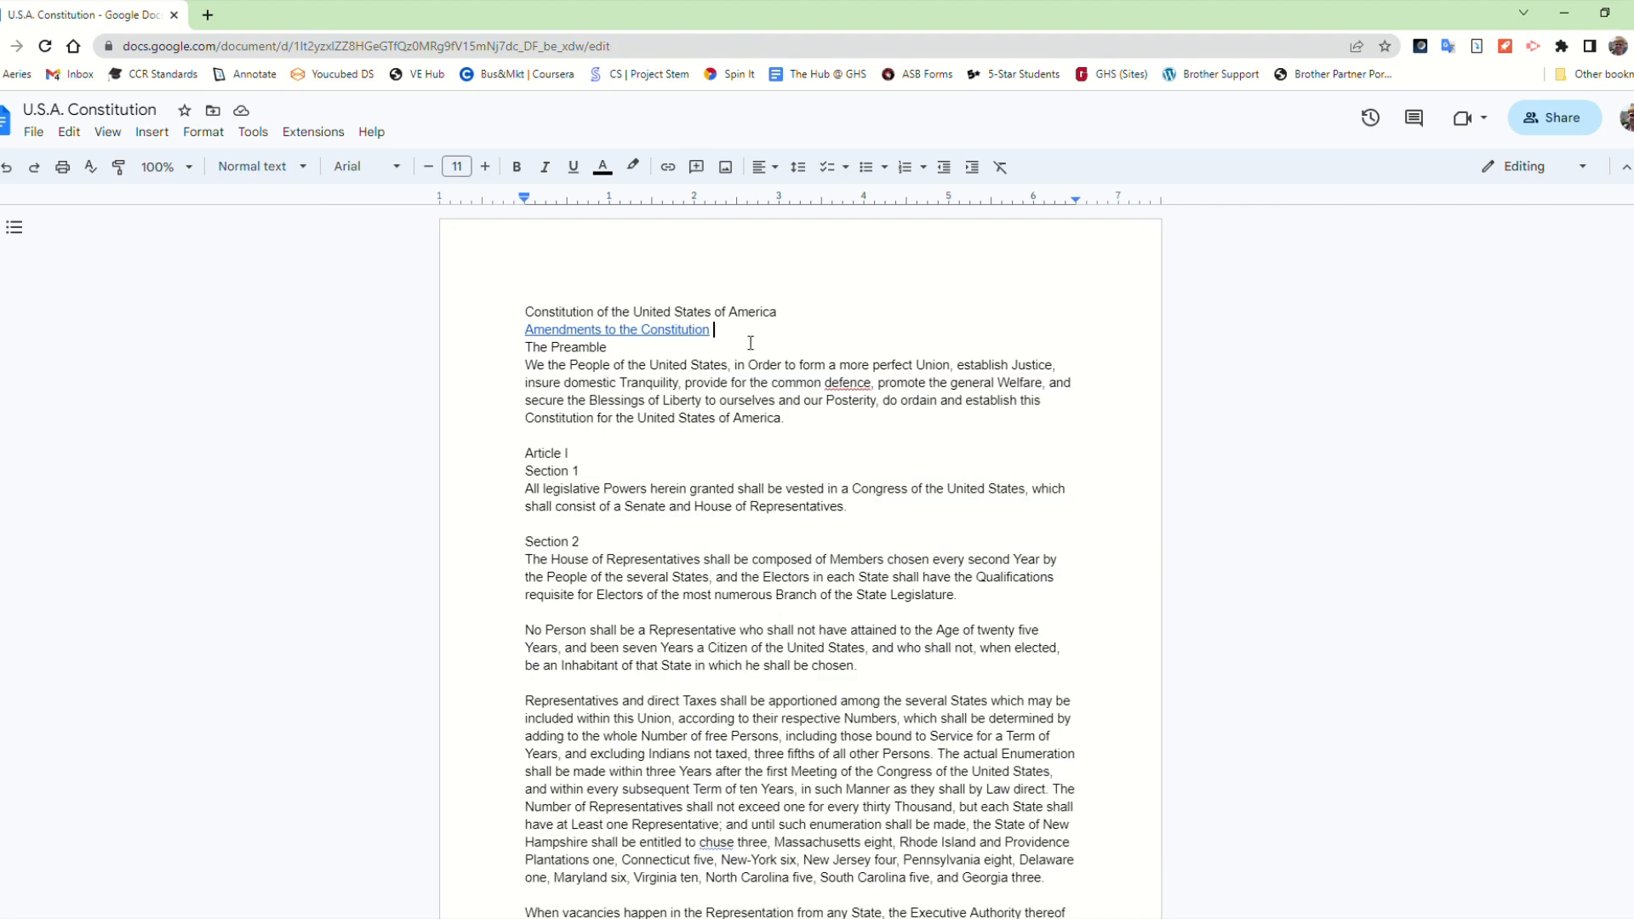
pyautogui.press('Return')
pyautogui.press('Return')
pyautogui.press('Up')
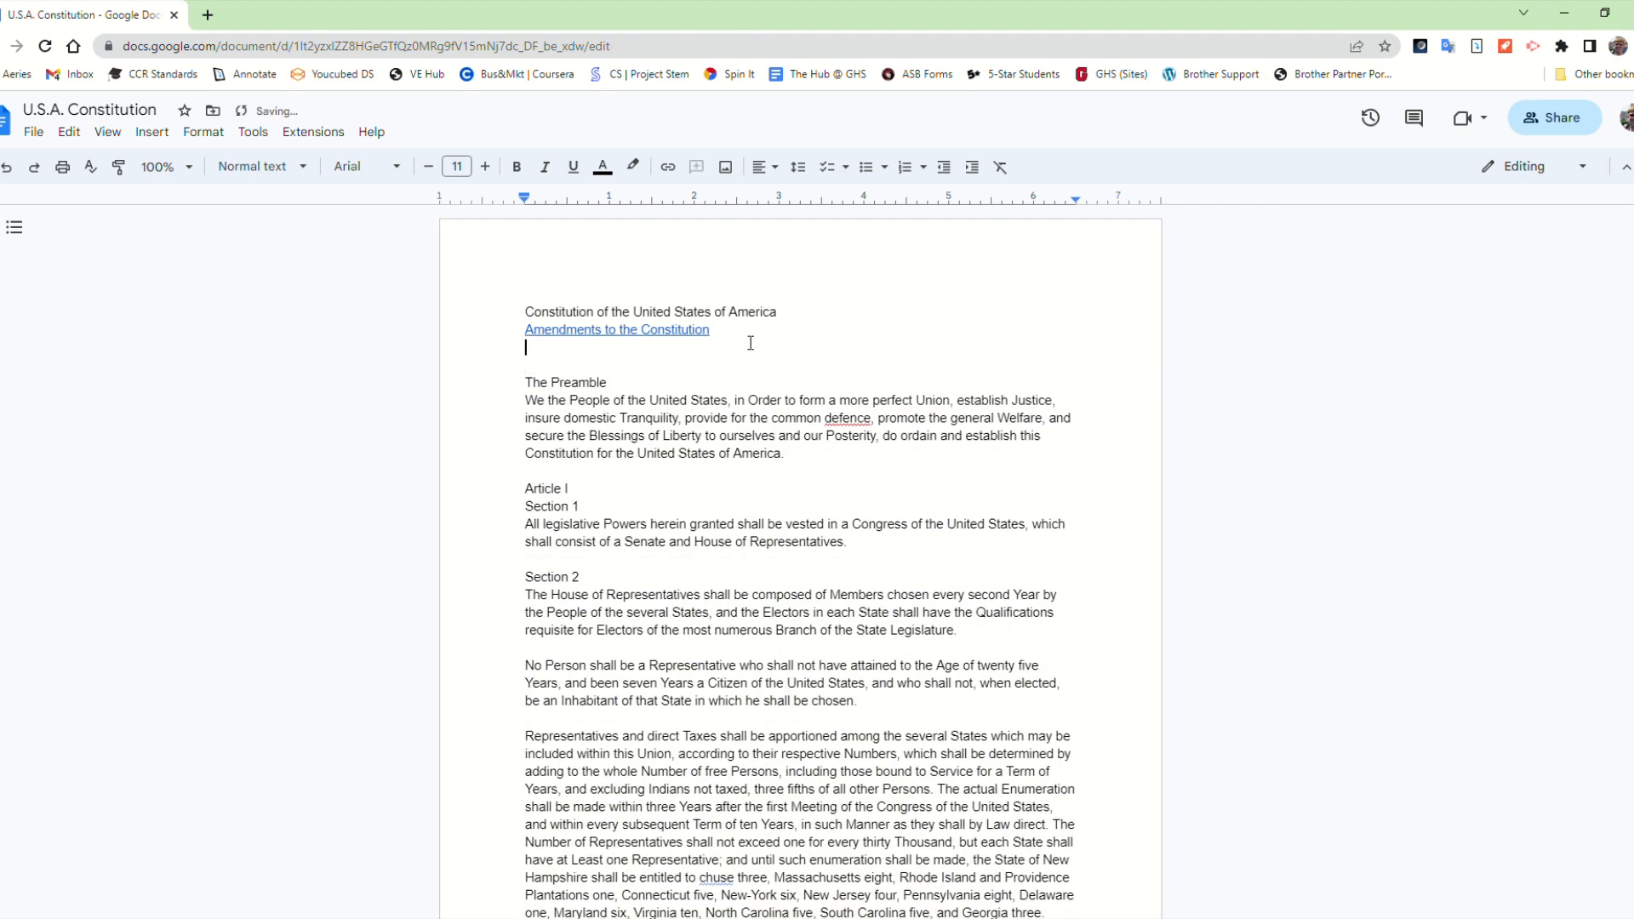
pyautogui.click(151, 132)
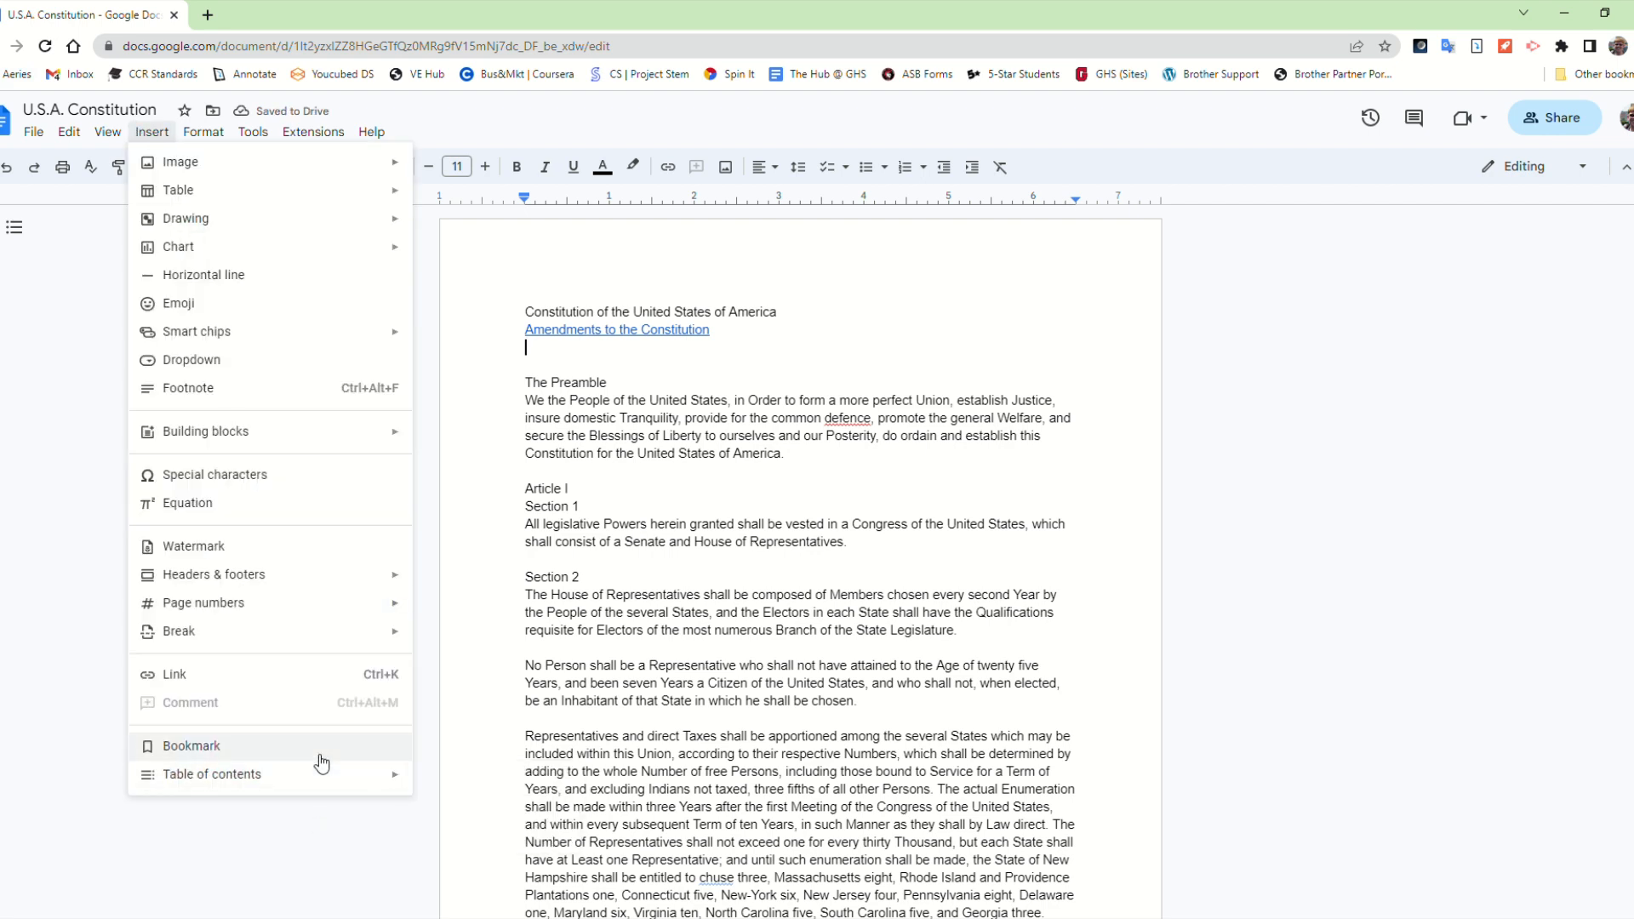
pyautogui.moveTo(256, 787)
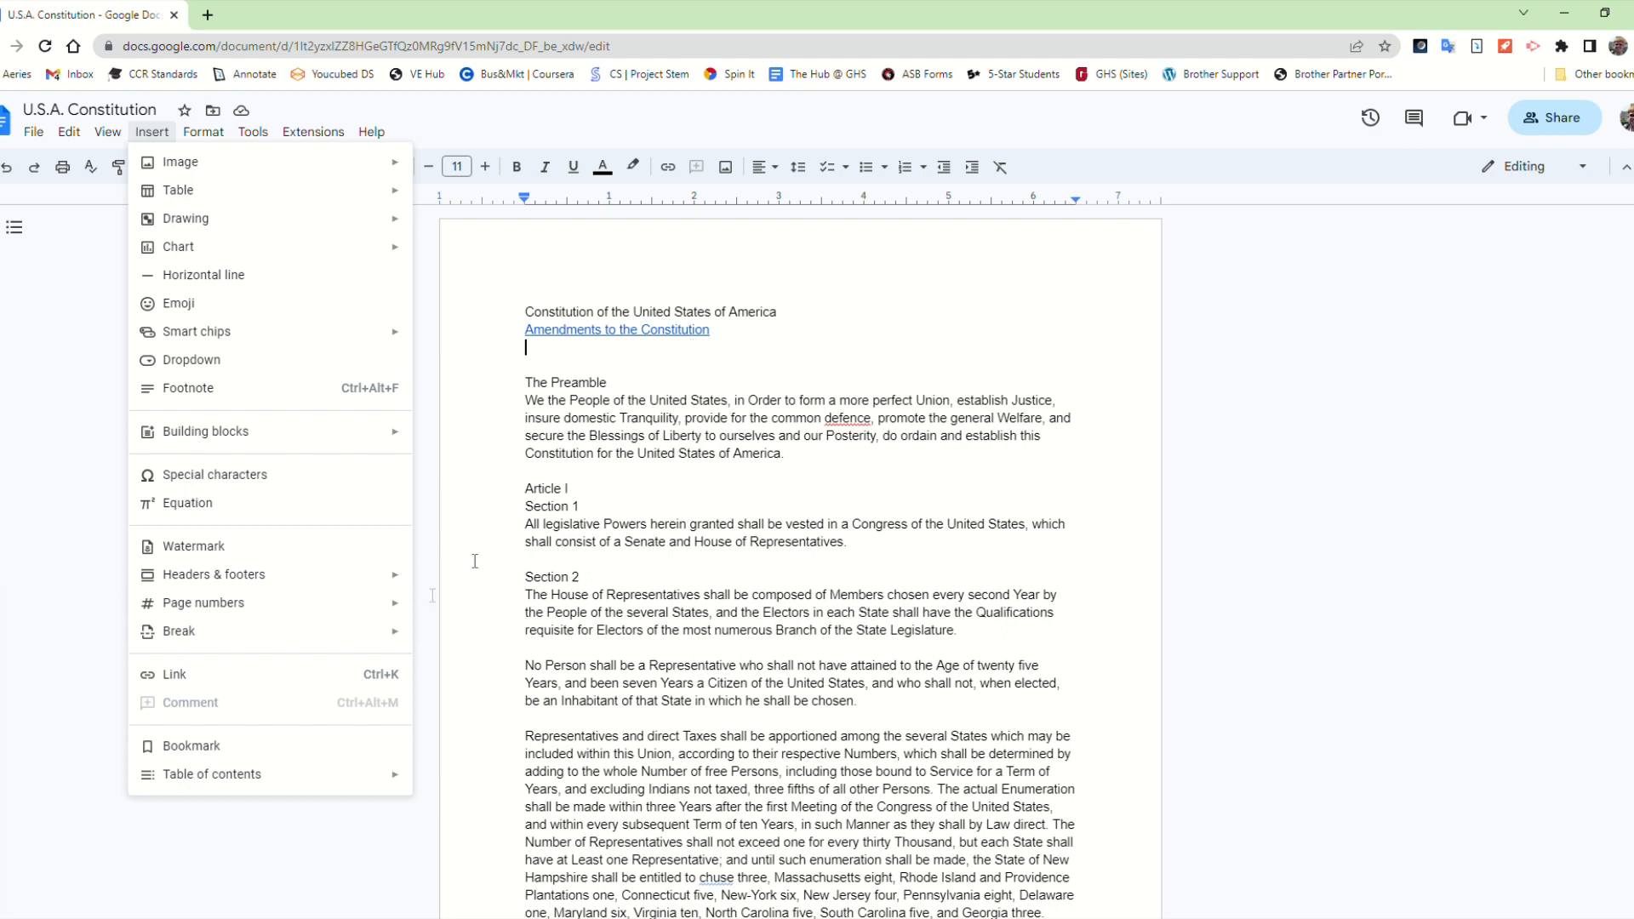
pyautogui.moveTo(383, 774)
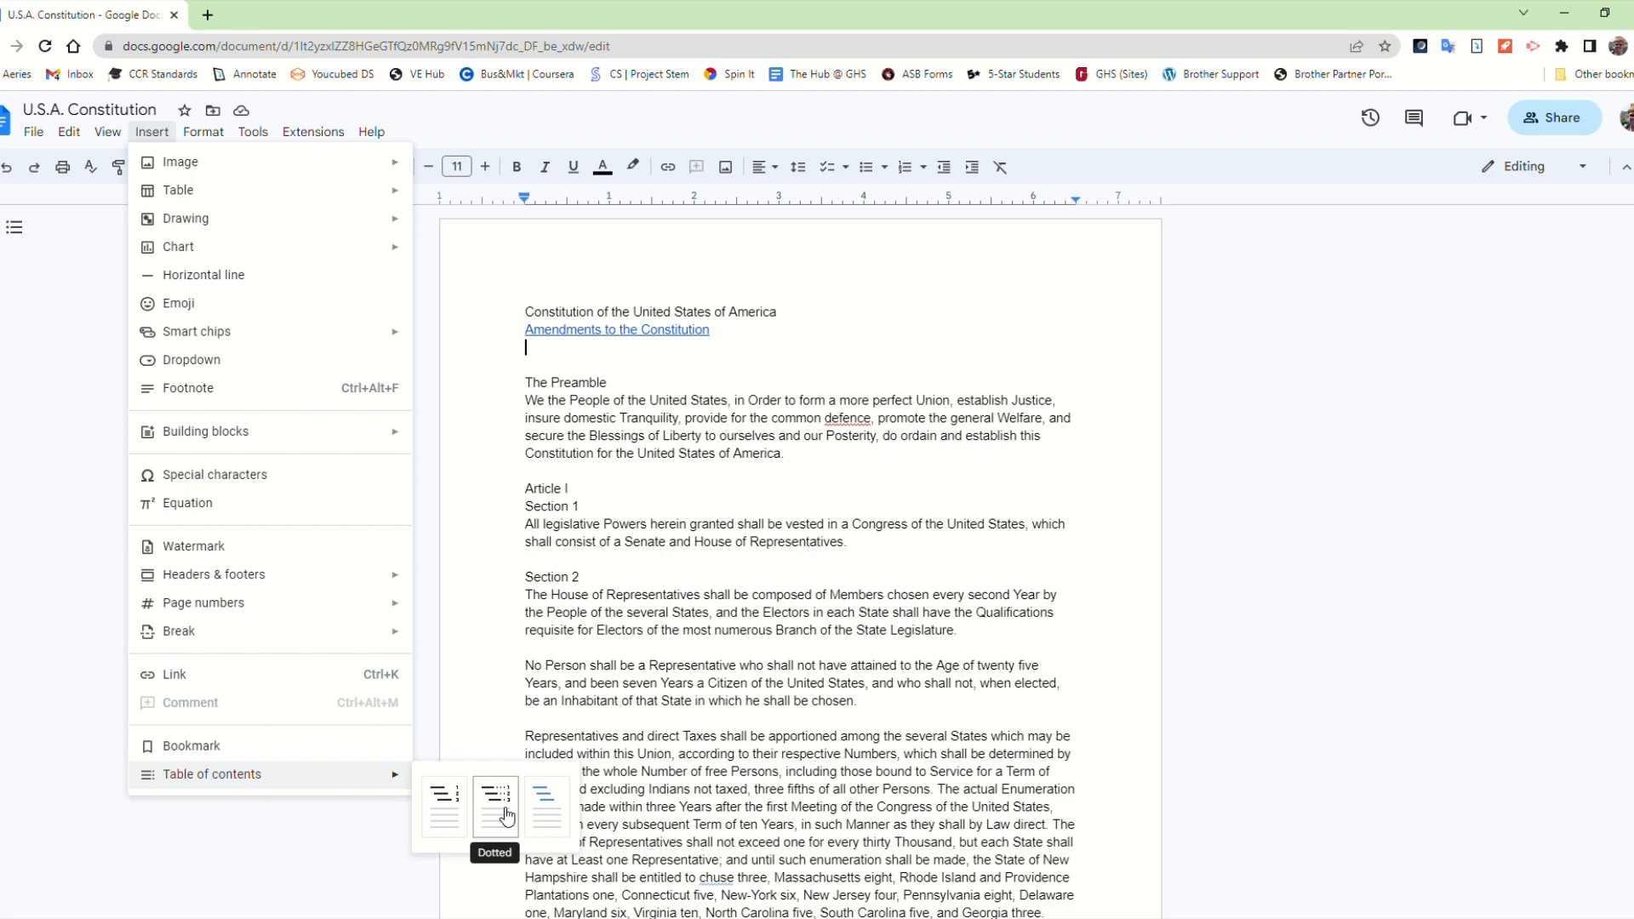
pyautogui.click(559, 804)
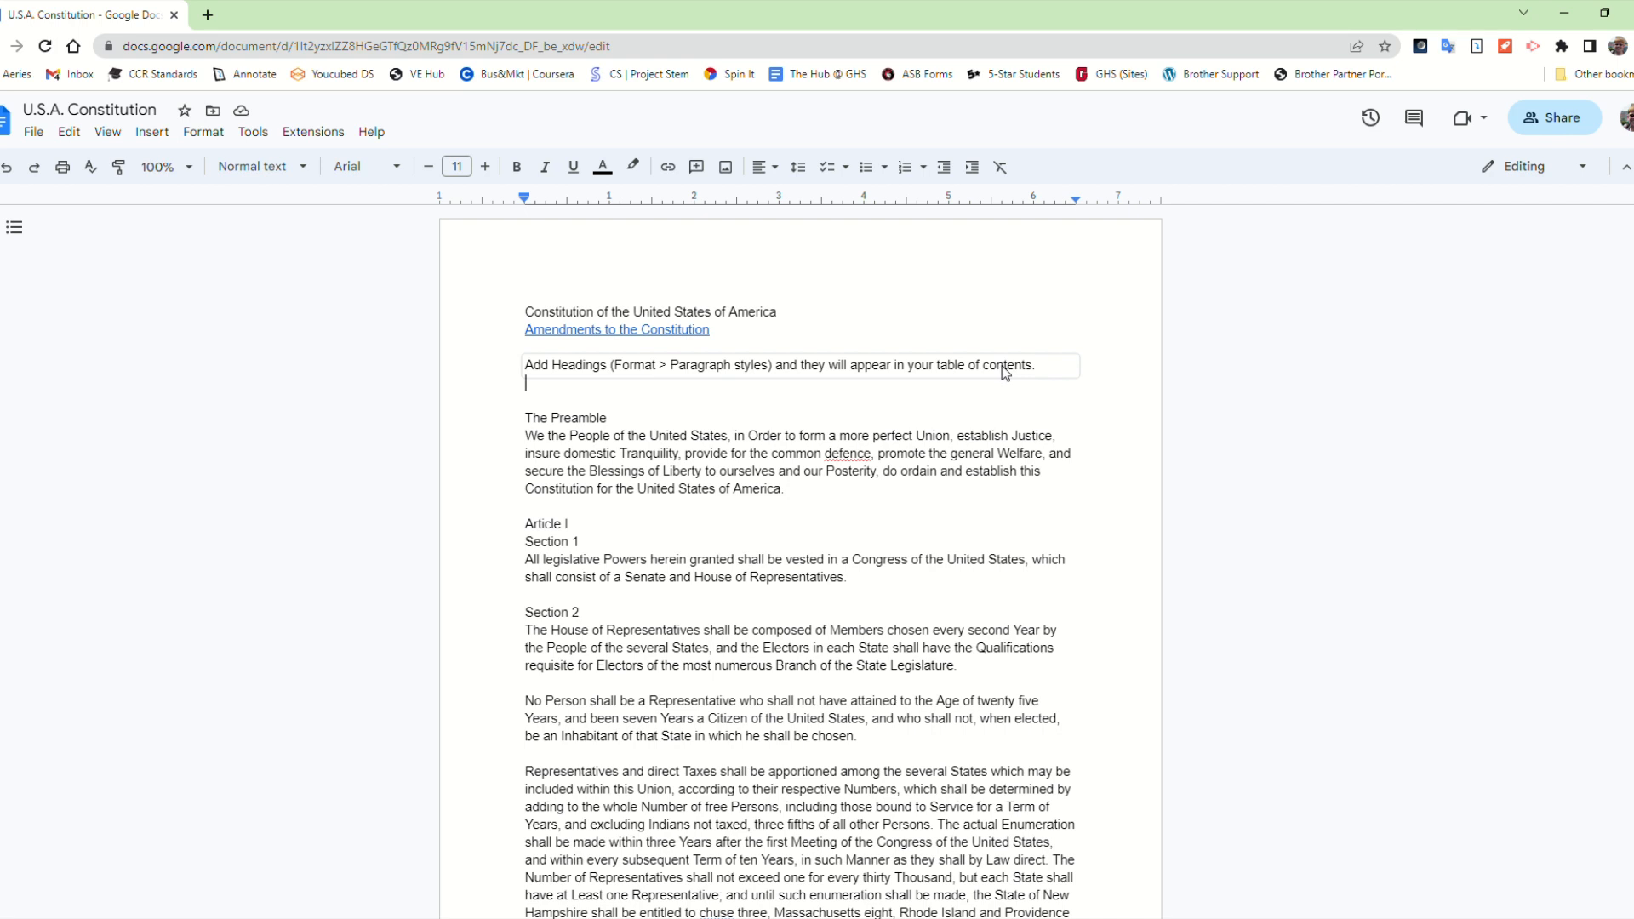
pyautogui.click(223, 136)
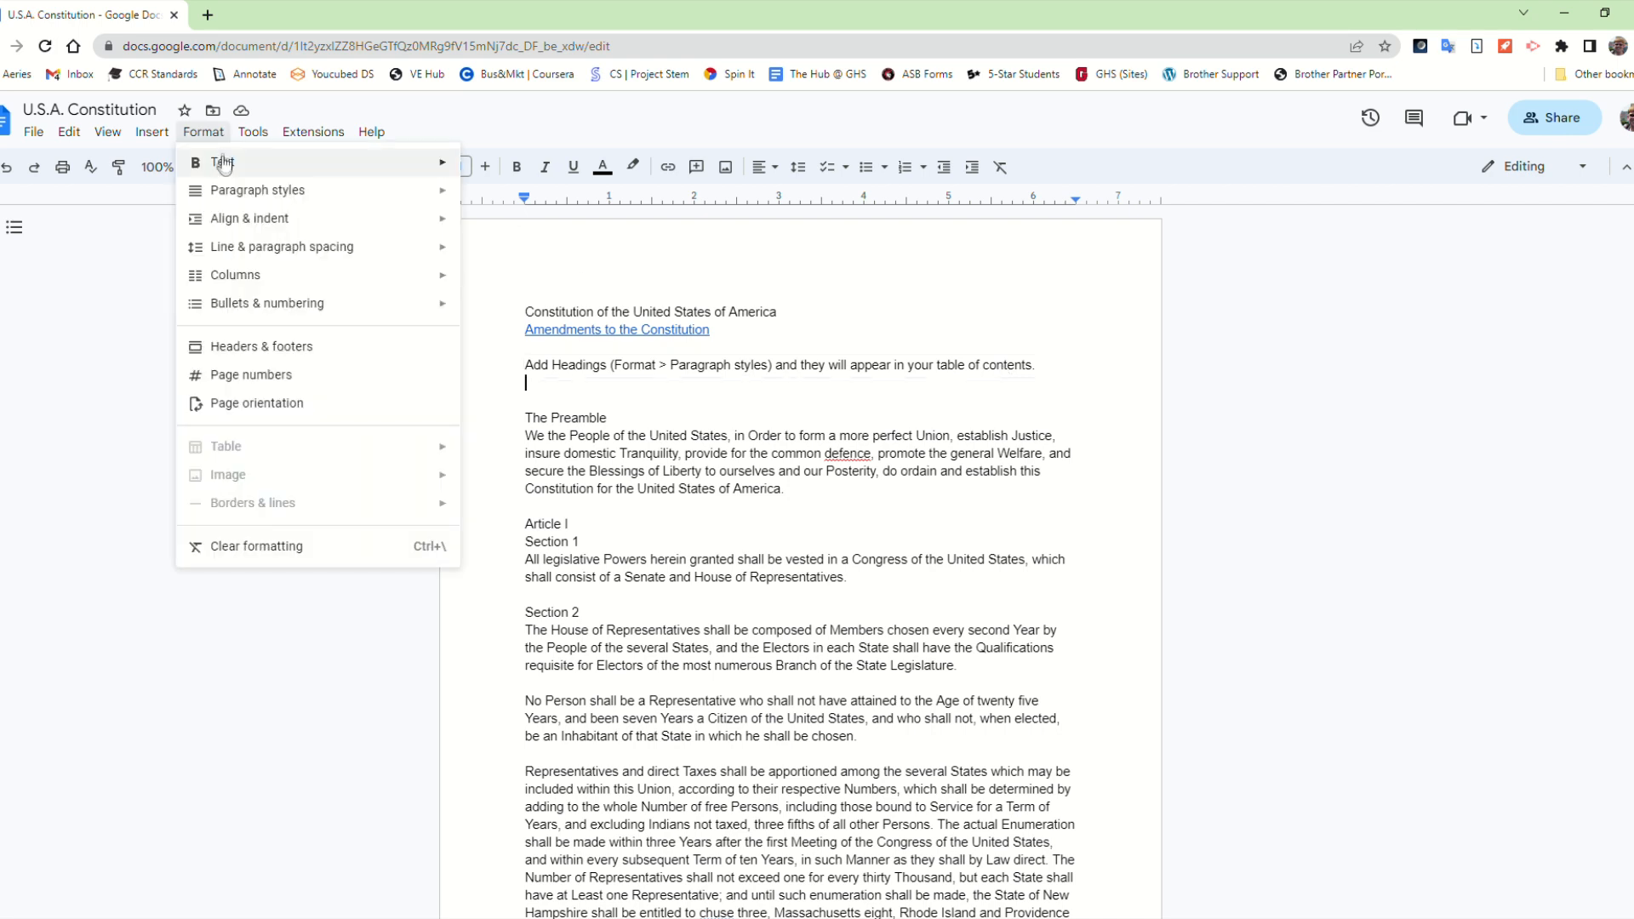
pyautogui.moveTo(223, 189)
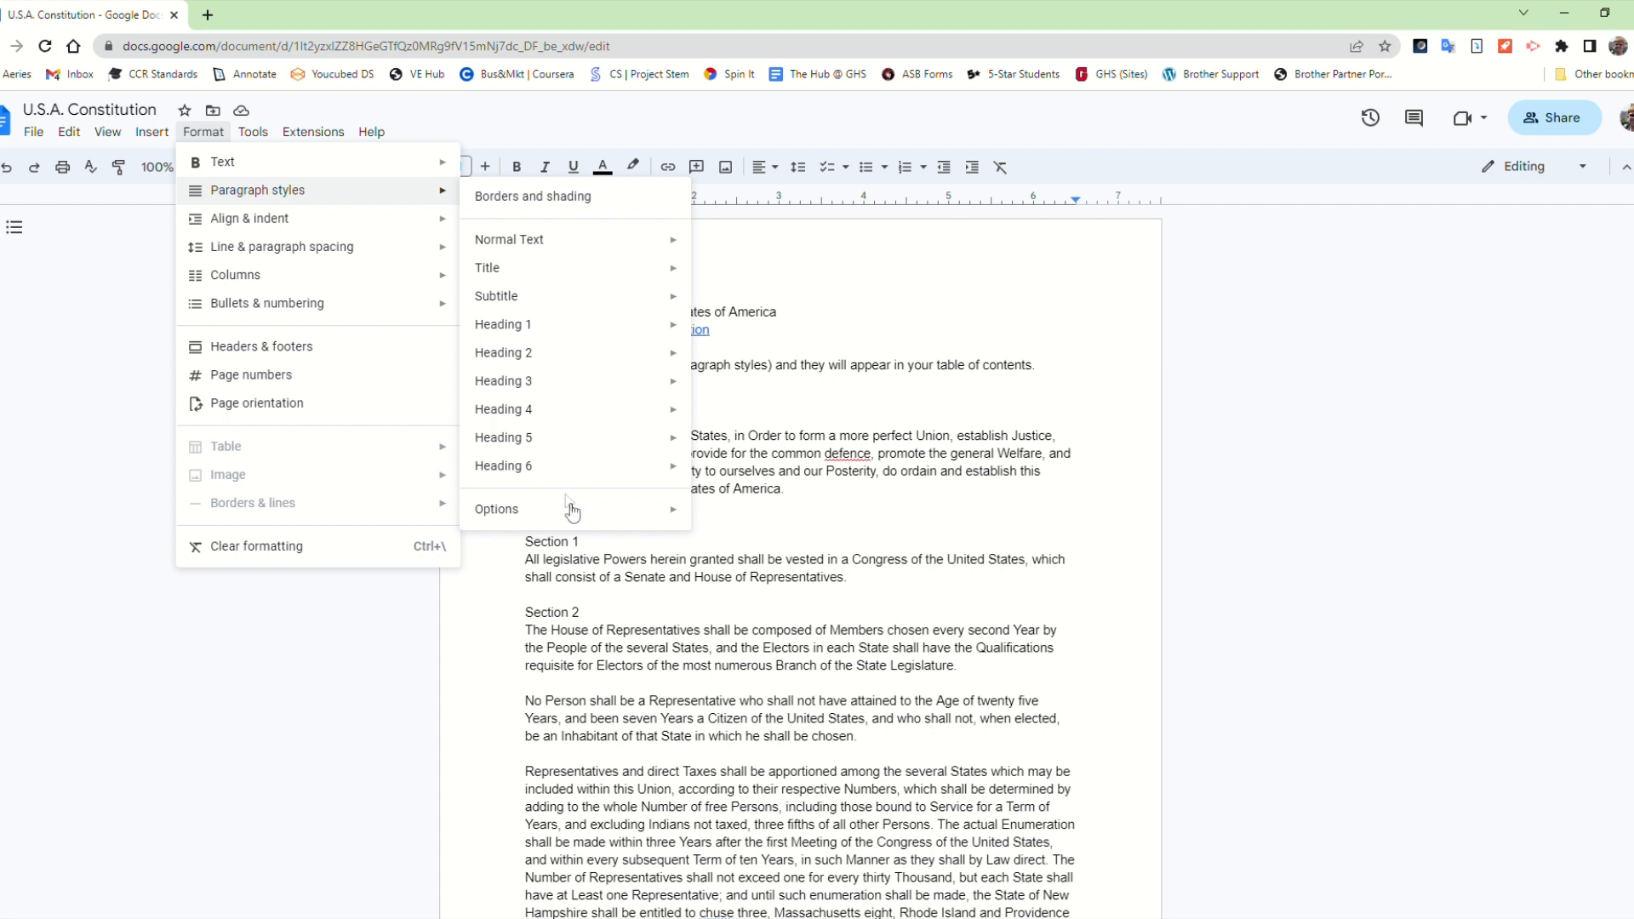
pyautogui.click(807, 381)
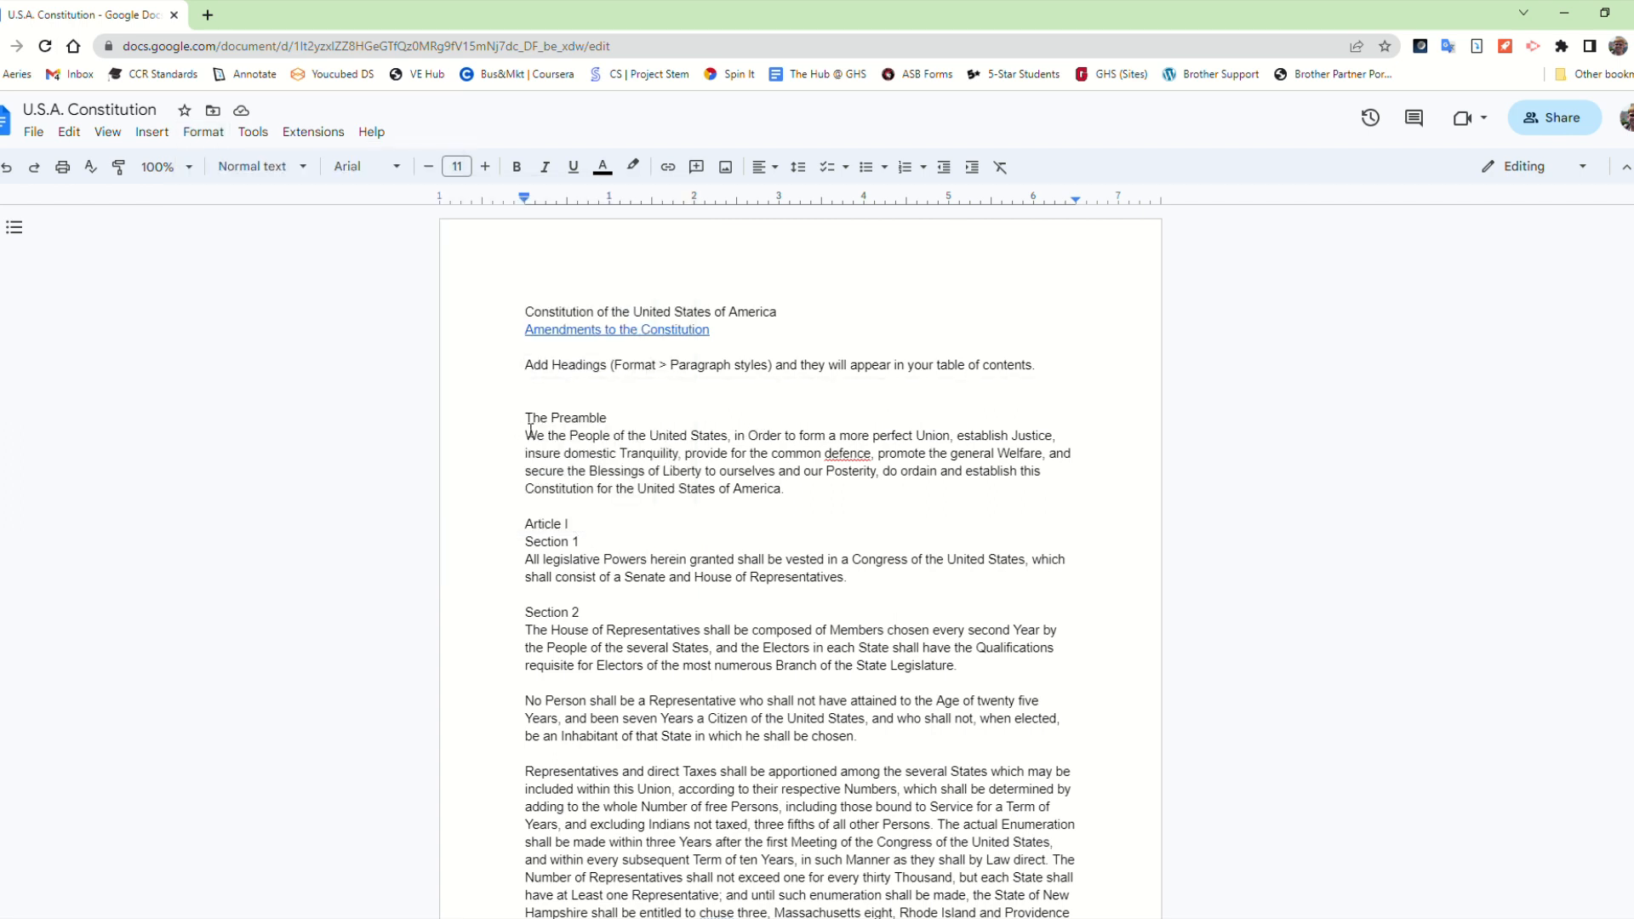
# Apply the Heading 1 style to the "The Preamble" line
pyautogui.moveTo(525, 418); pyautogui.dragTo(651, 422)
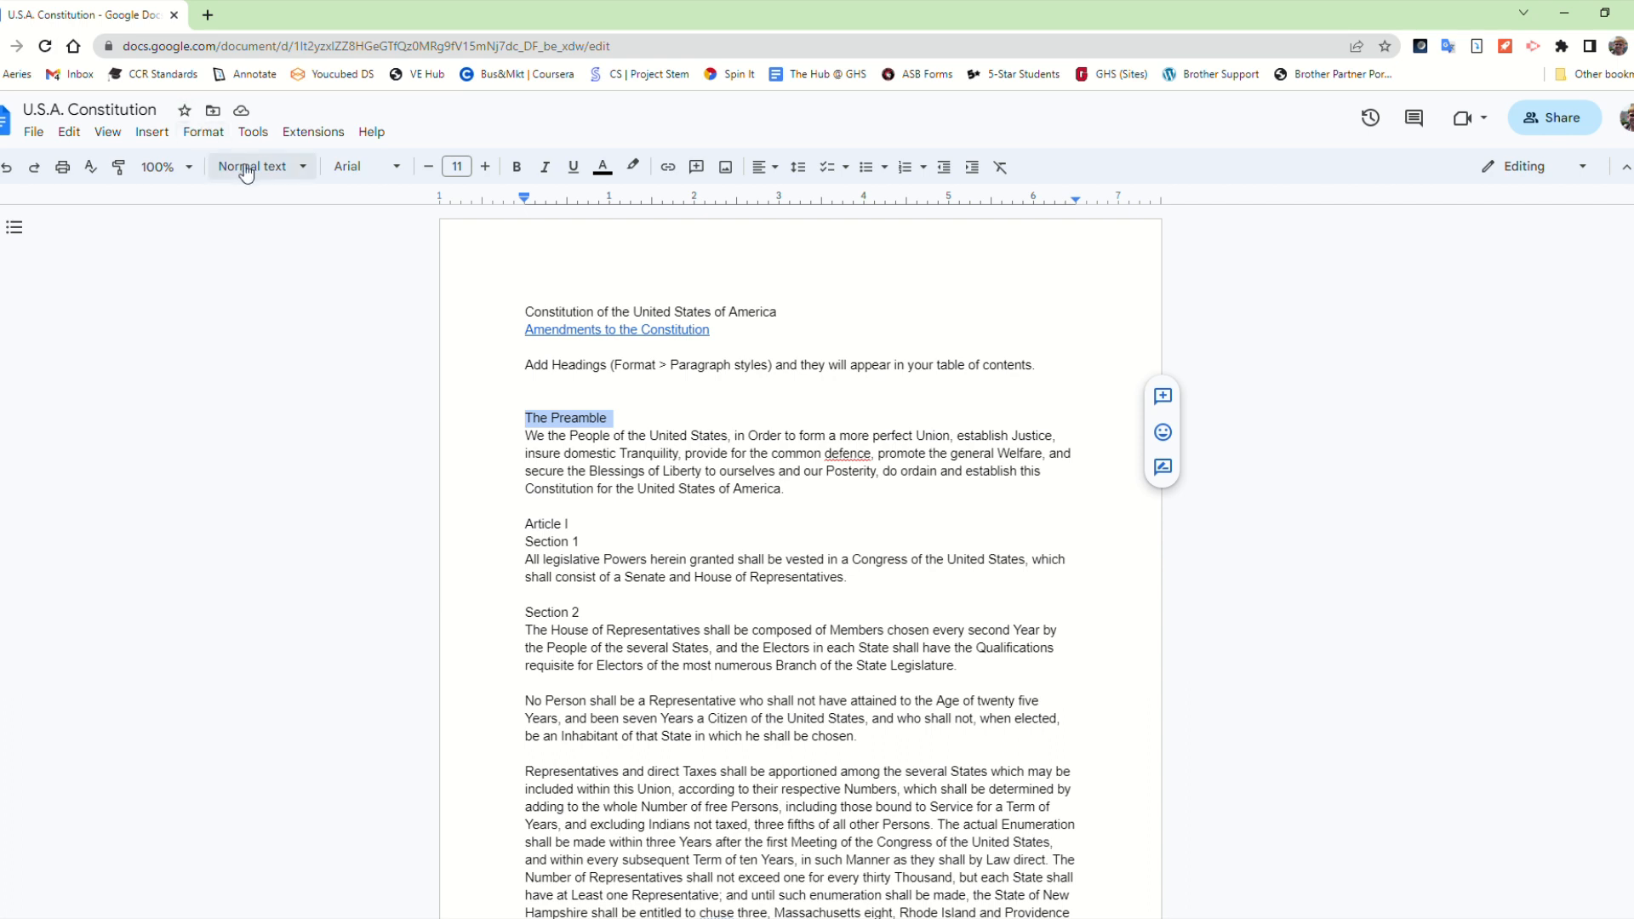
pyautogui.click(303, 167)
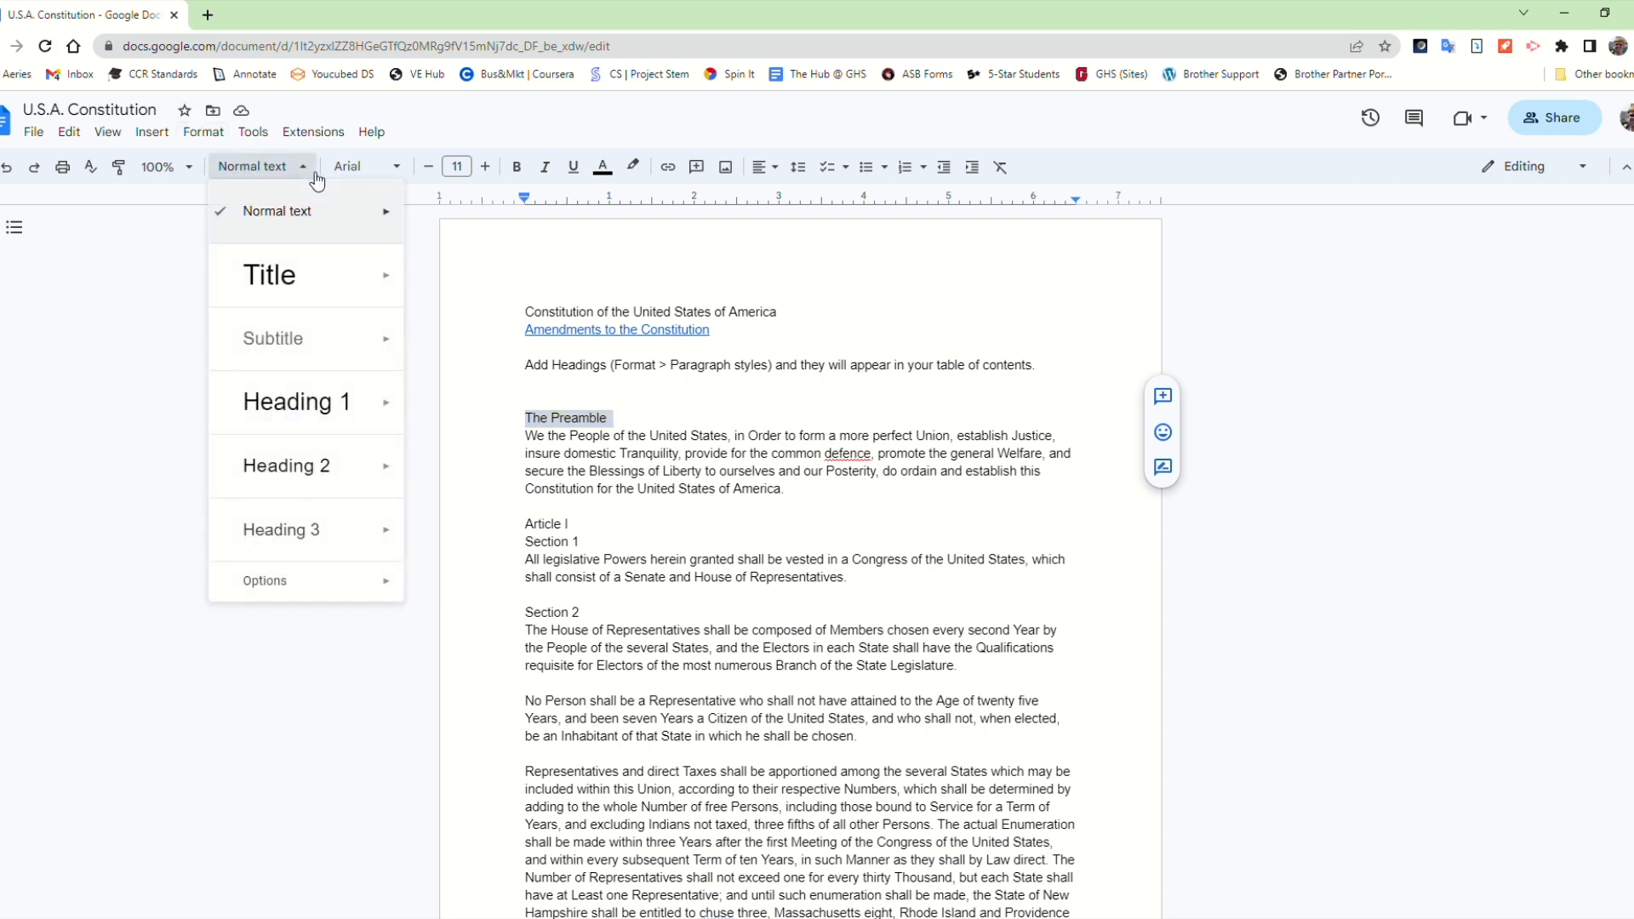
pyautogui.click(204, 132)
pyautogui.moveTo(340, 190)
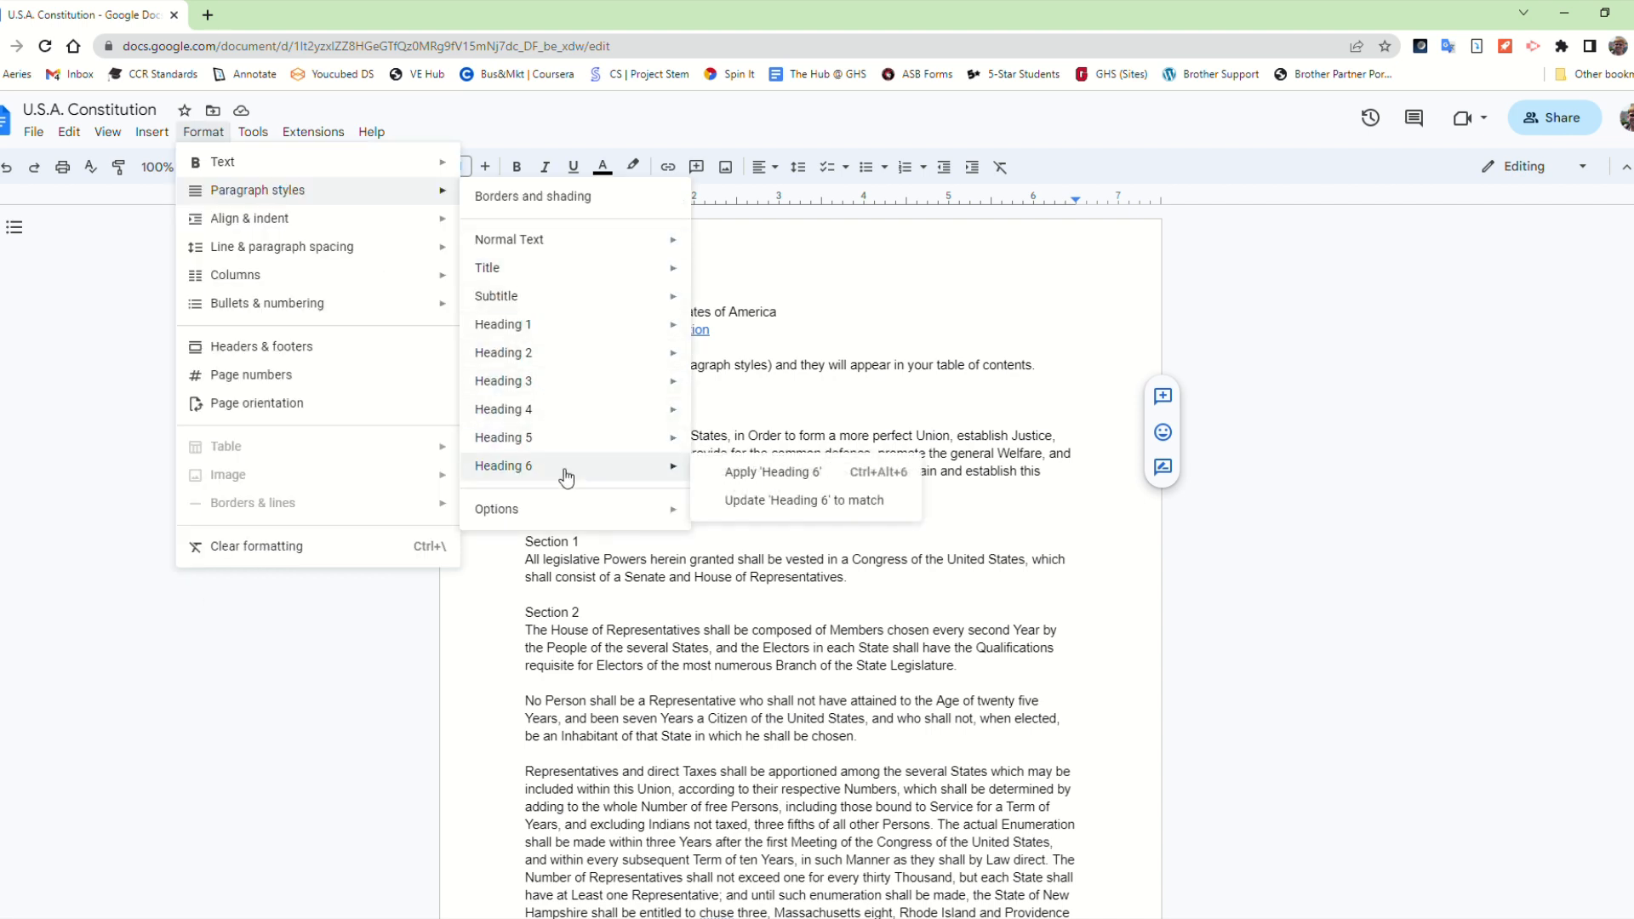
pyautogui.click(211, 141)
pyautogui.click(255, 167)
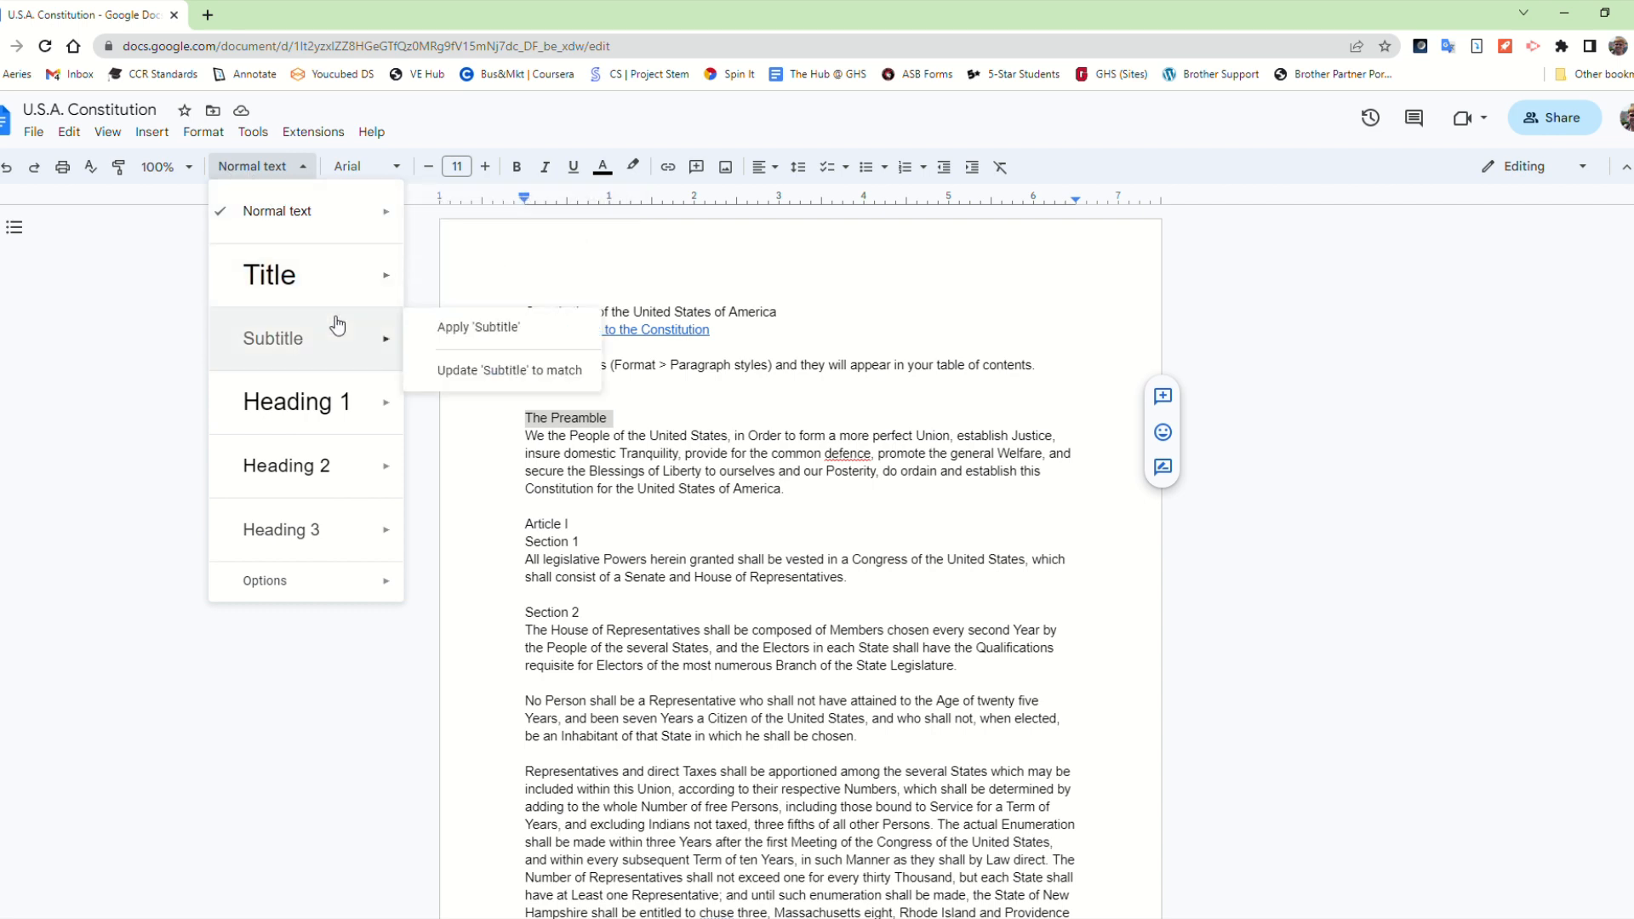
pyautogui.moveTo(336, 551)
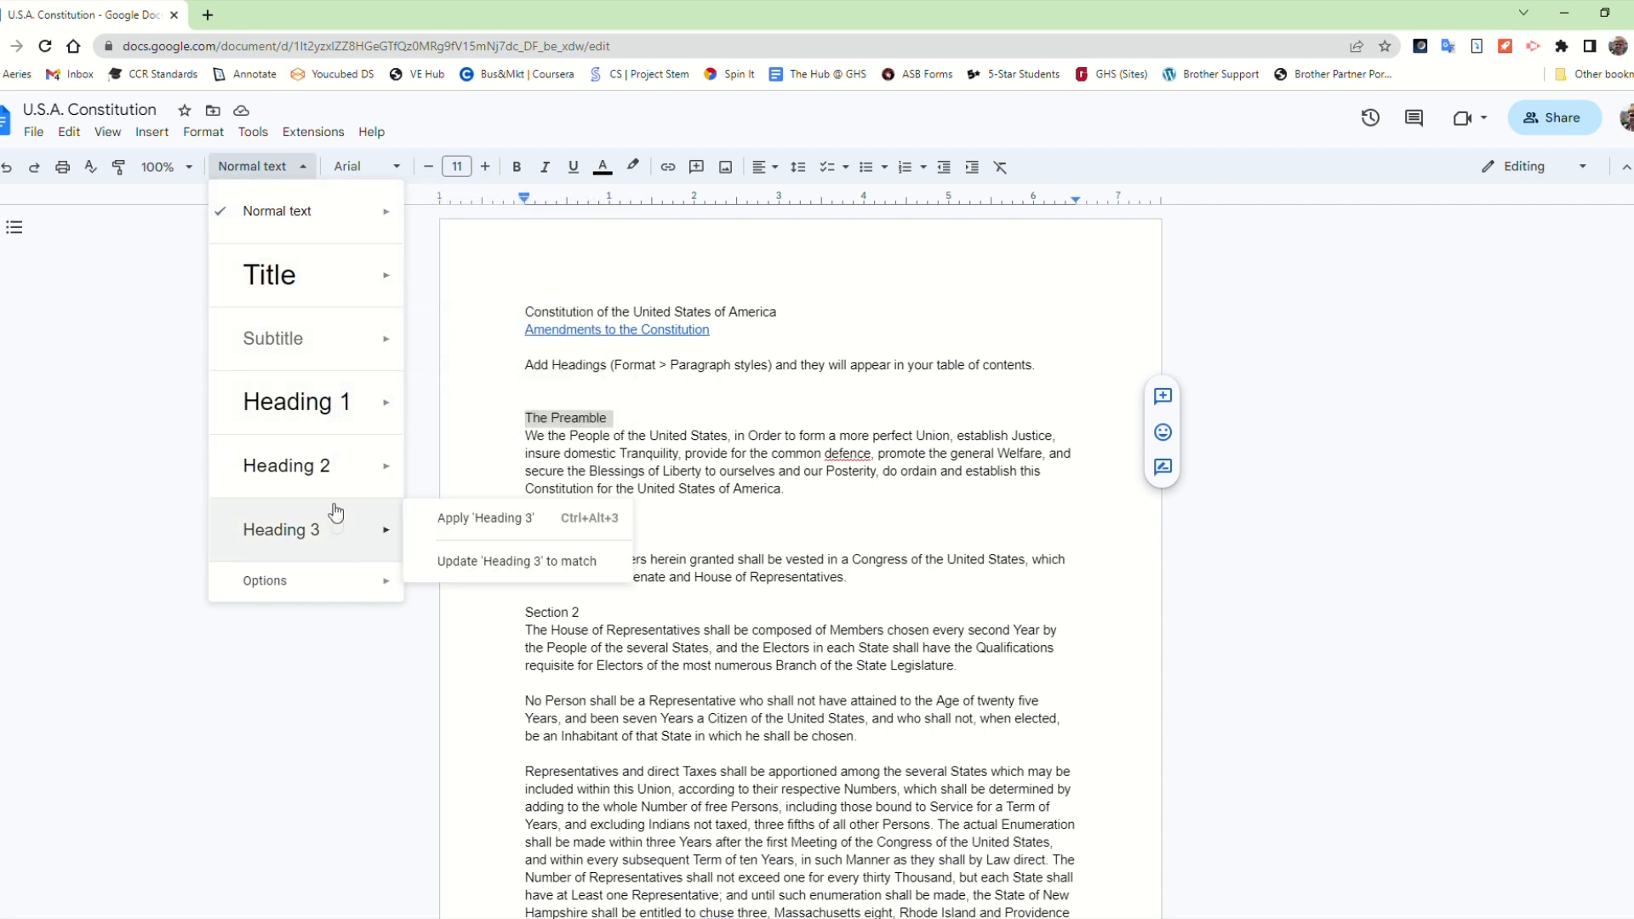
pyautogui.click(336, 425)
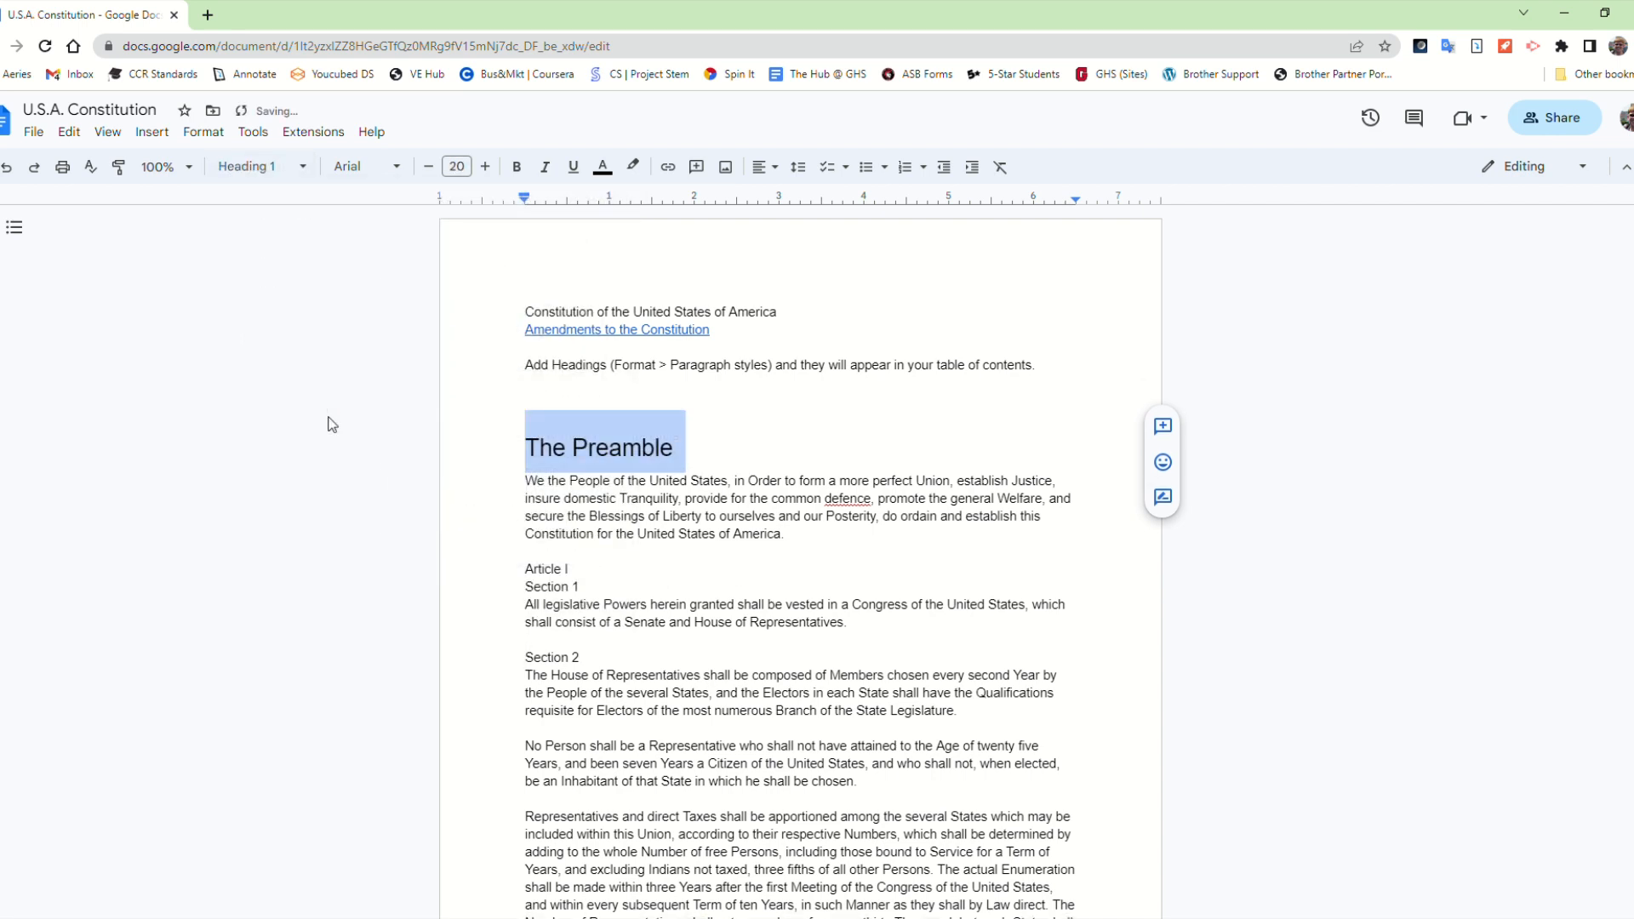
# Apply the Heading 1 style to the "Article I" line
pyautogui.moveTo(505, 574); pyautogui.dragTo(585, 572)
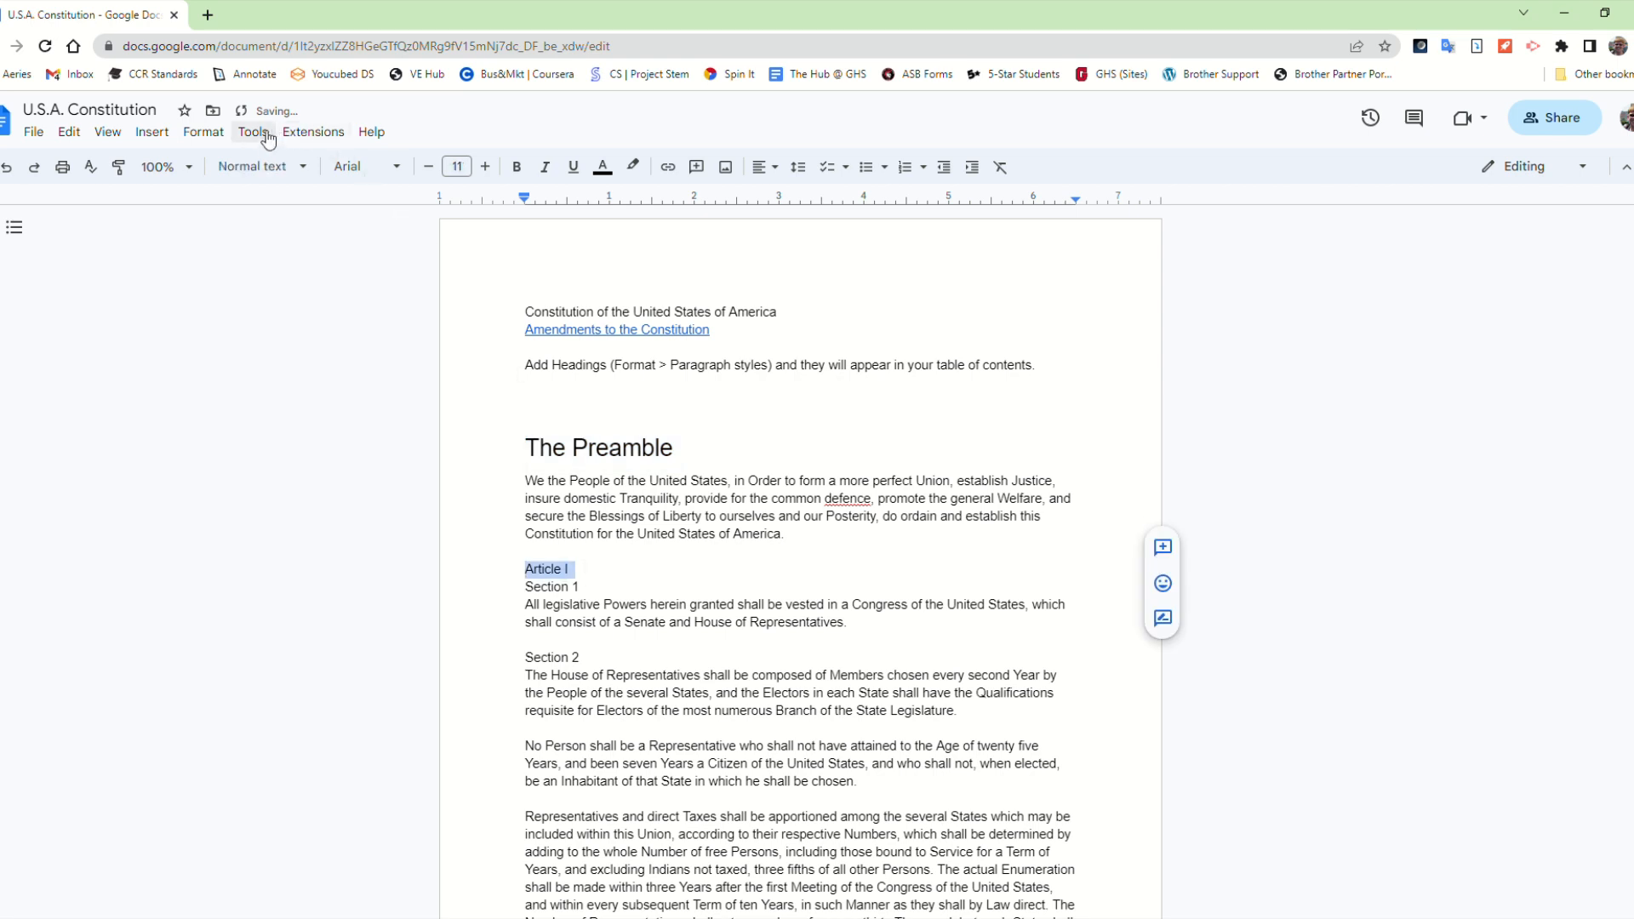
pyautogui.click(256, 167)
pyautogui.click(273, 400)
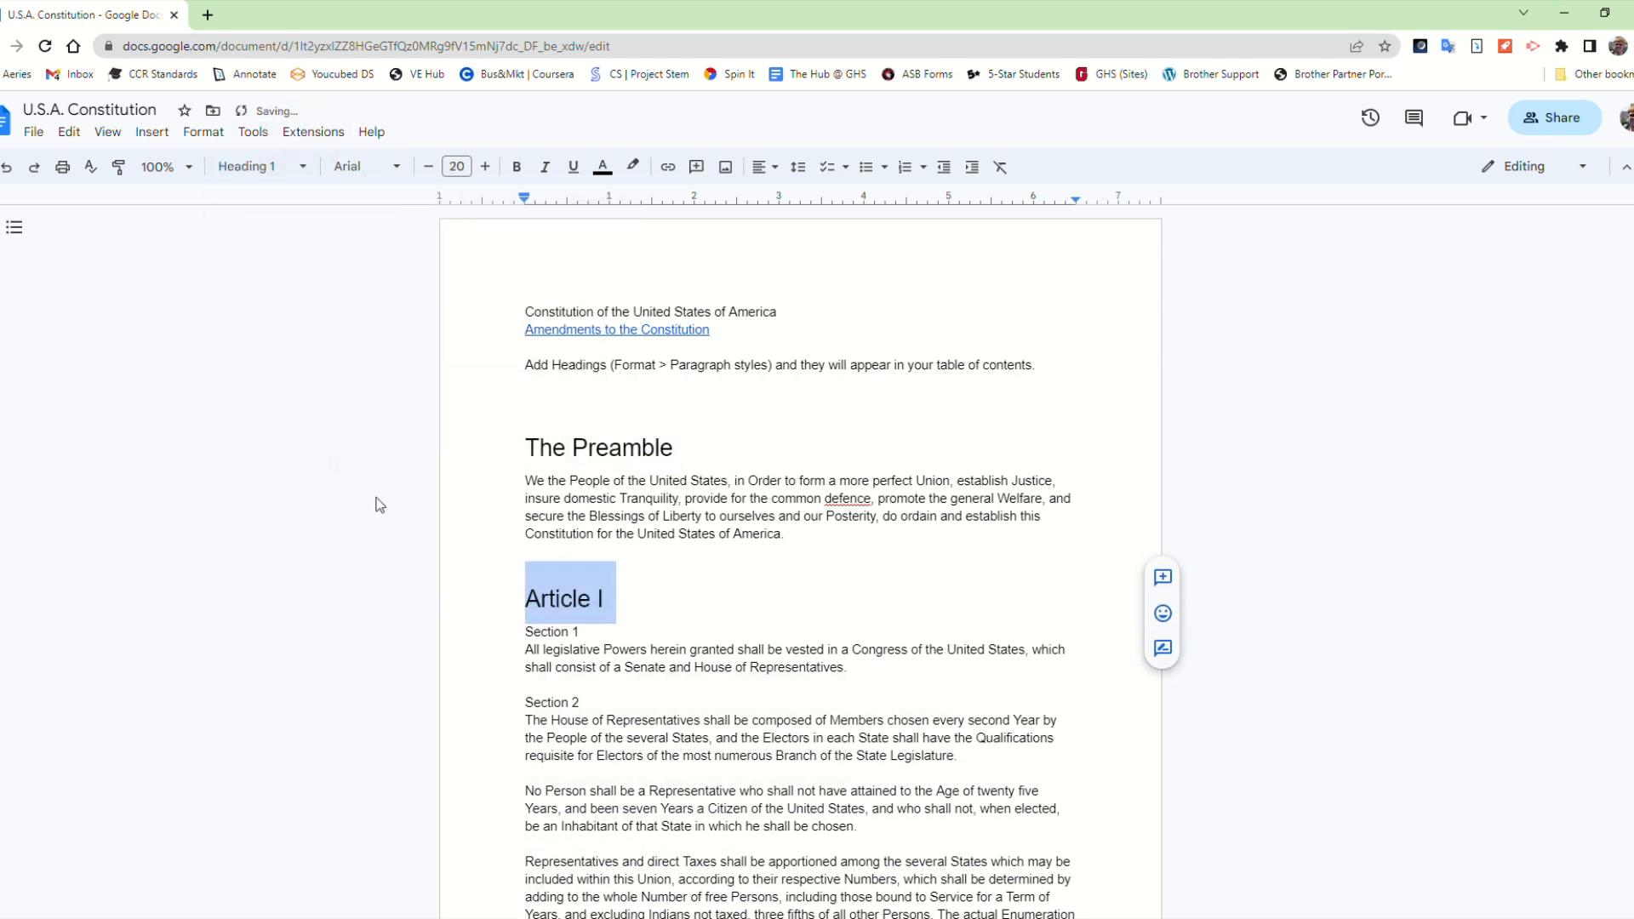
# Apply the Heading 2 style to the "Section 1" and "Section 2" lines under Article I
pyautogui.moveTo(523, 633); pyautogui.dragTo(602, 648)
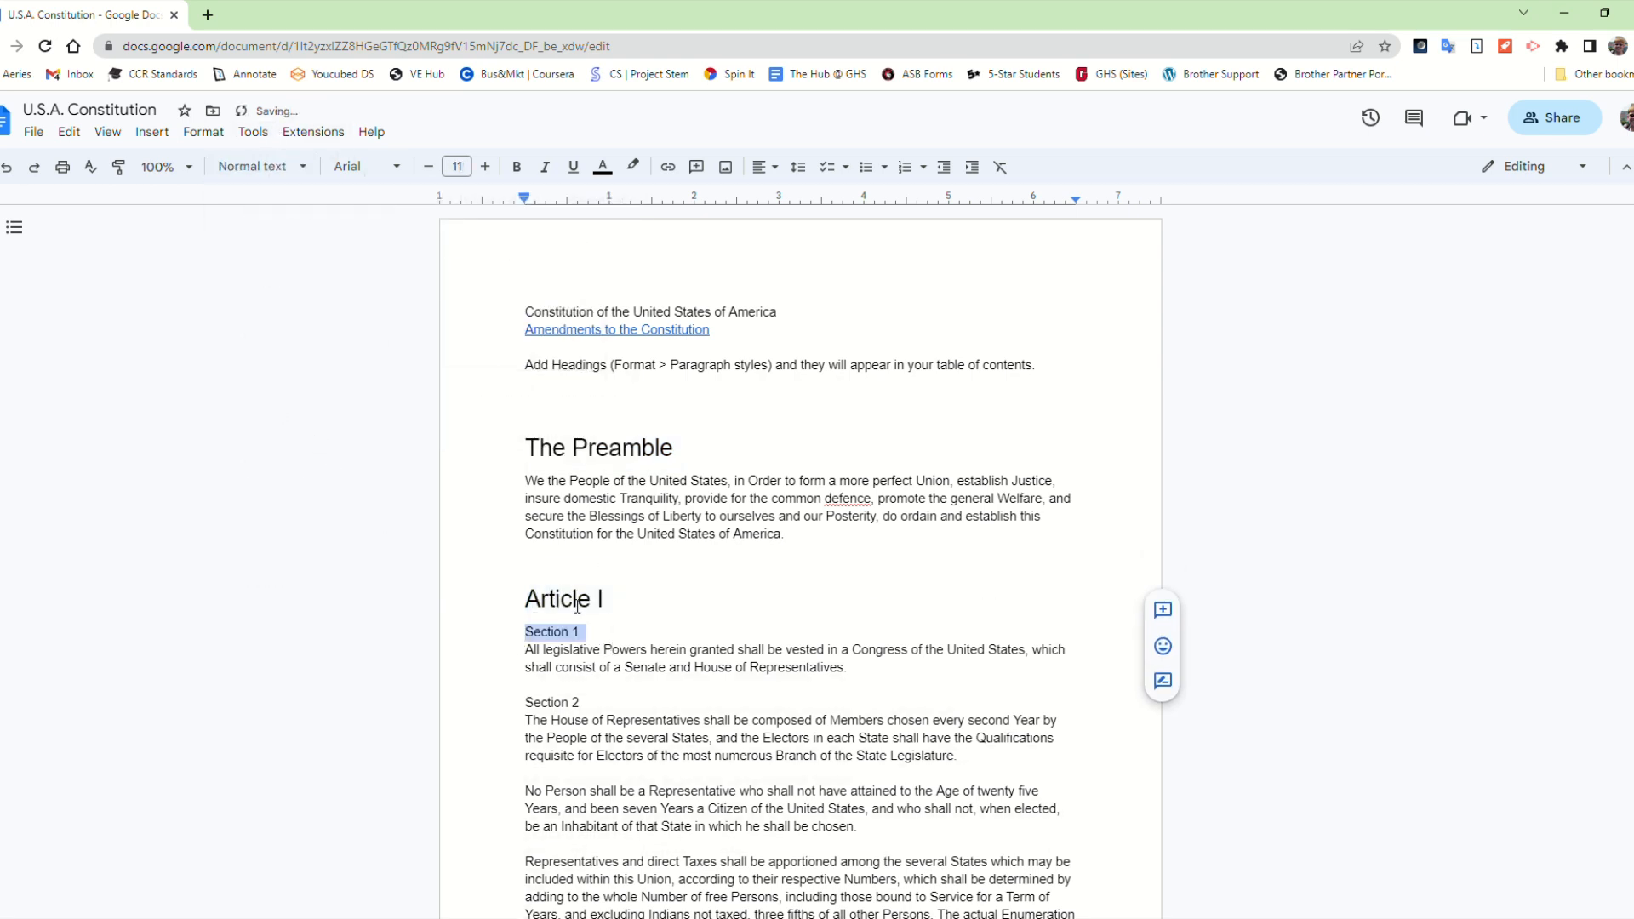
pyautogui.click(292, 170)
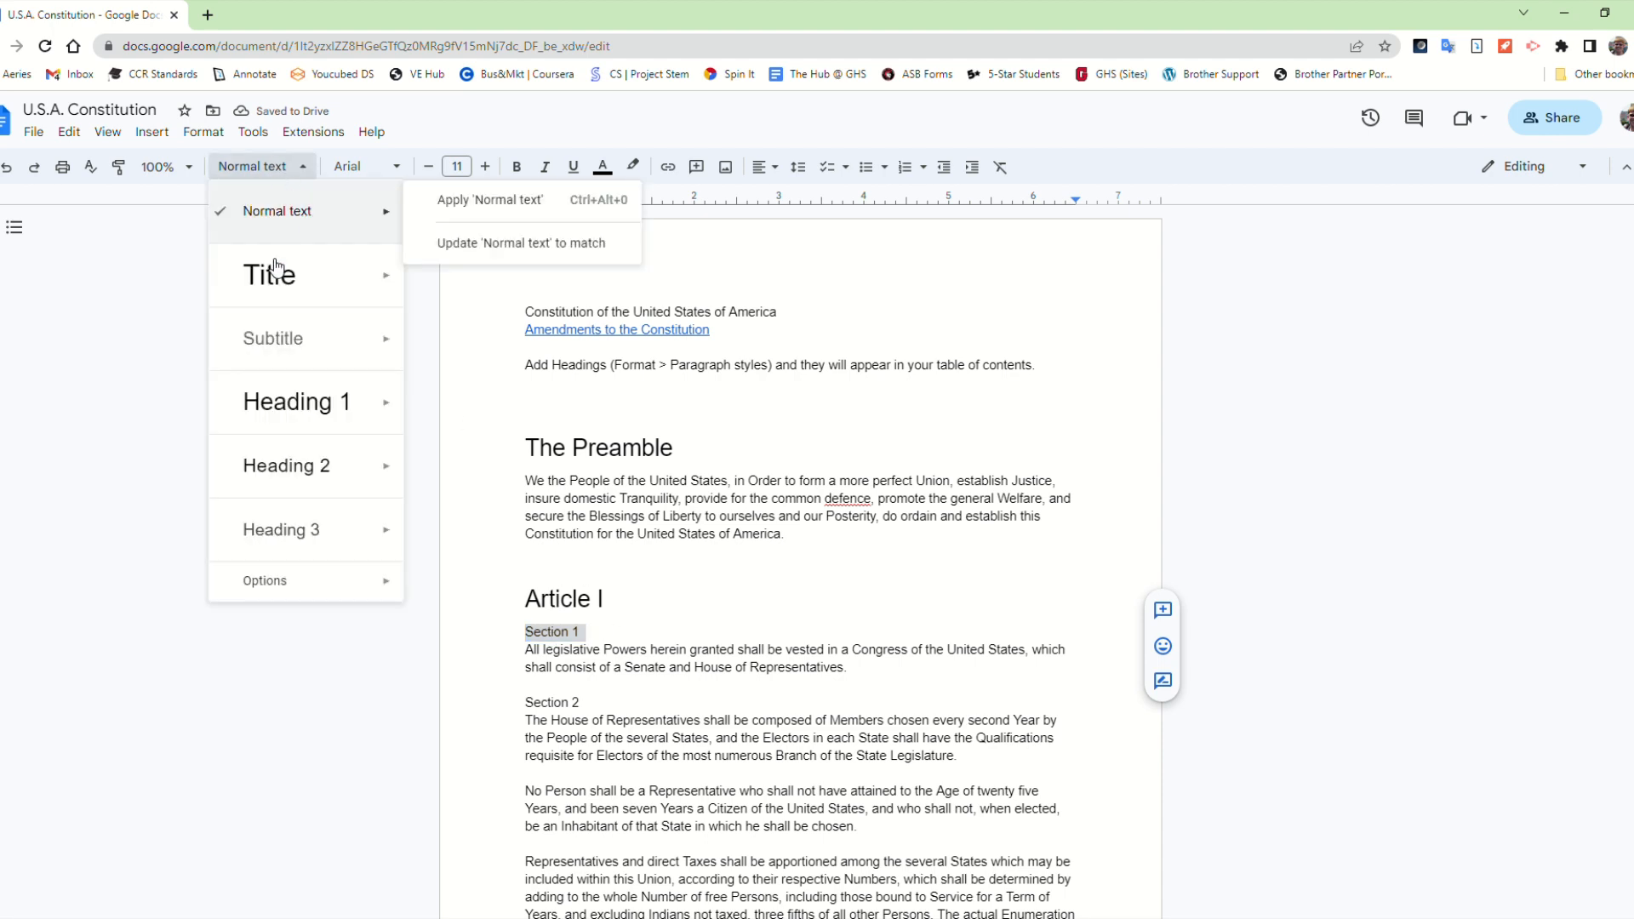
pyautogui.click(268, 470)
pyautogui.moveTo(510, 721); pyautogui.dragTo(481, 739)
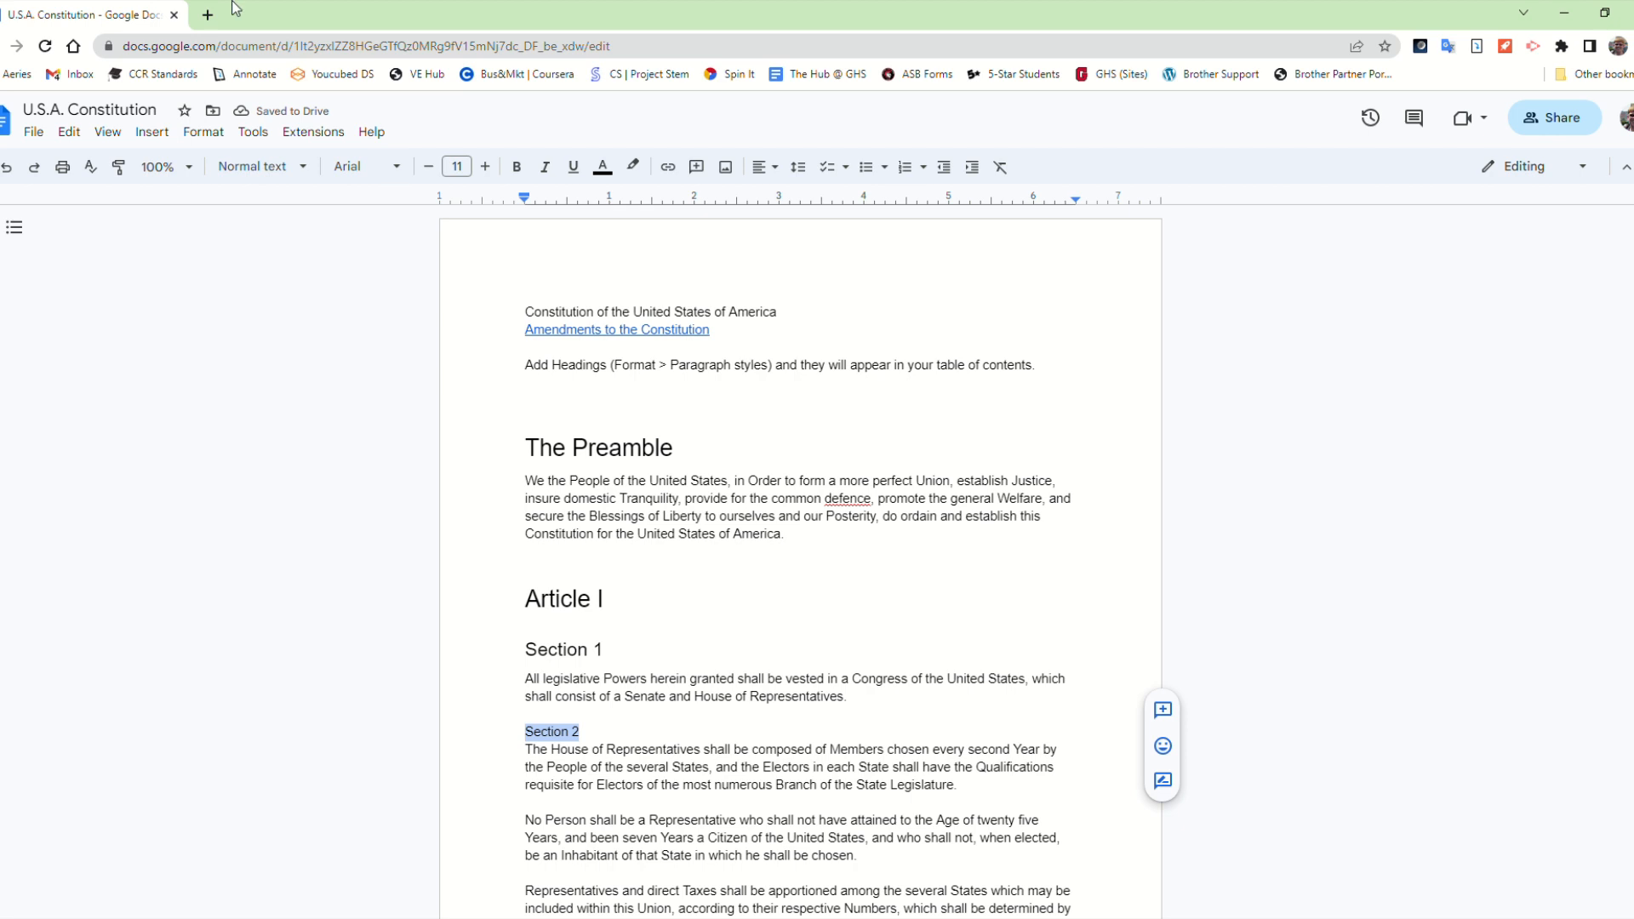
pyautogui.click(266, 166)
pyautogui.click(272, 464)
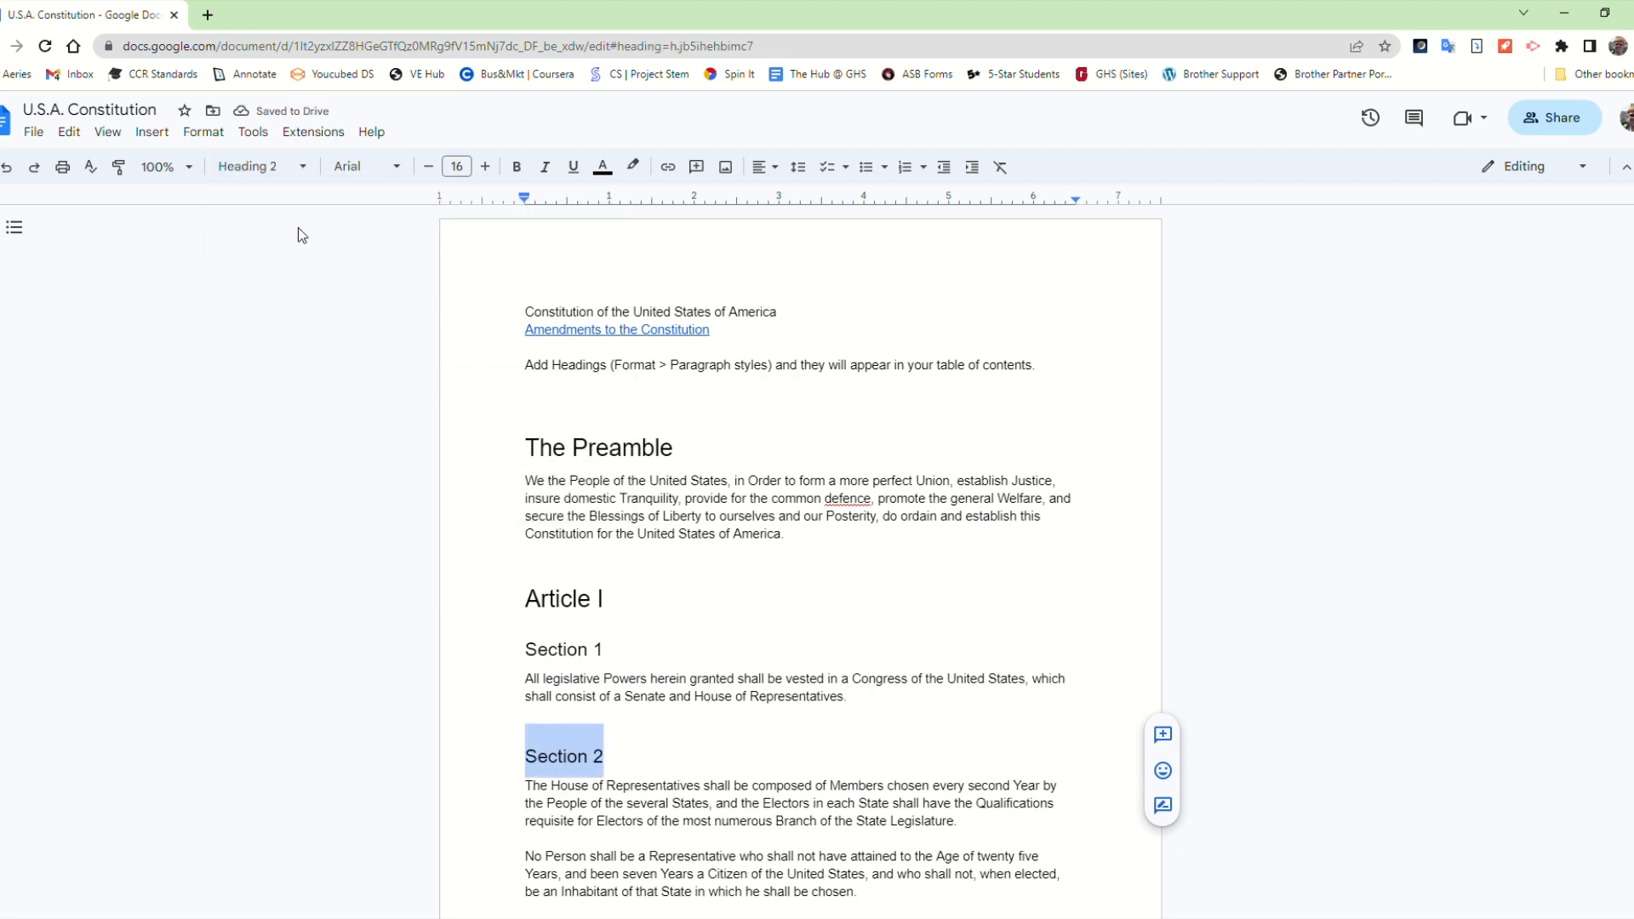
pyautogui.click(253, 167)
pyautogui.moveTo(260, 243)
pyautogui.moveTo(298, 475)
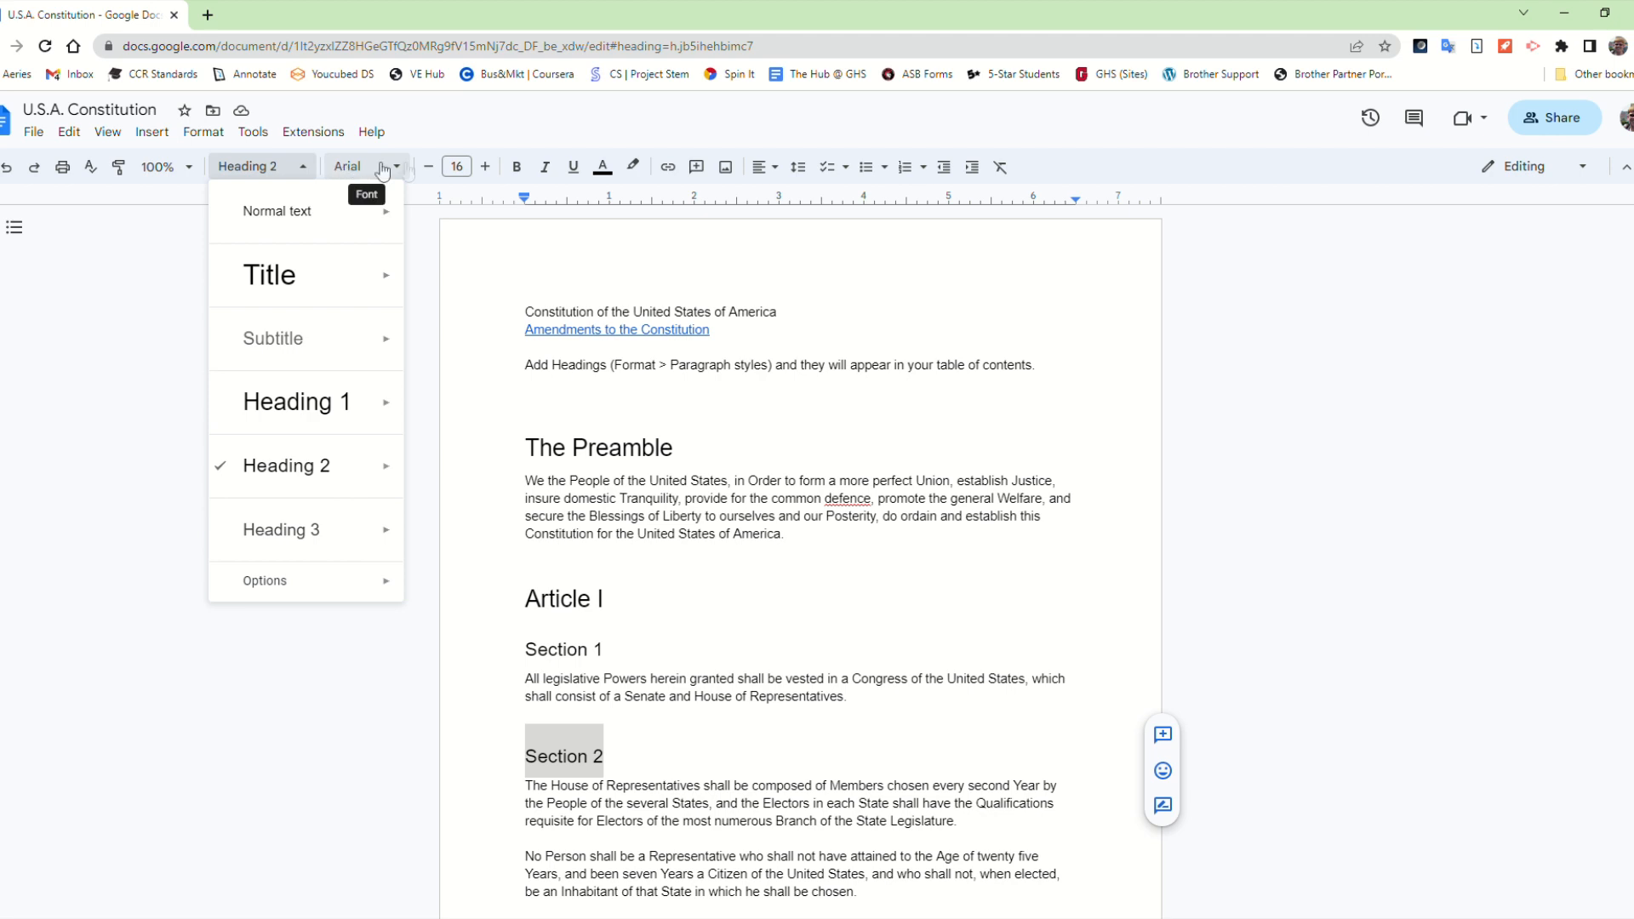
pyautogui.moveTo(277, 470)
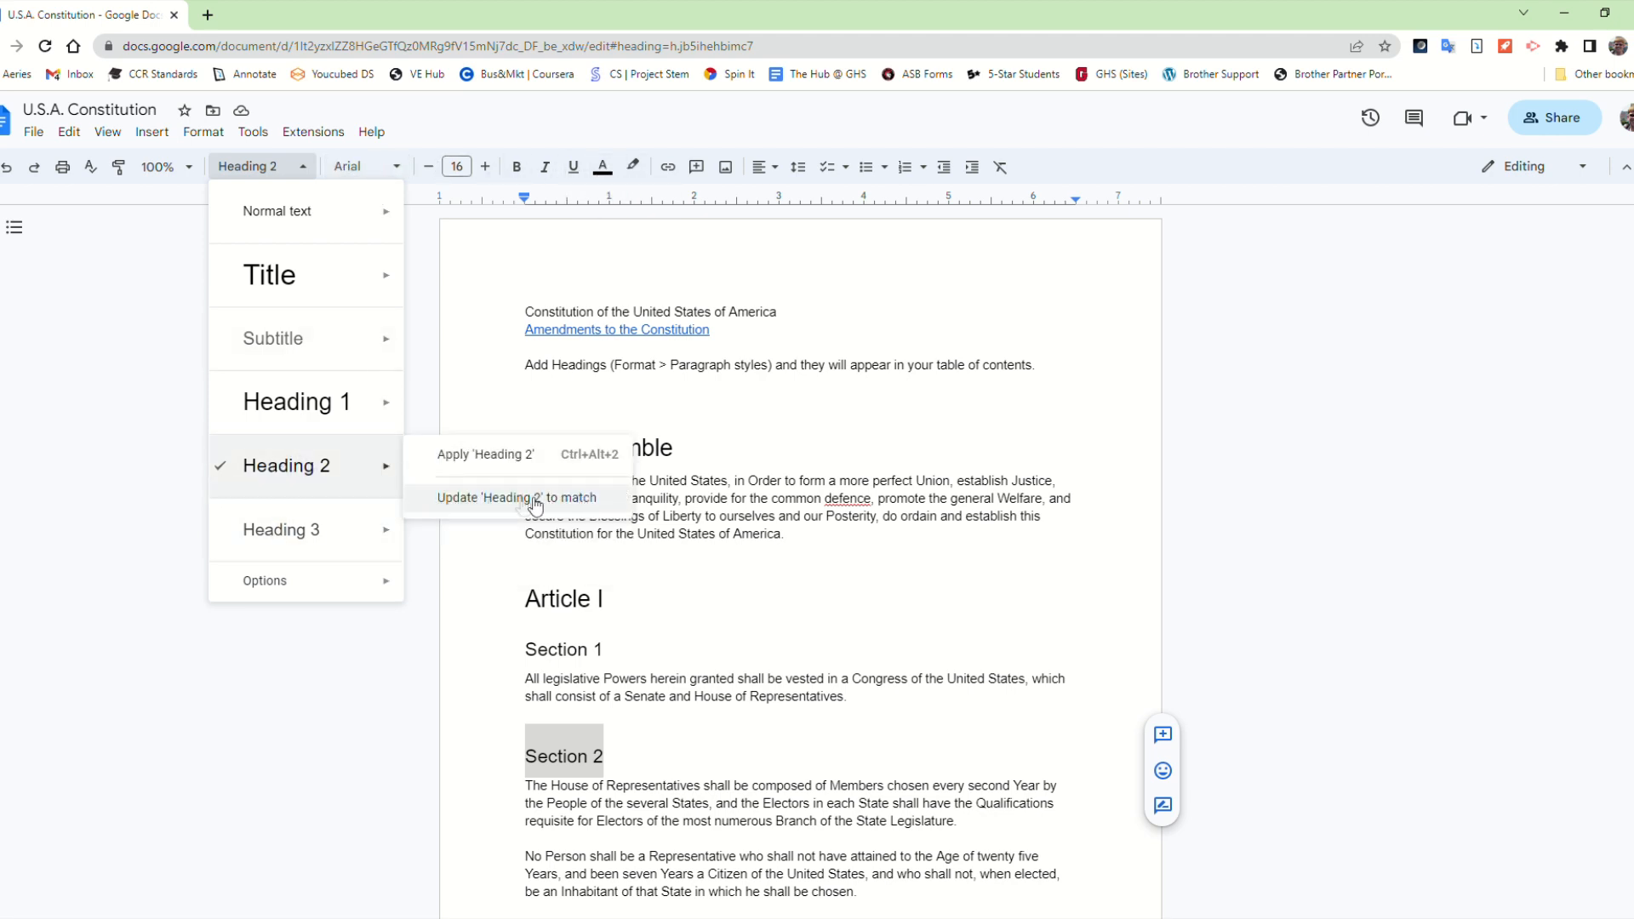
pyautogui.click(316, 473)
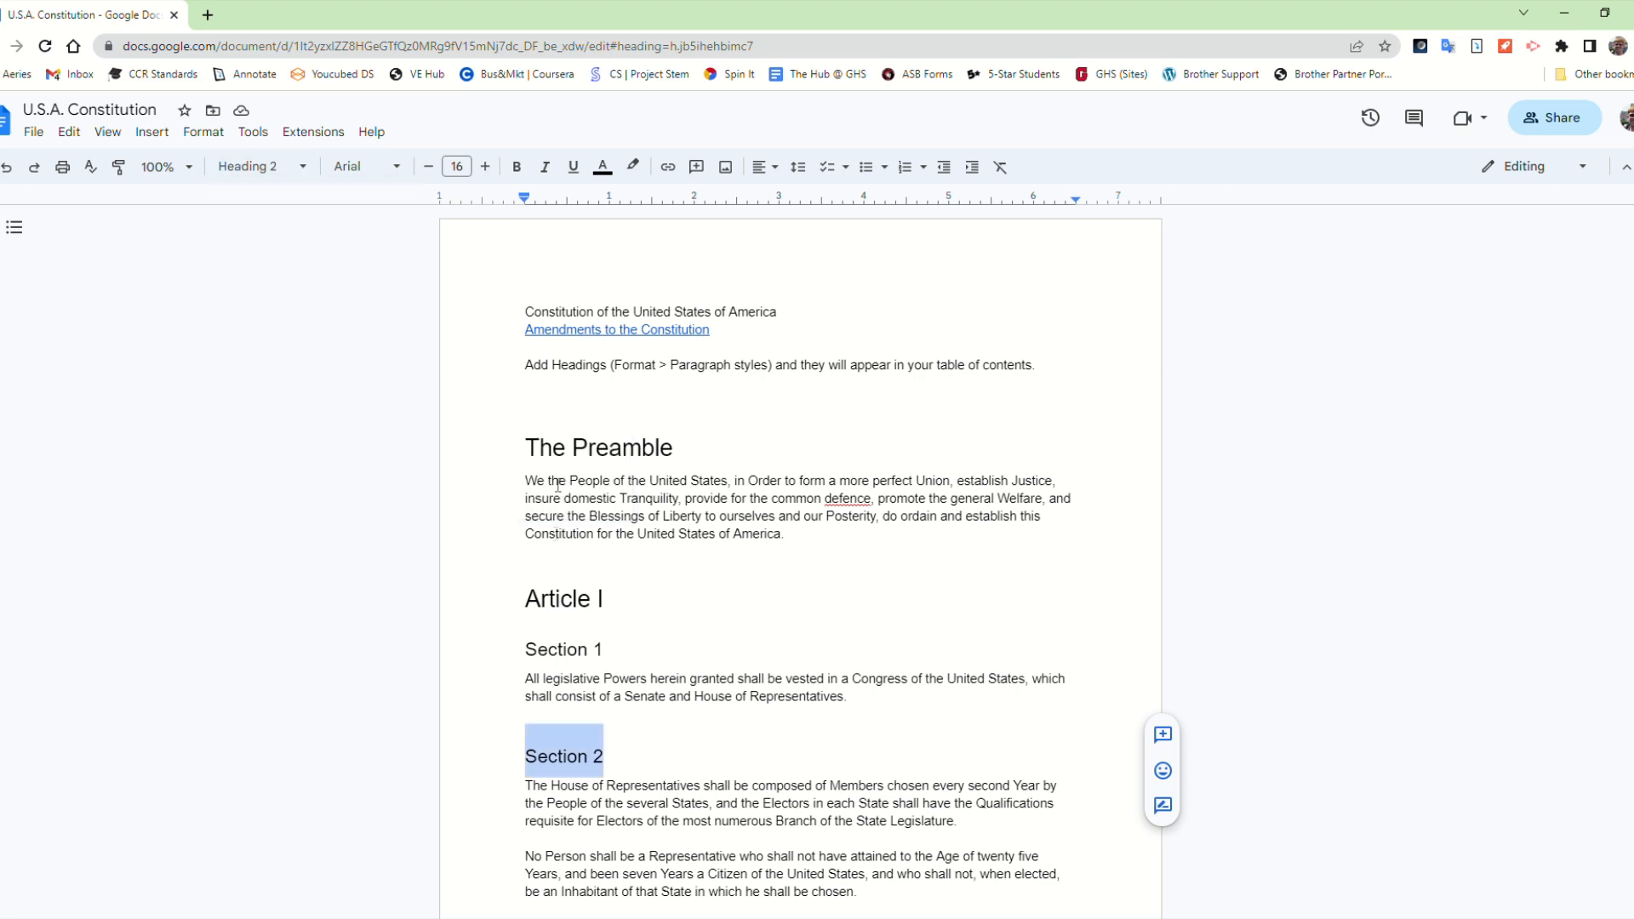
# Apply the Title style to the "Constitution of the United States of America" line and refresh the table of contents
pyautogui.moveTo(508, 318); pyautogui.dragTo(787, 315)
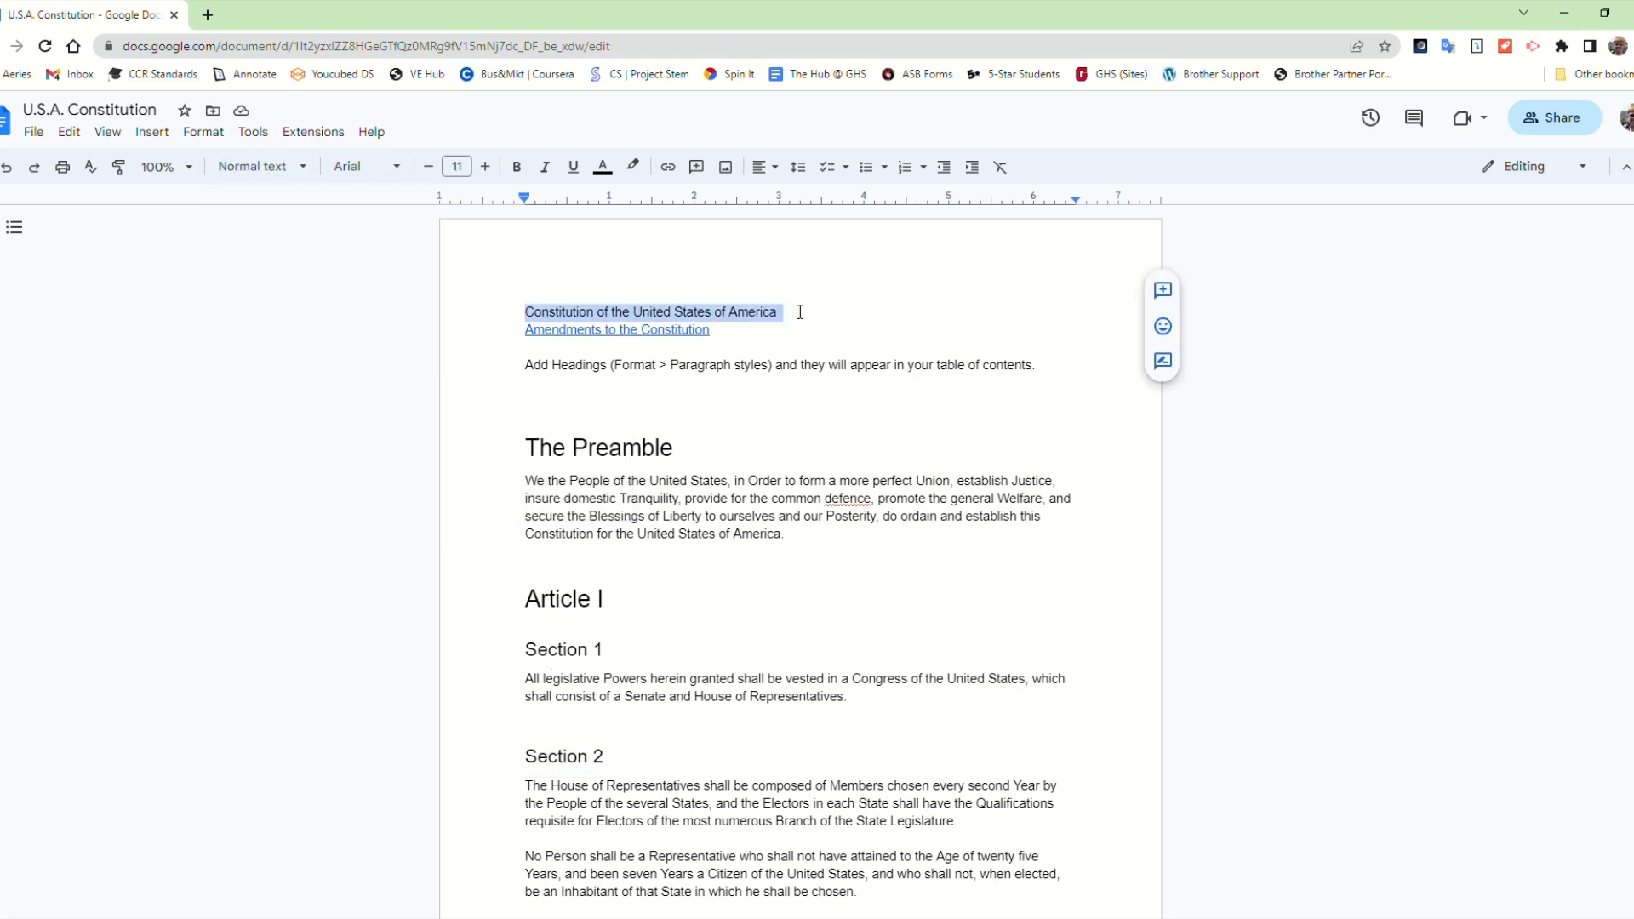
pyautogui.click(255, 166)
pyautogui.click(311, 300)
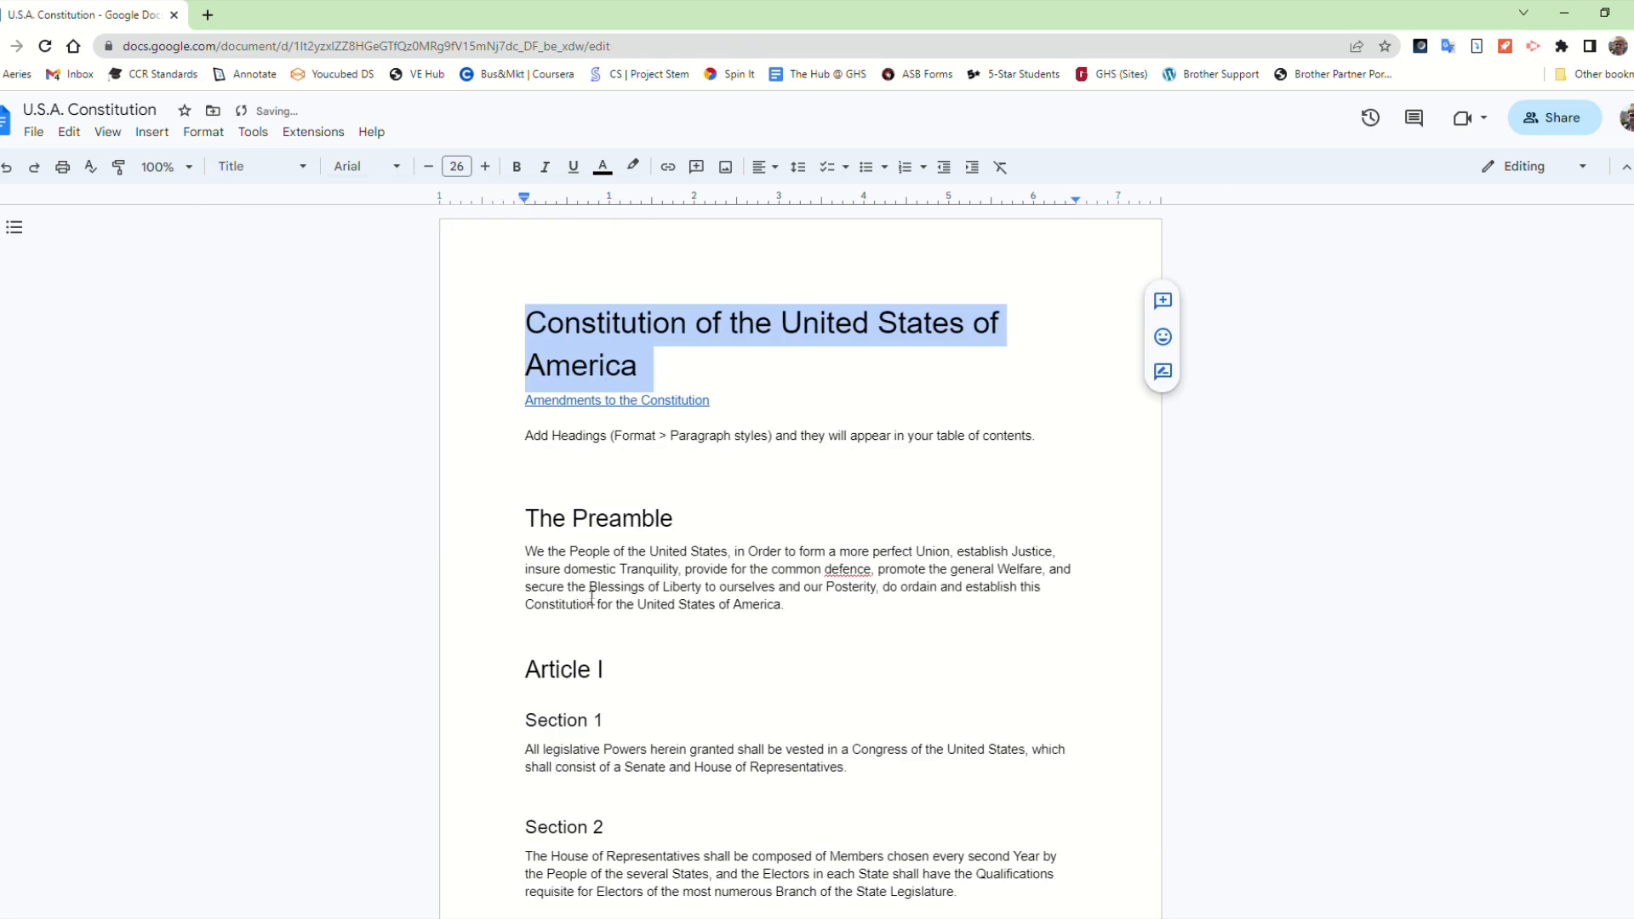
pyautogui.click(699, 437)
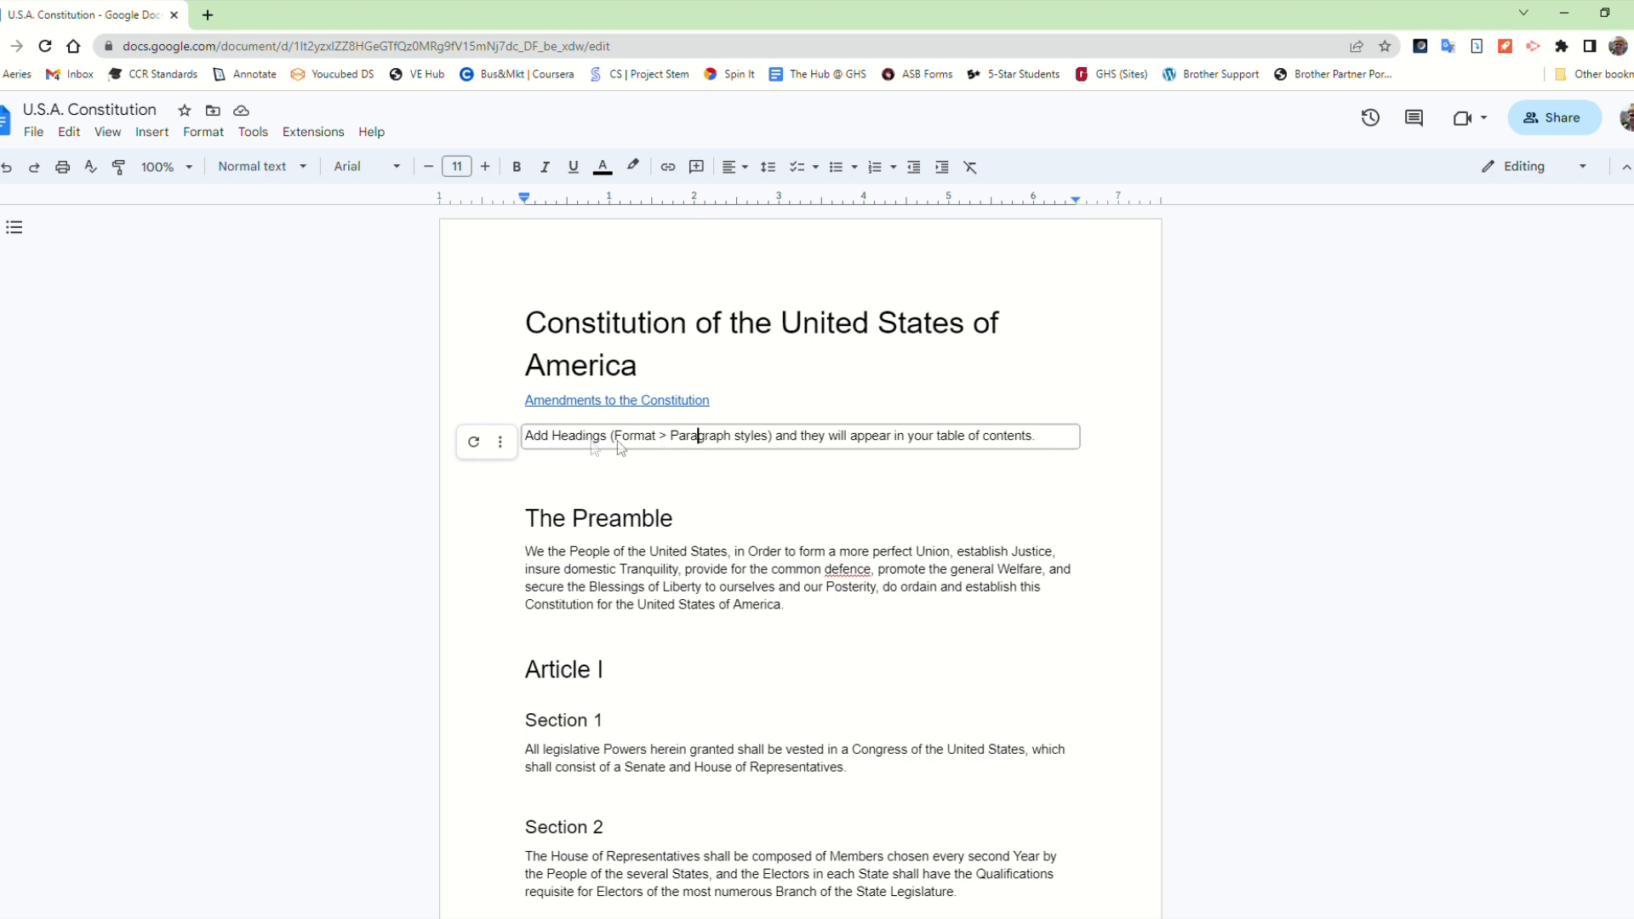
pyautogui.click(474, 442)
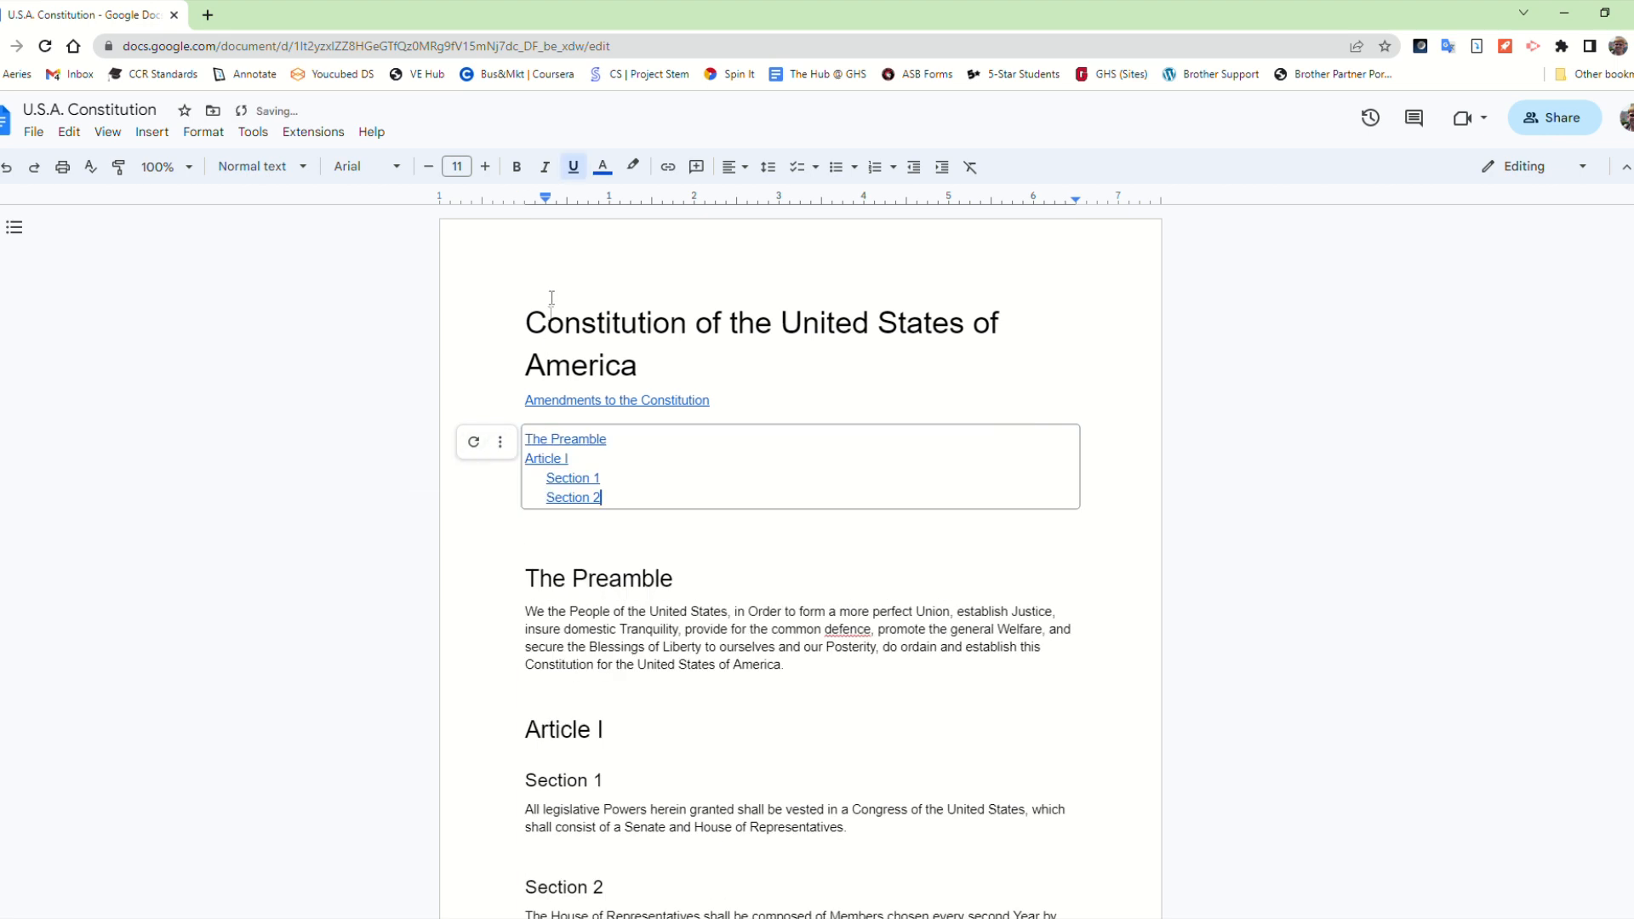
# Review the available heading styles and check which ones "The Preamble", "Section 1" and "Article I" use
pyautogui.click(255, 167)
pyautogui.moveTo(332, 333)
pyautogui.moveTo(339, 411)
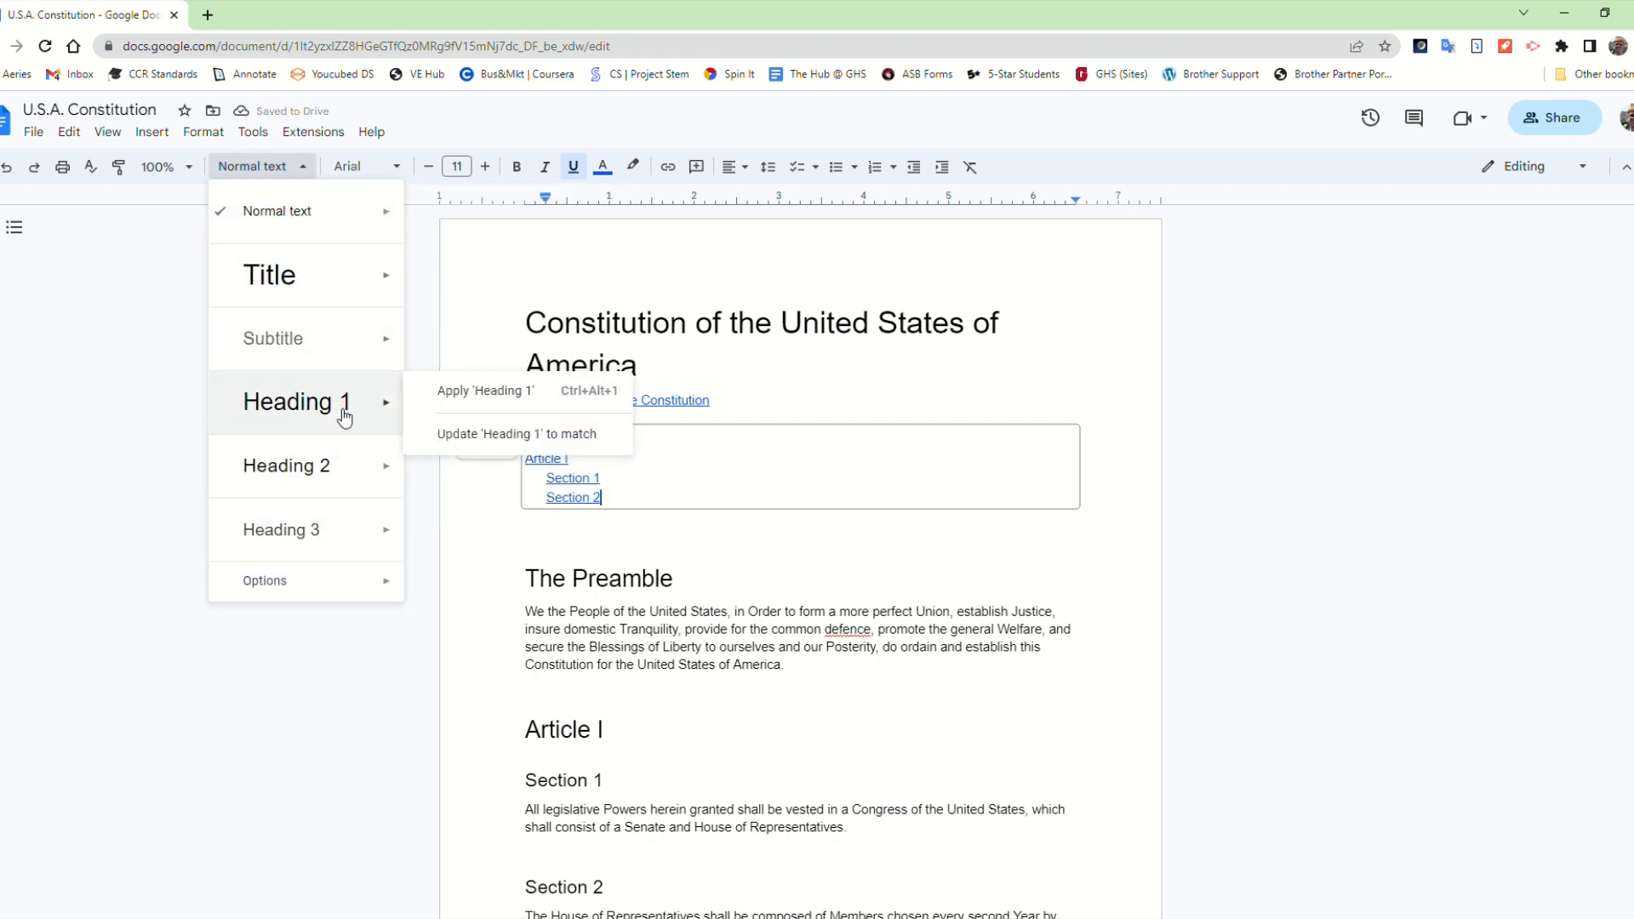
pyautogui.moveTo(314, 468)
pyautogui.click(467, 474)
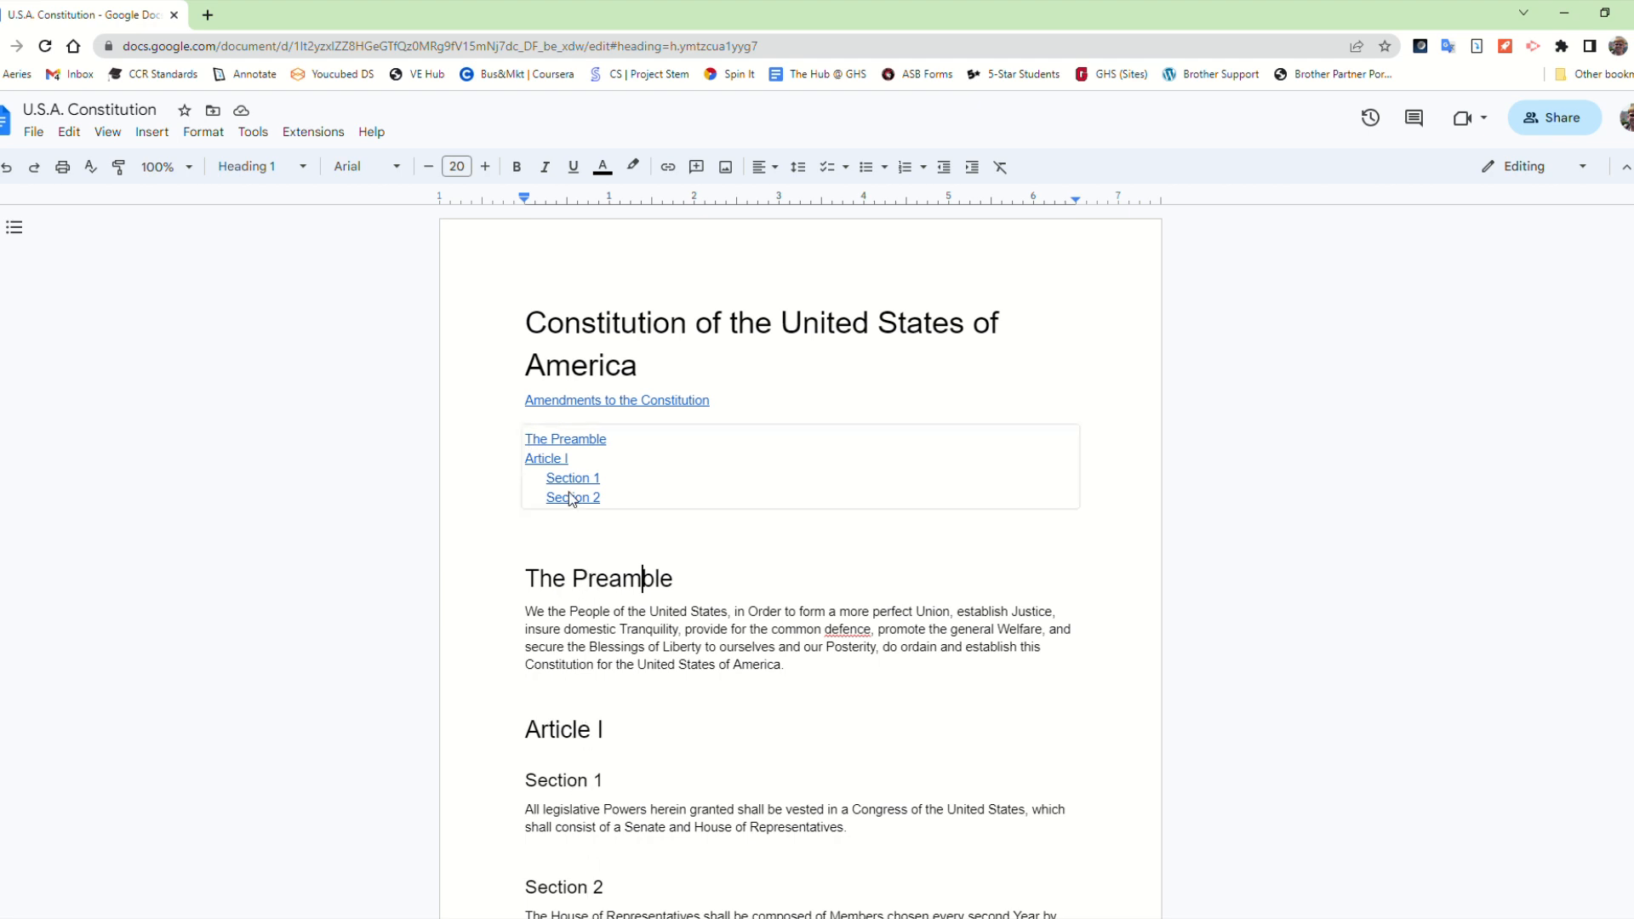
pyautogui.click(563, 780)
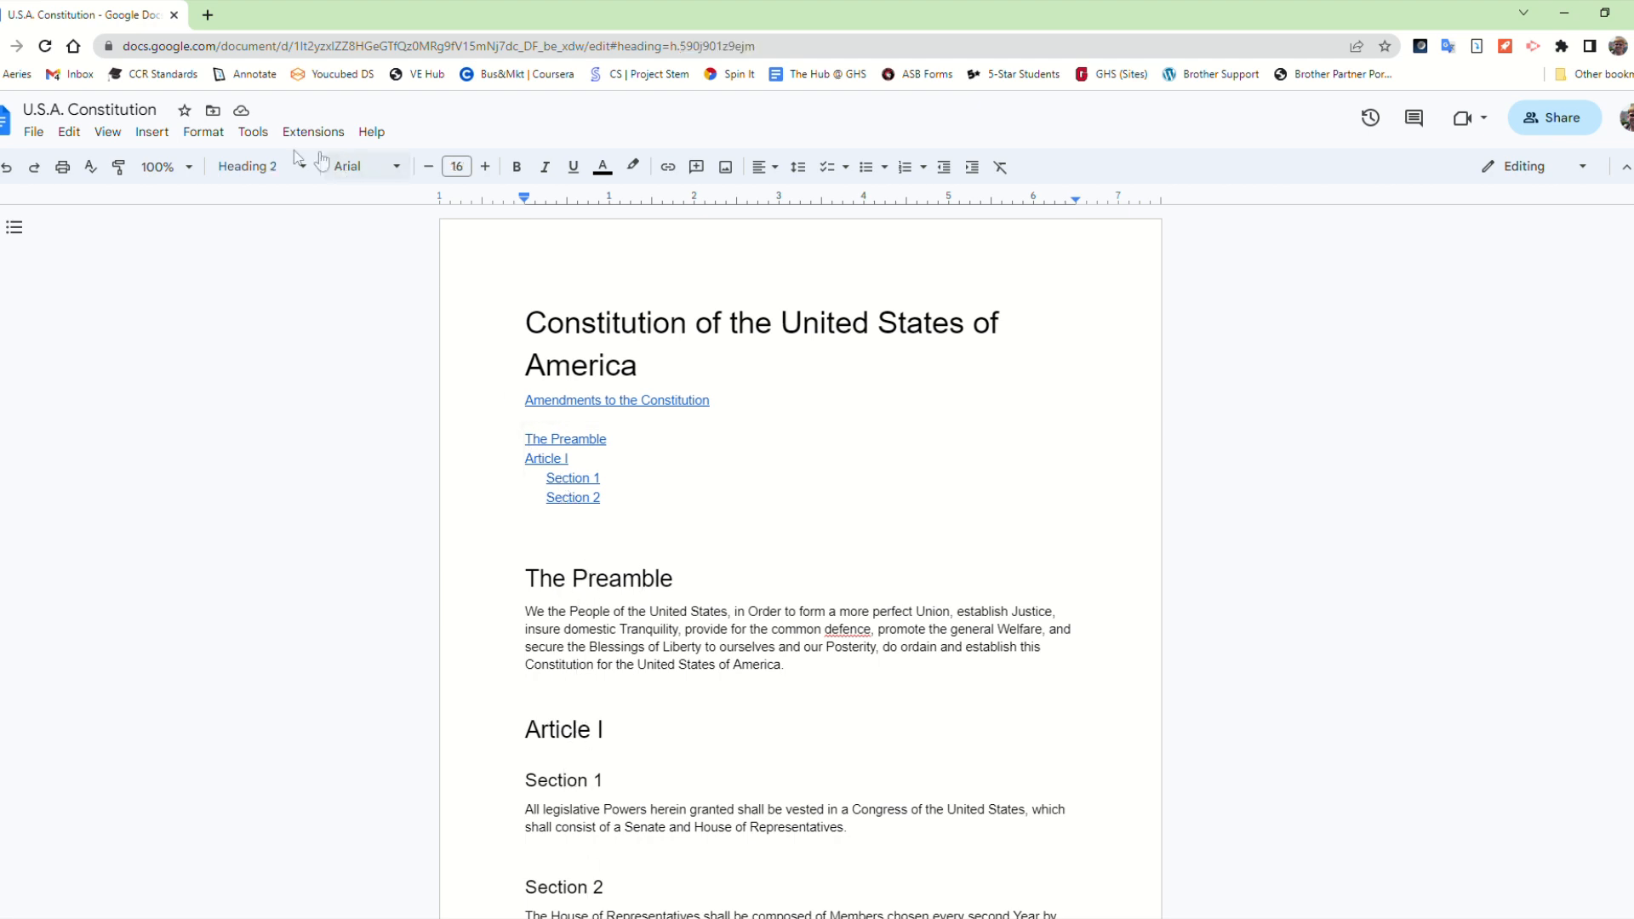
pyautogui.click(571, 730)
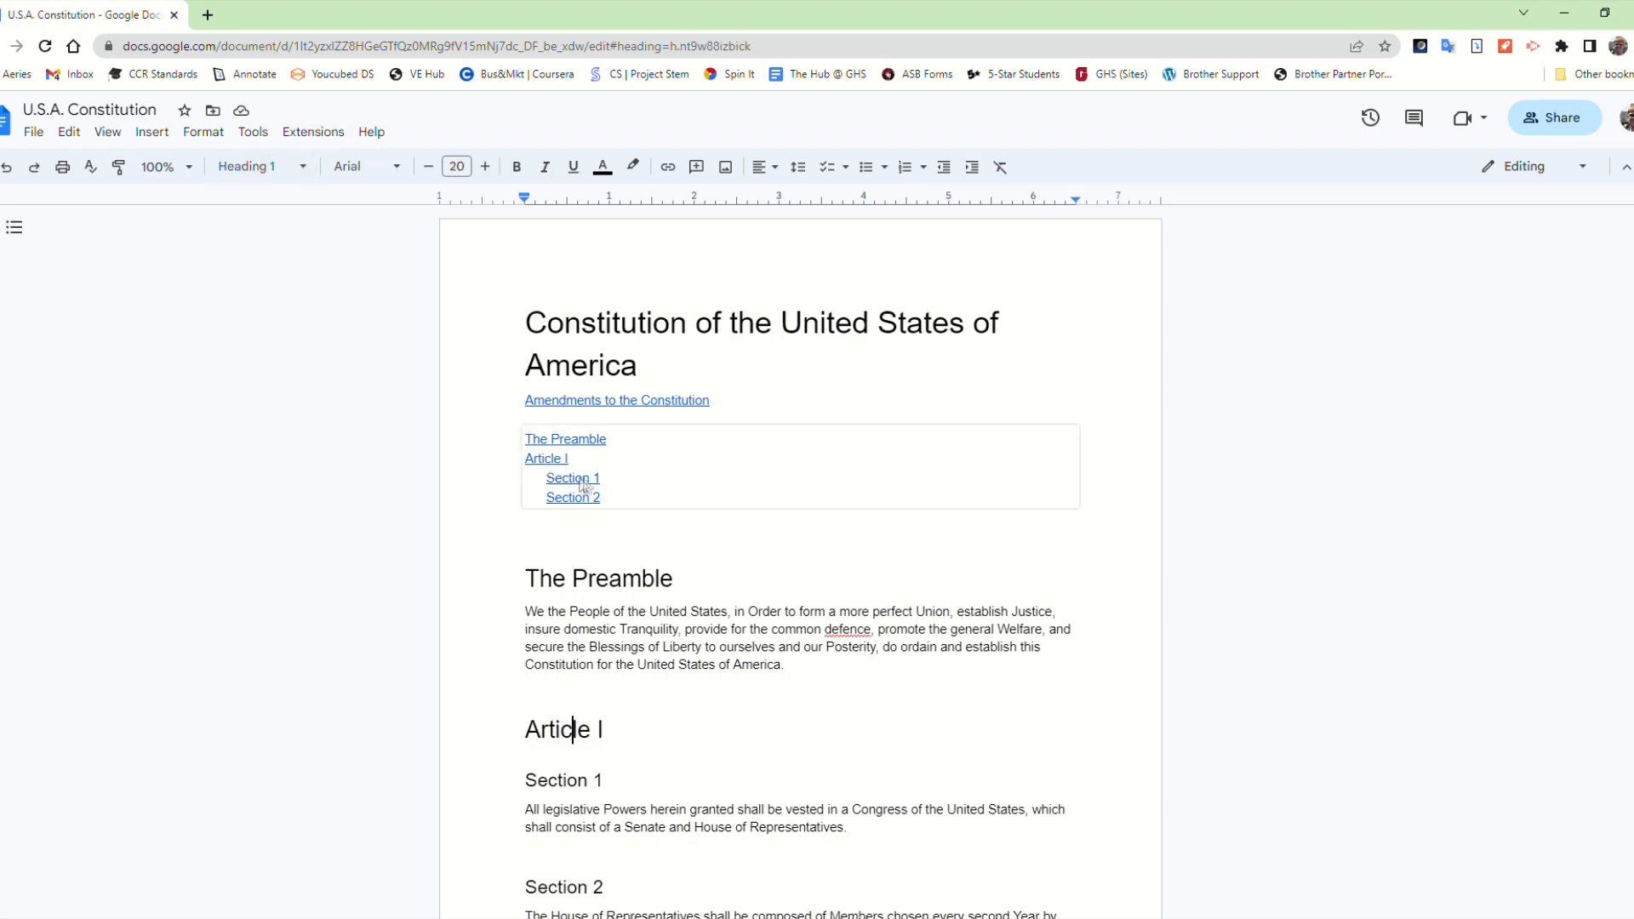
# Apply the Heading 2 style to the "Section 3" line of Article I
pyautogui.scroll(-10, 596, 508)
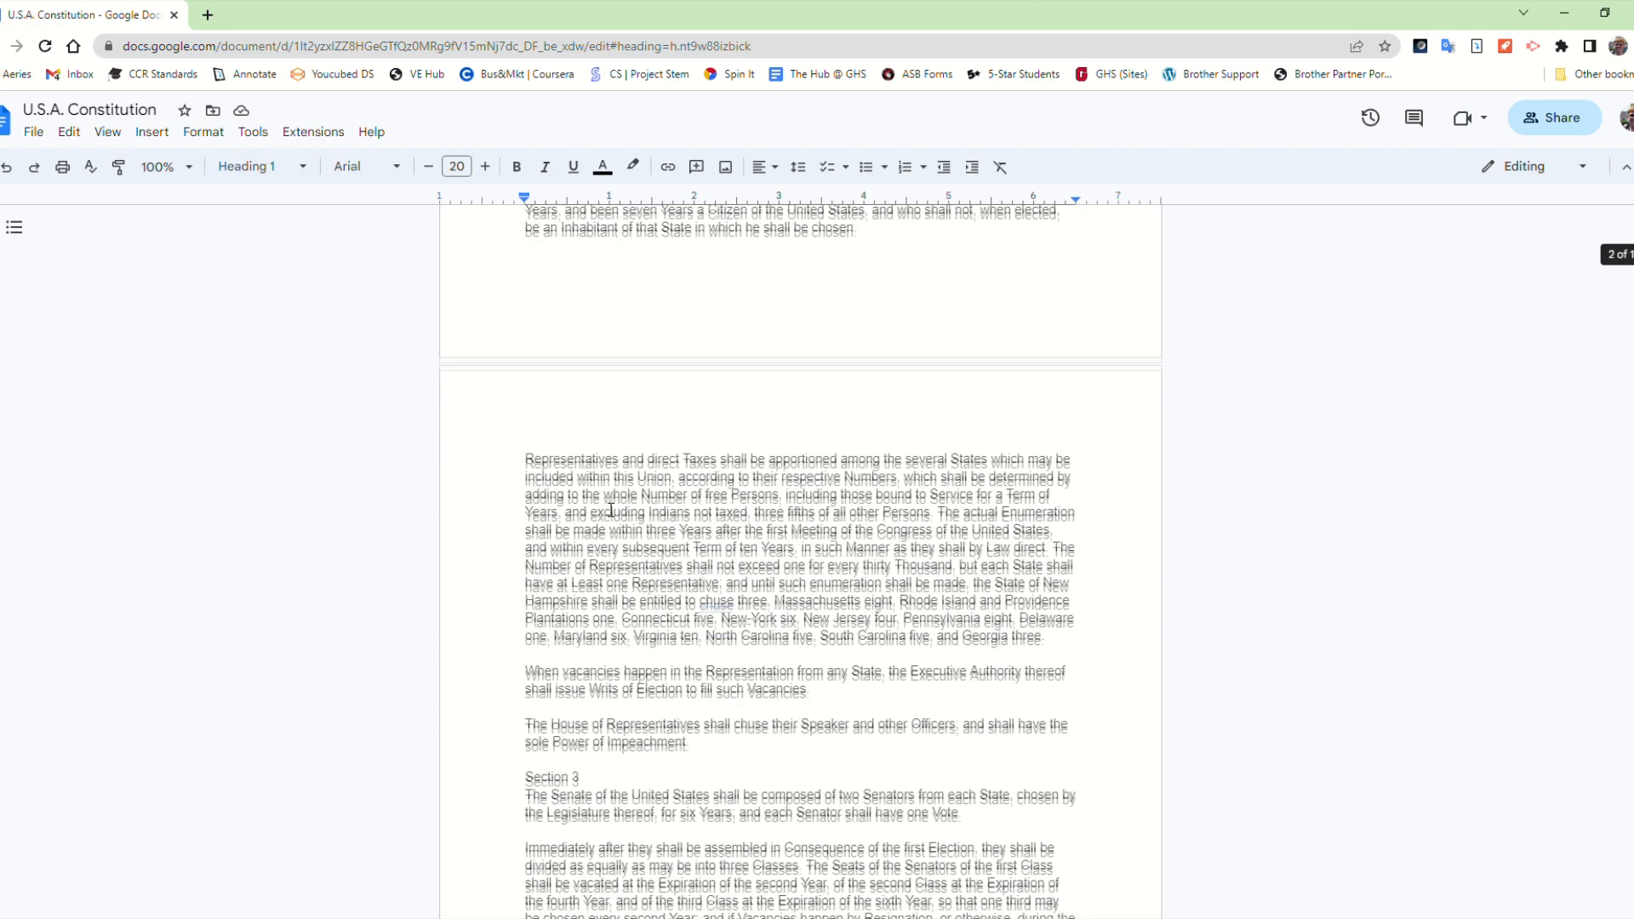
pyautogui.moveTo(525, 599); pyautogui.dragTo(488, 609)
pyautogui.click(639, 616)
pyautogui.click(255, 166)
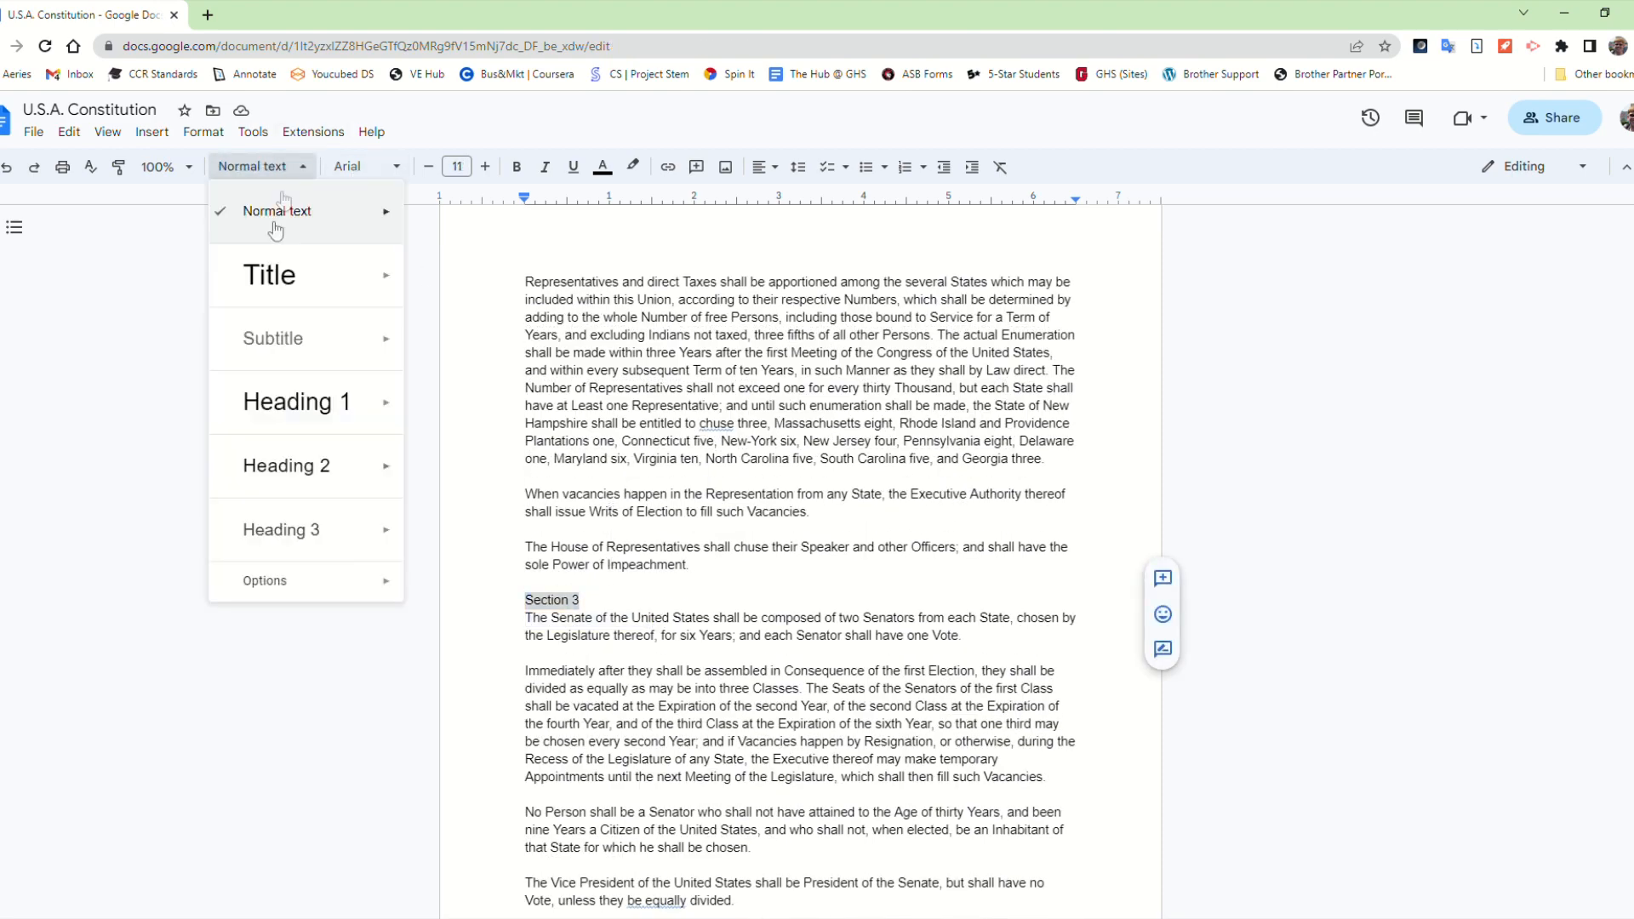
pyautogui.click(317, 474)
# Apply the Heading 3 style to the "Section 4" and "Section 5" lines of Article I
pyautogui.scroll(-8, 591, 619)
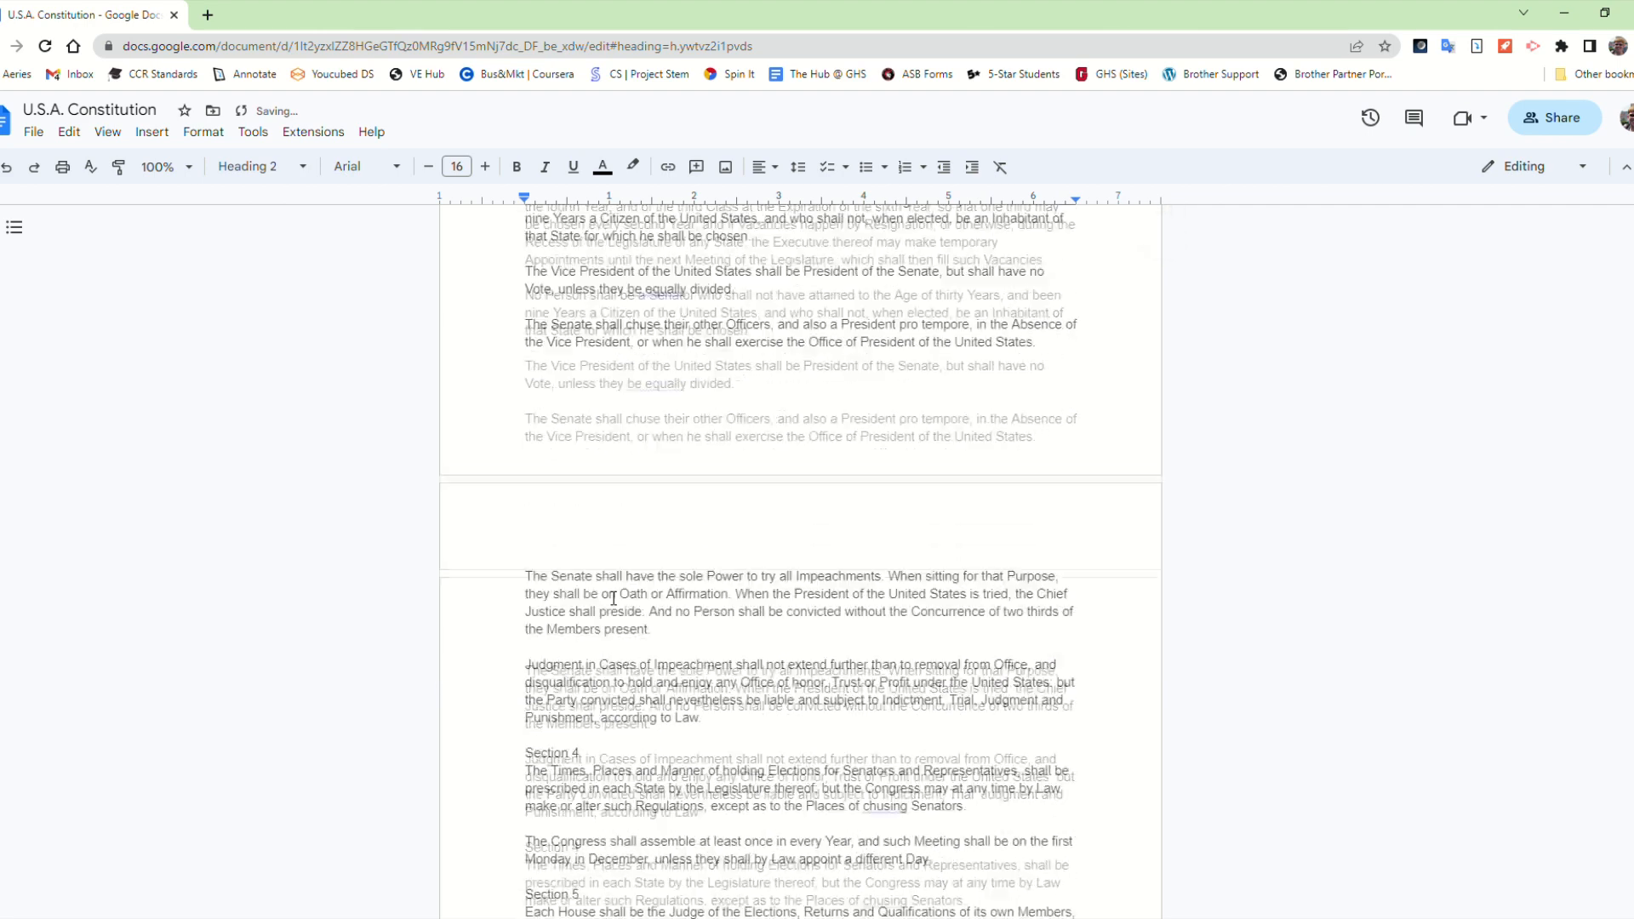
pyautogui.moveTo(582, 607); pyautogui.dragTo(524, 607)
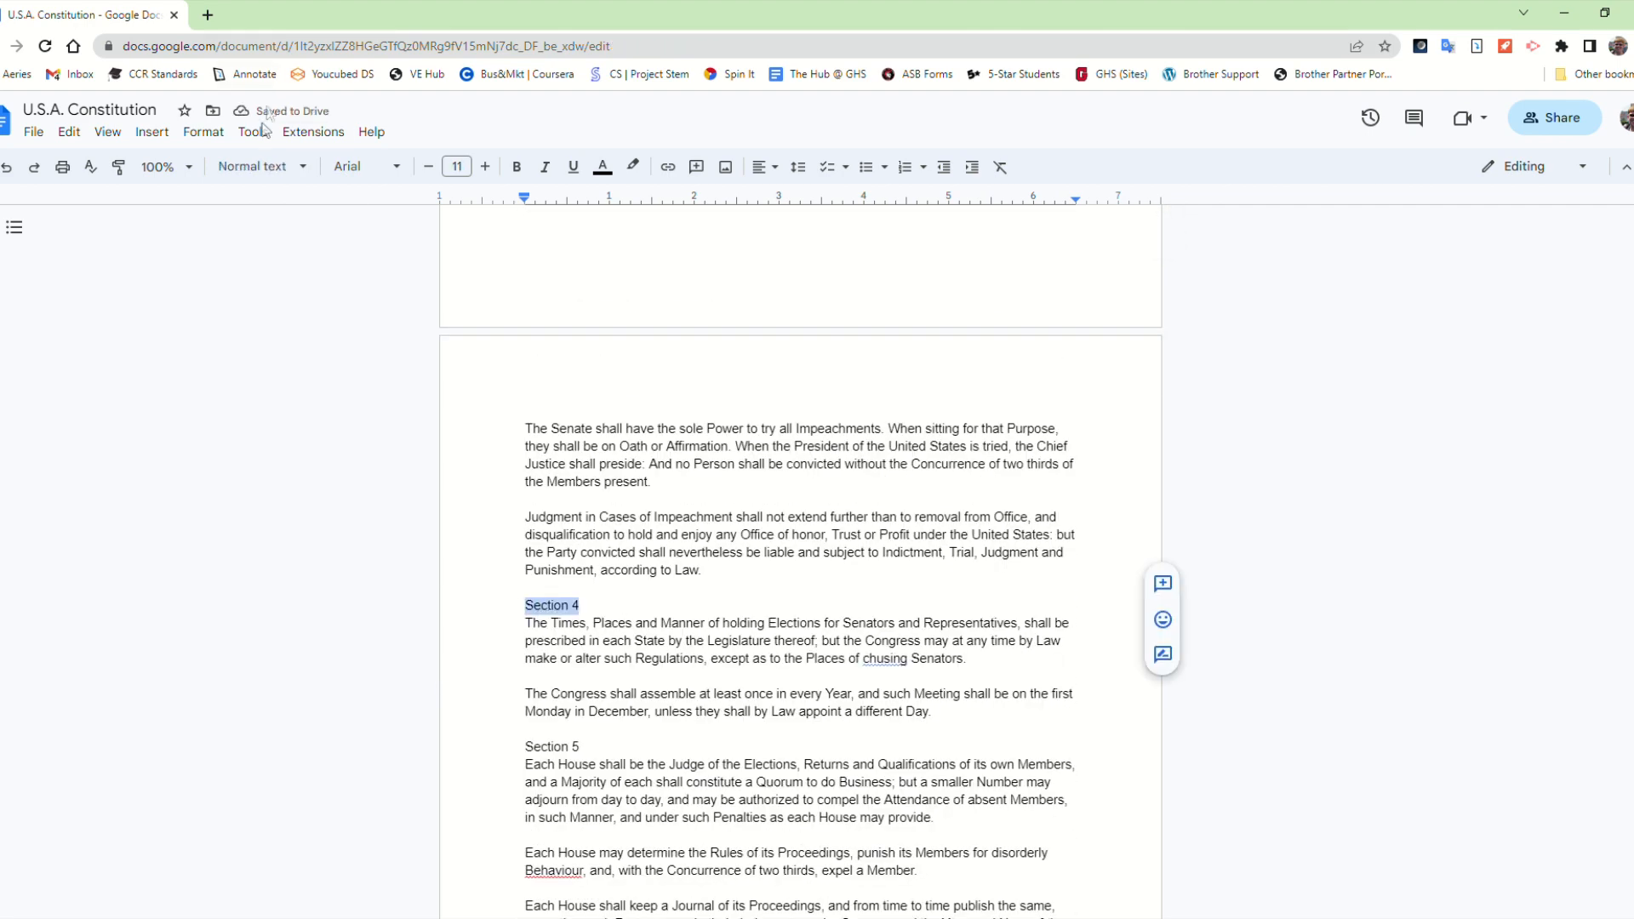
pyautogui.click(255, 166)
pyautogui.moveTo(332, 522)
pyautogui.click(485, 516)
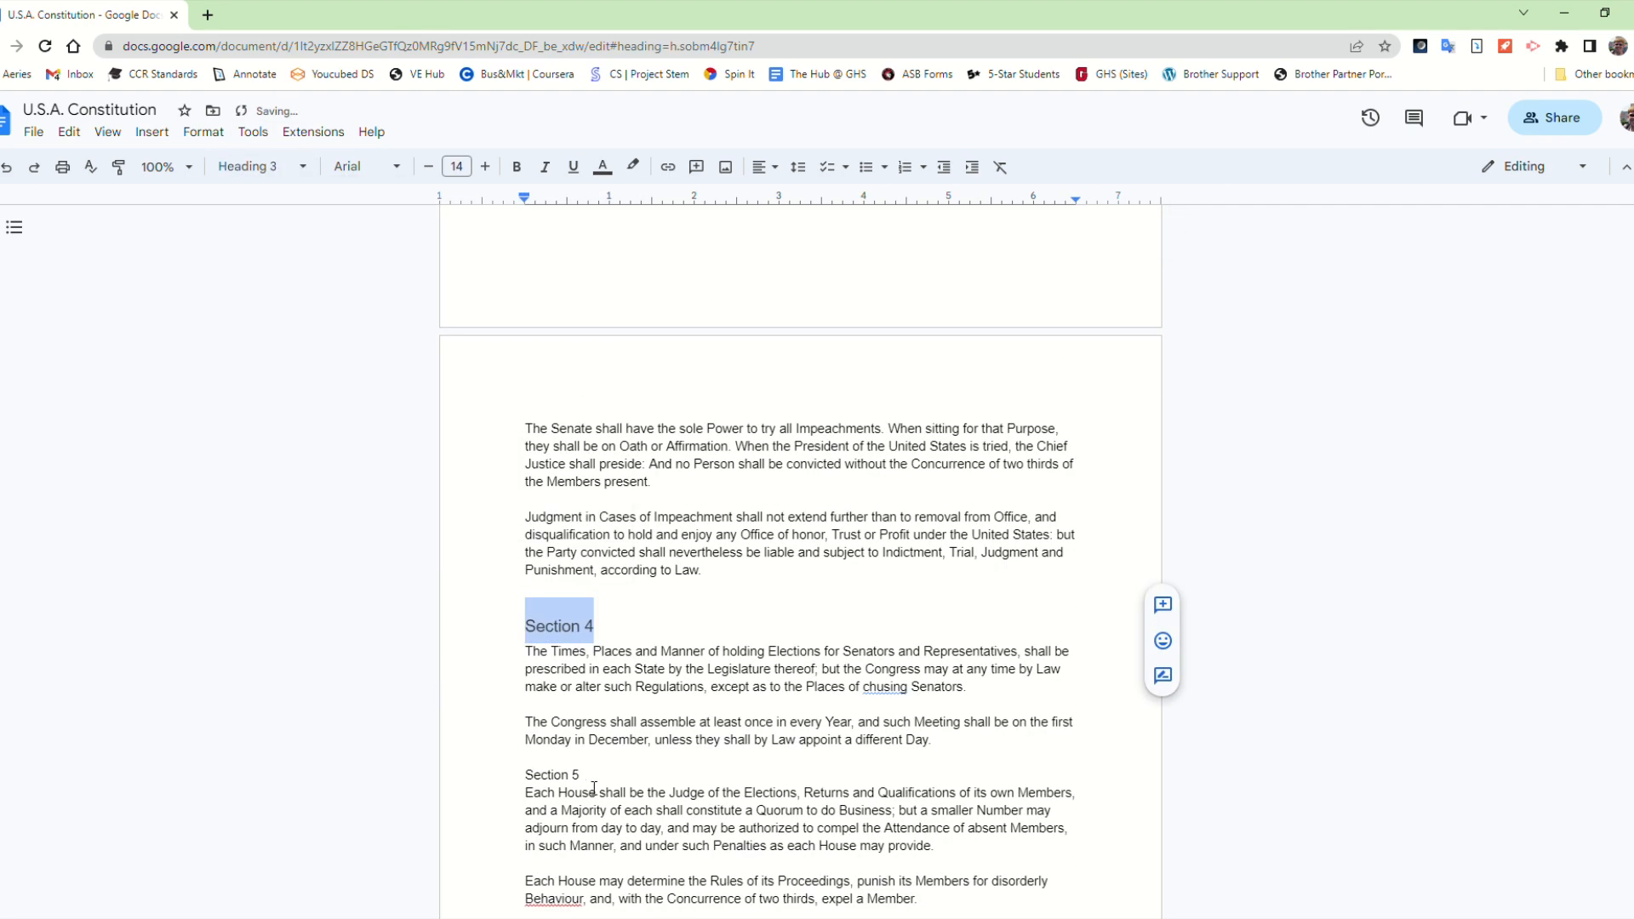
pyautogui.moveTo(594, 784); pyautogui.dragTo(500, 781)
# Apply the Heading 4 style to the "Section 6" line of Article I
pyautogui.click(245, 168)
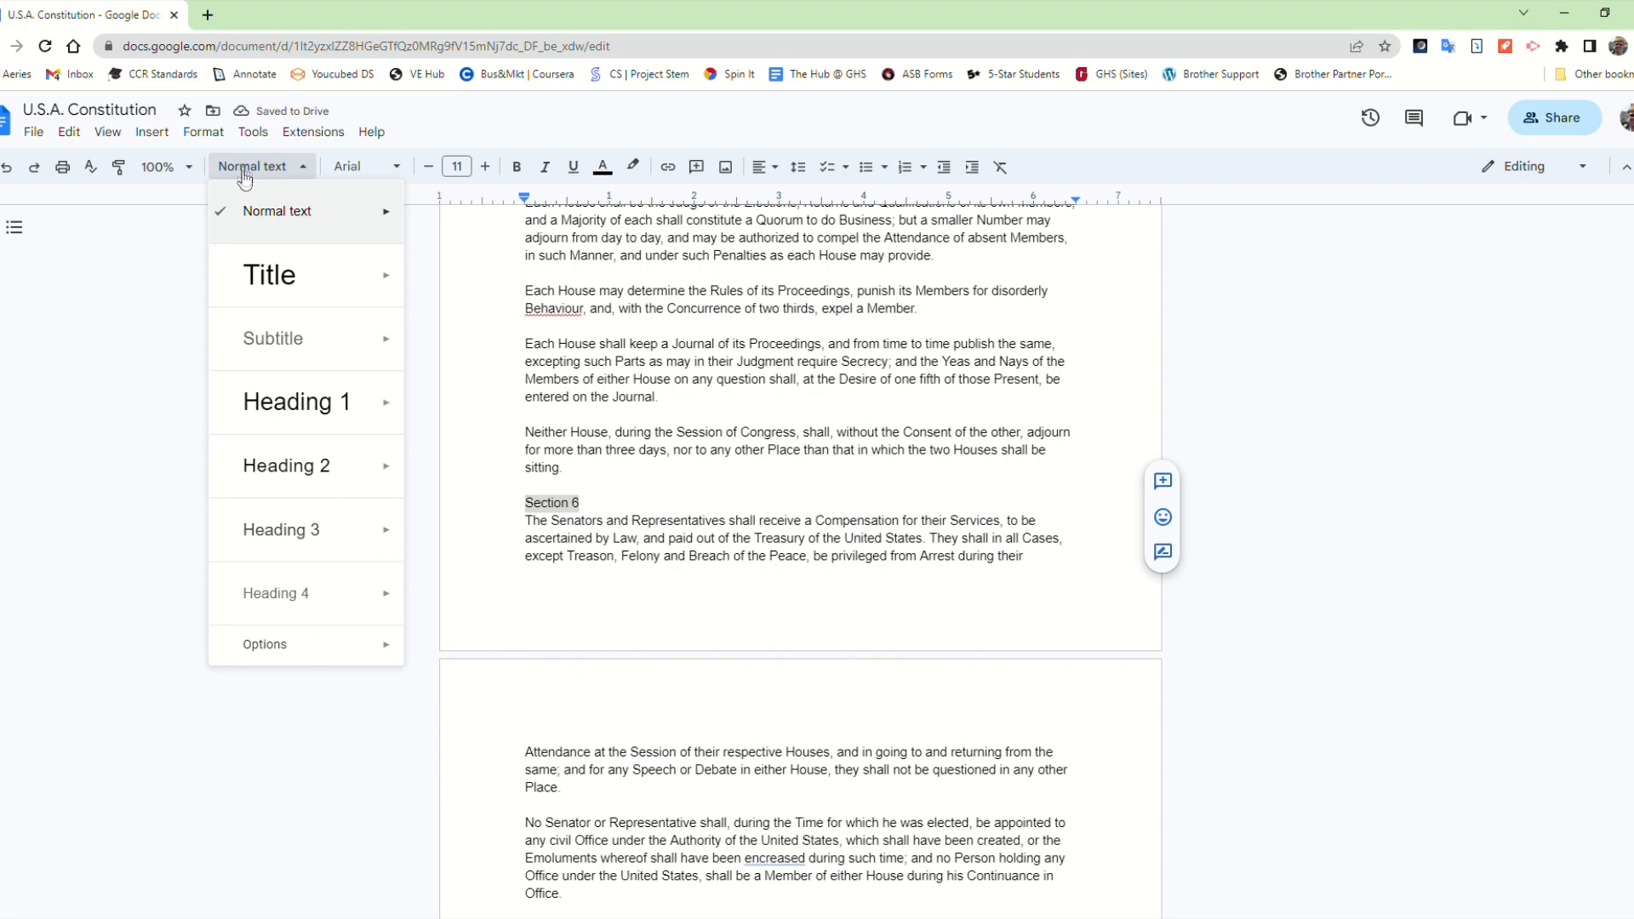
pyautogui.moveTo(330, 587)
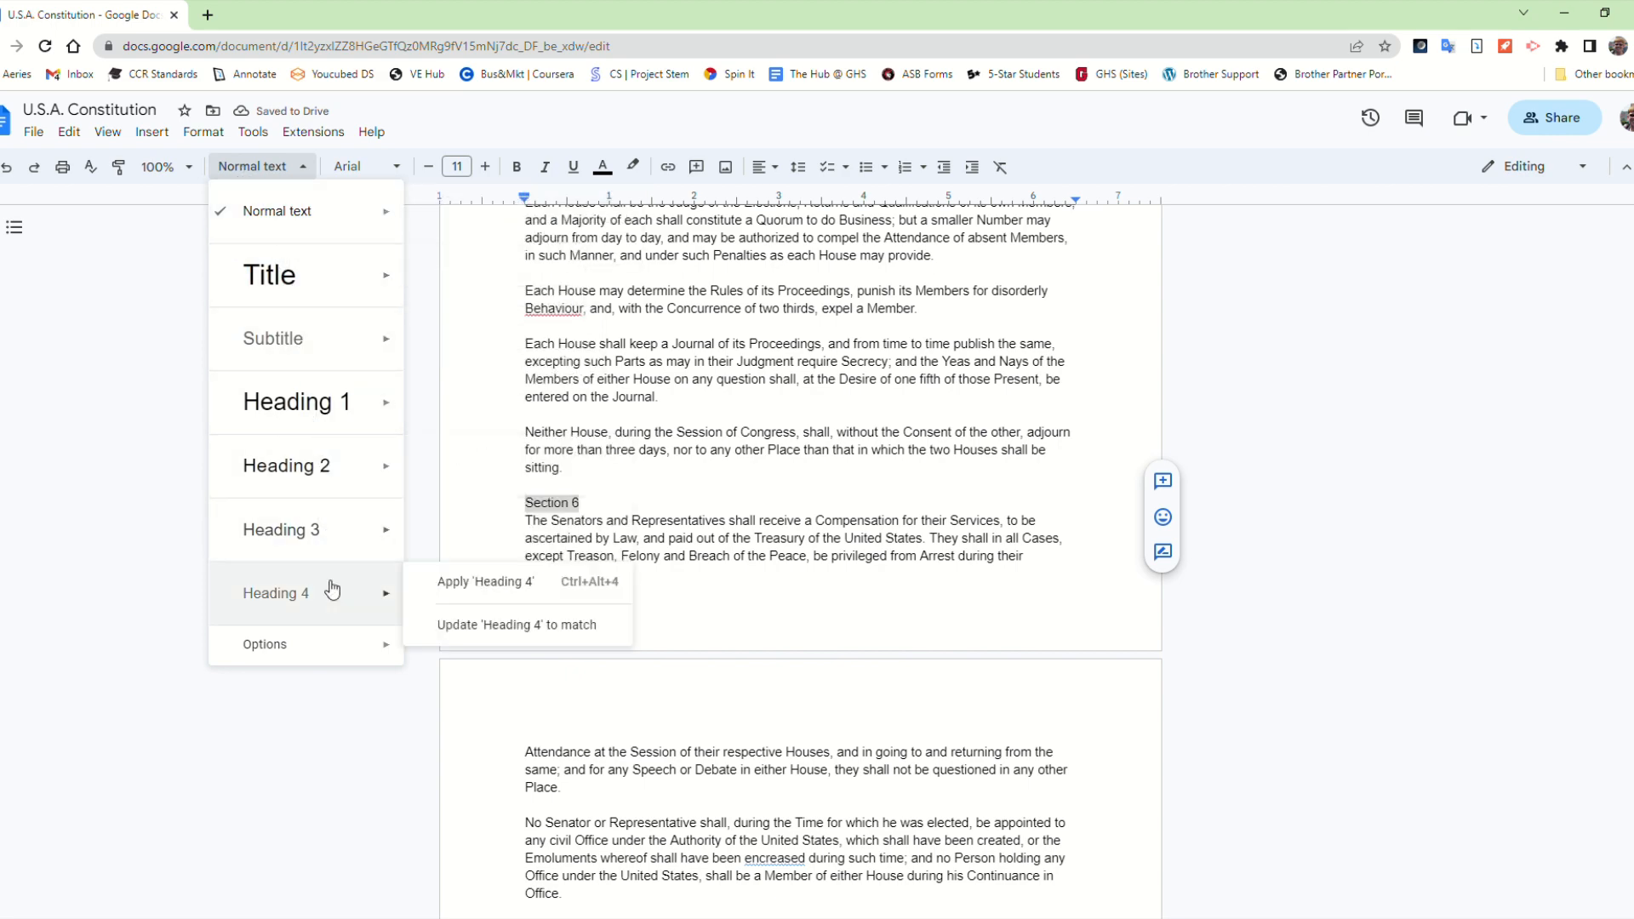
pyautogui.click(485, 581)
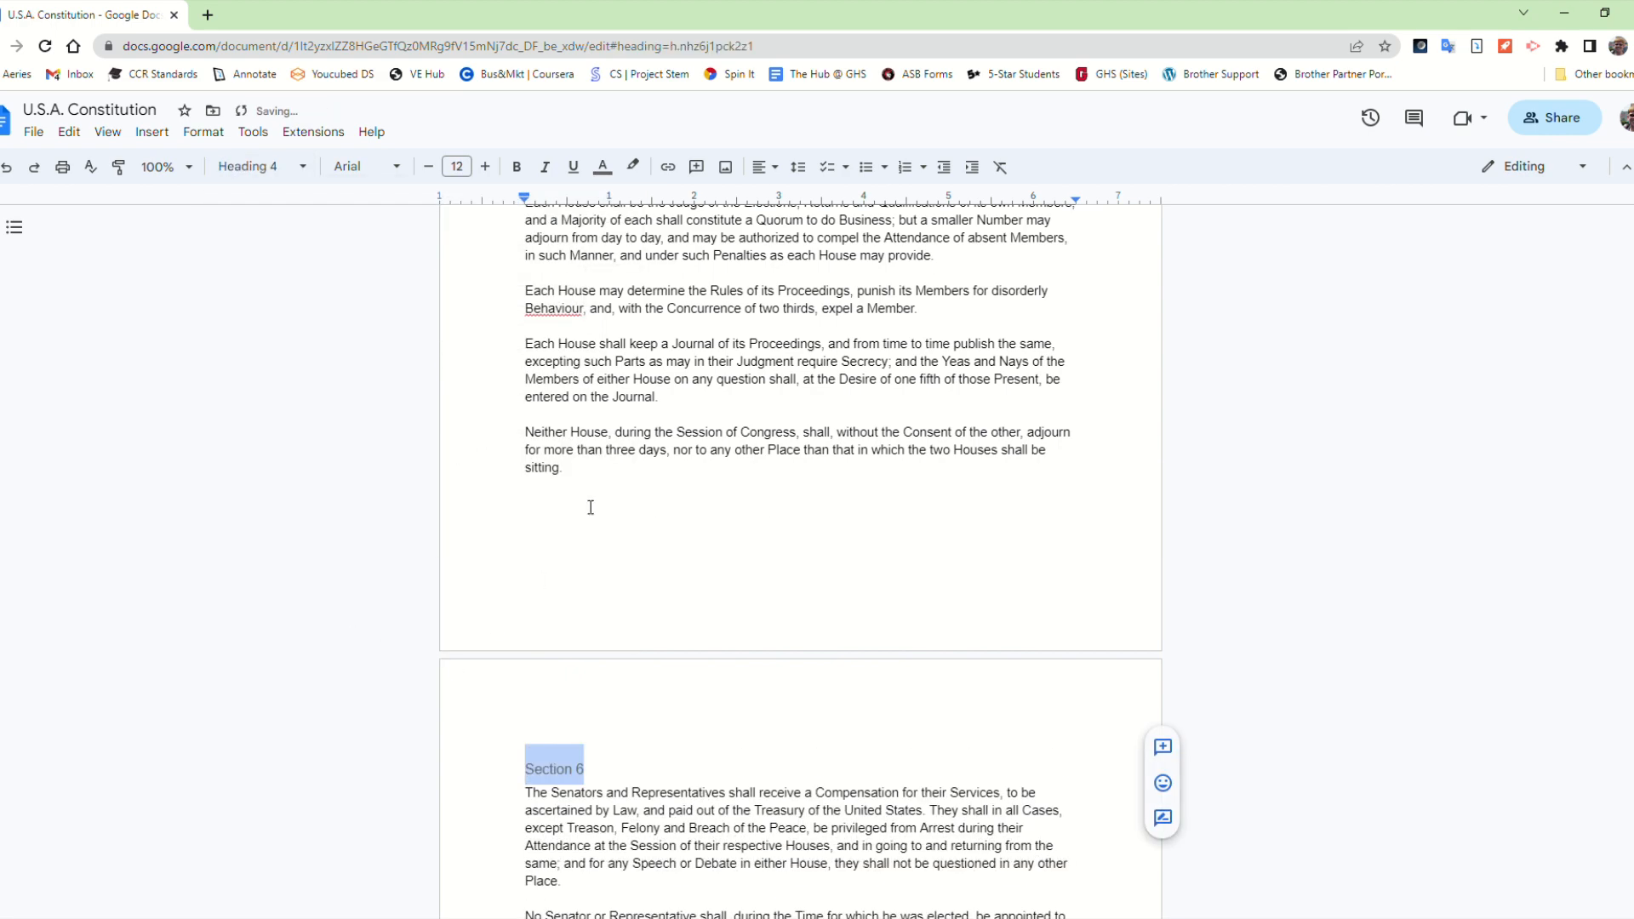
# Apply the Heading 1 style to the "Article II" line
pyautogui.scroll(-20, 591, 507)
pyautogui.moveTo(496, 328); pyautogui.dragTo(587, 328)
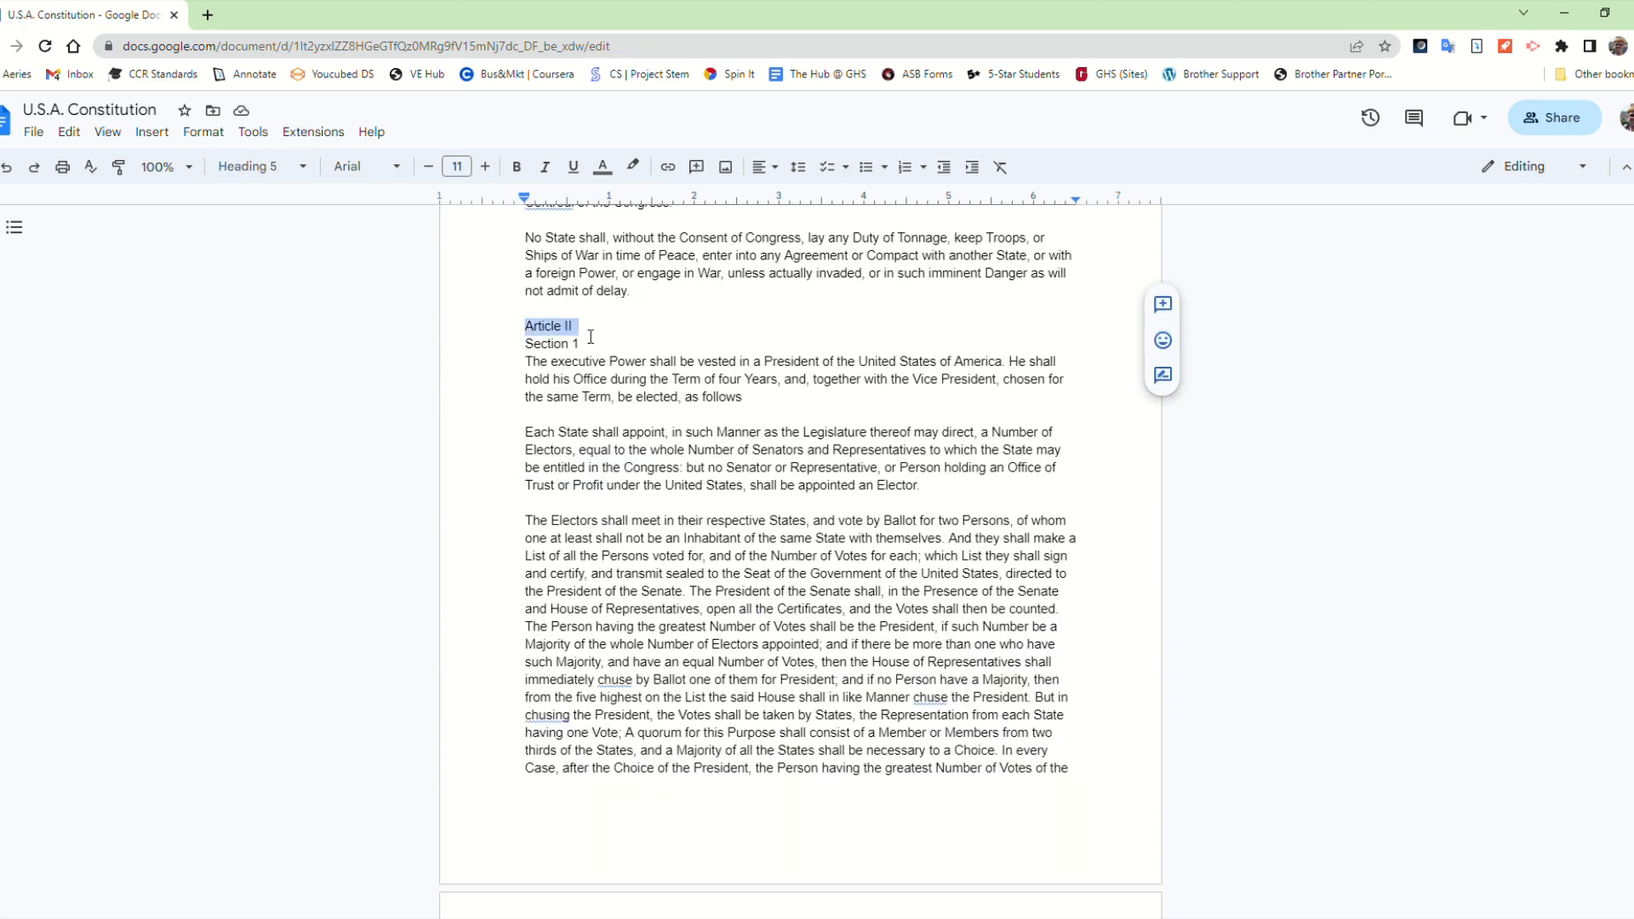
pyautogui.click(227, 168)
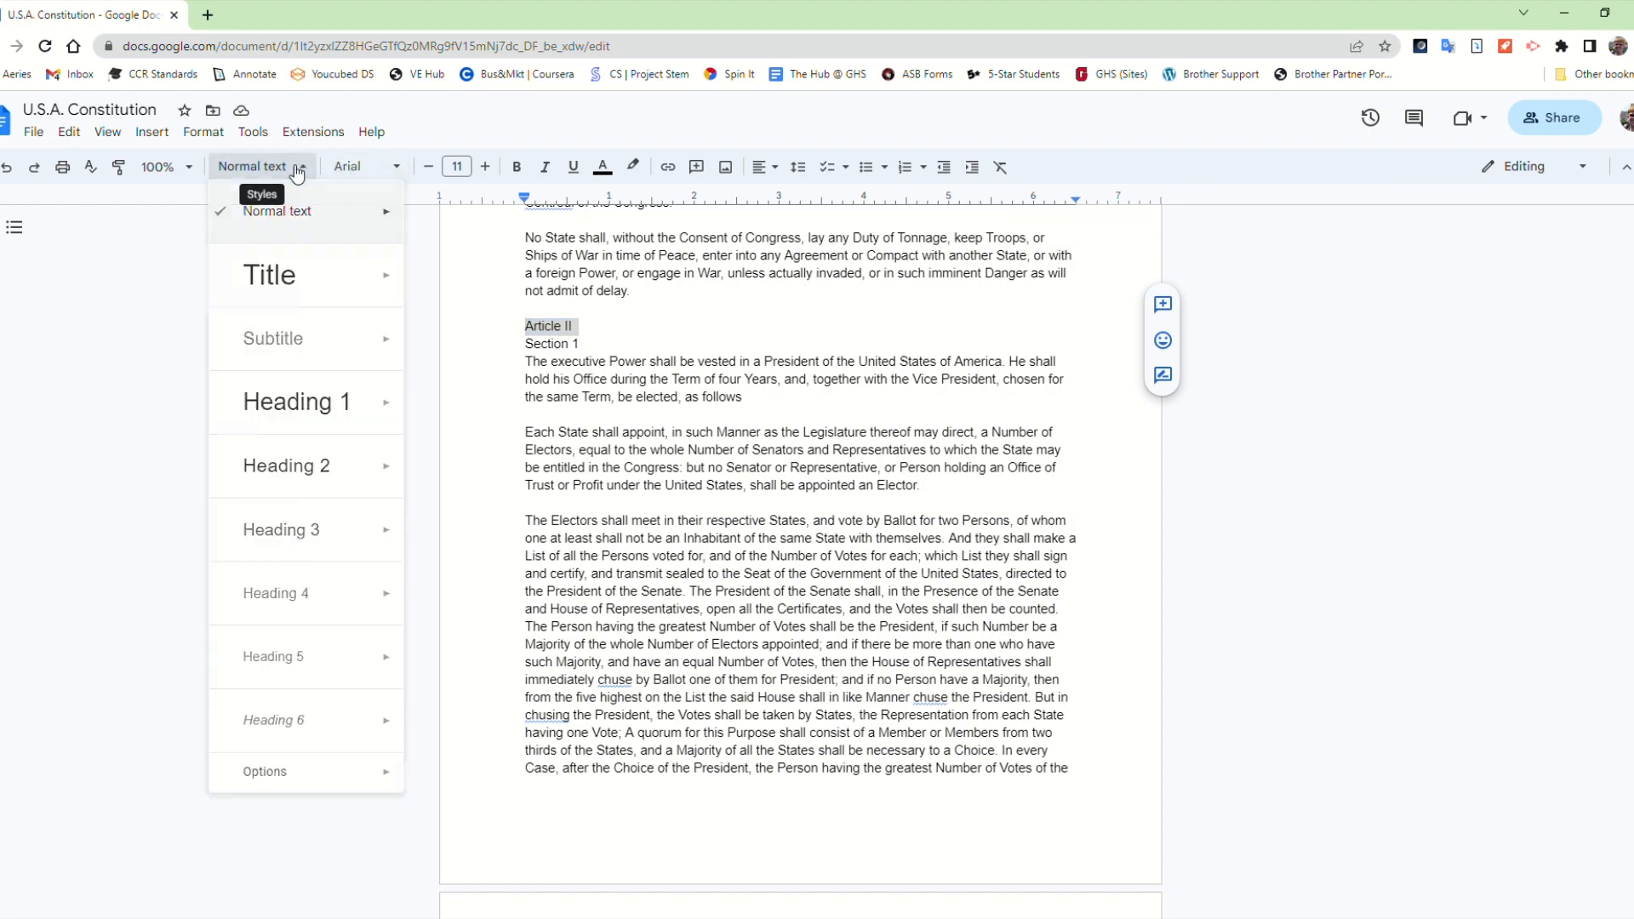
pyautogui.click(323, 420)
# Apply the Heading 1 style to the "Article IV" line
pyautogui.scroll(-20, 598, 366)
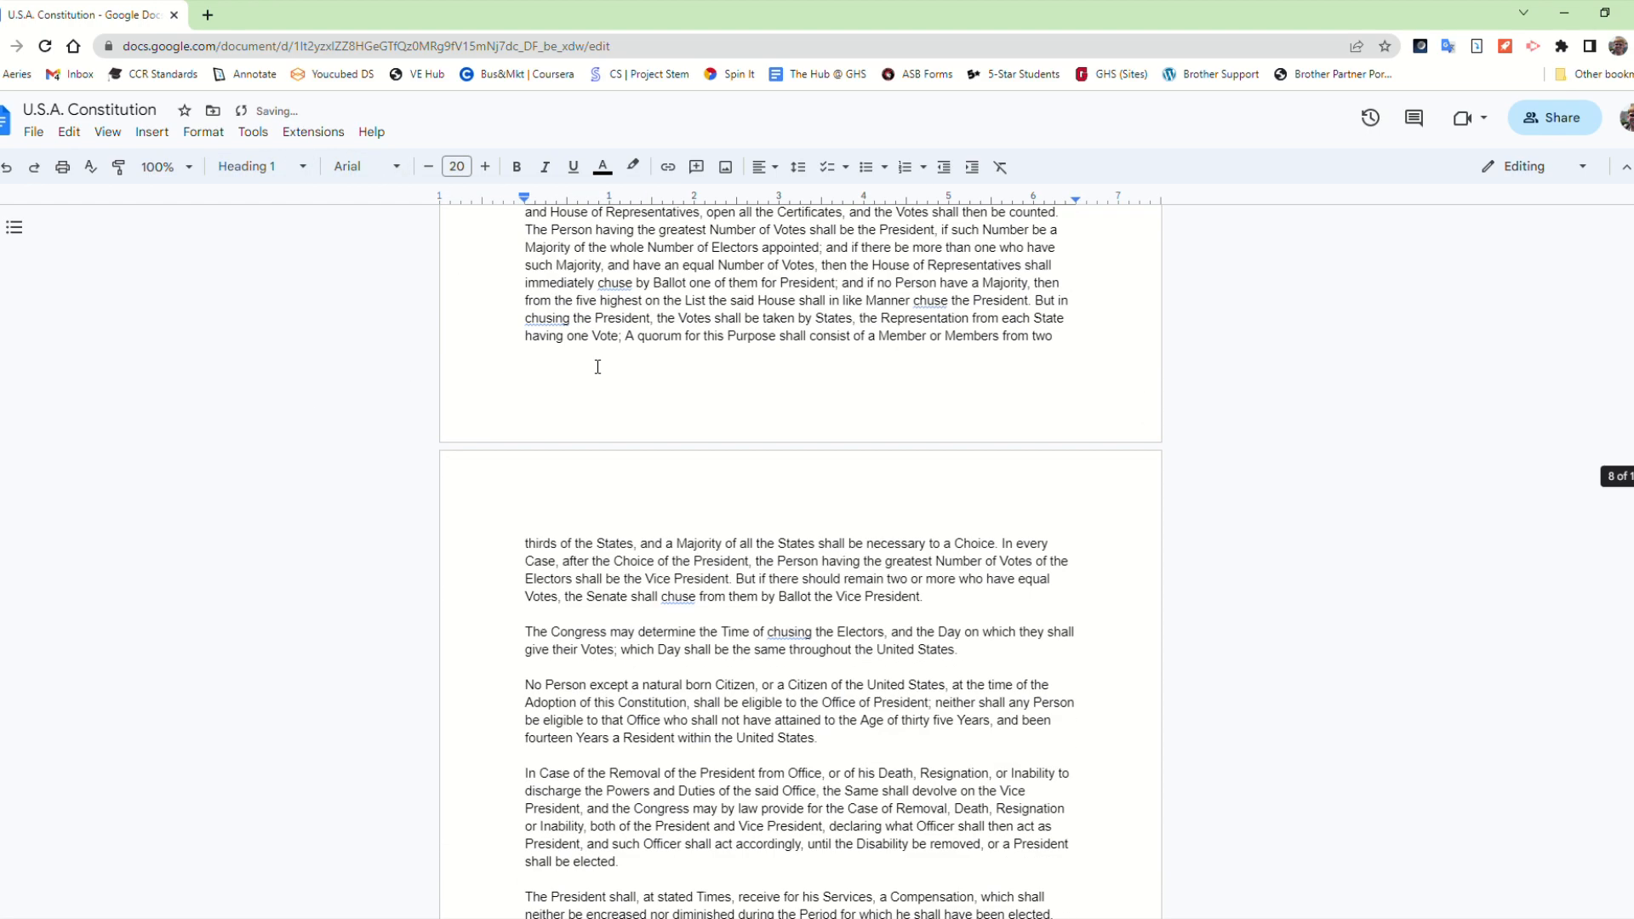
pyautogui.scroll(-5, 590, 364)
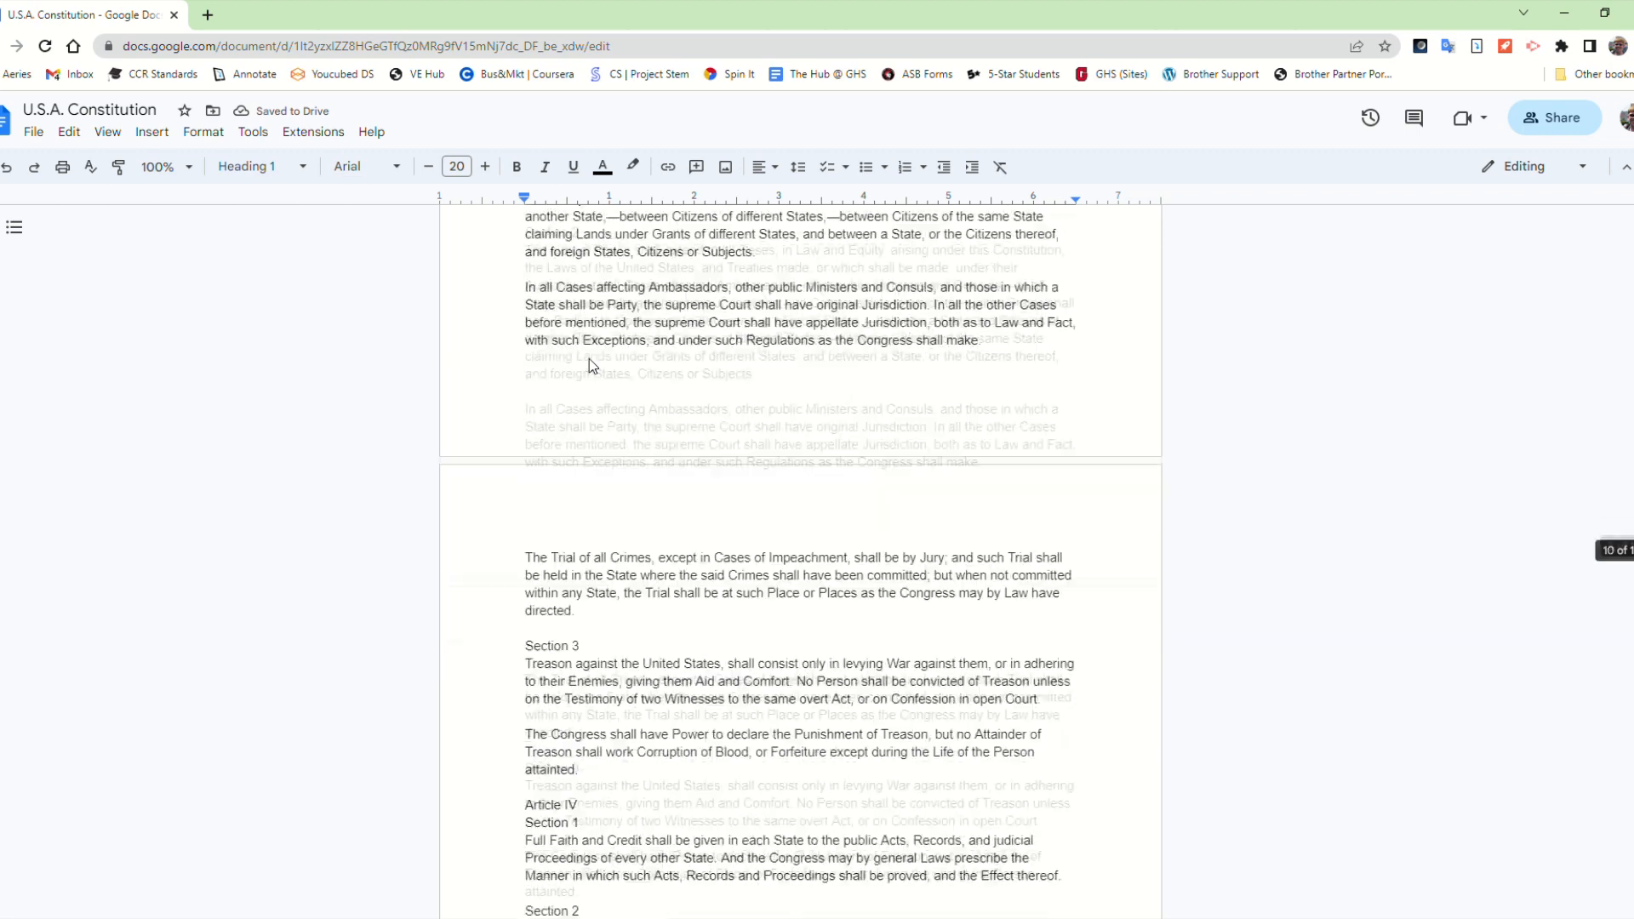
pyautogui.moveTo(525, 557); pyautogui.dragTo(581, 555)
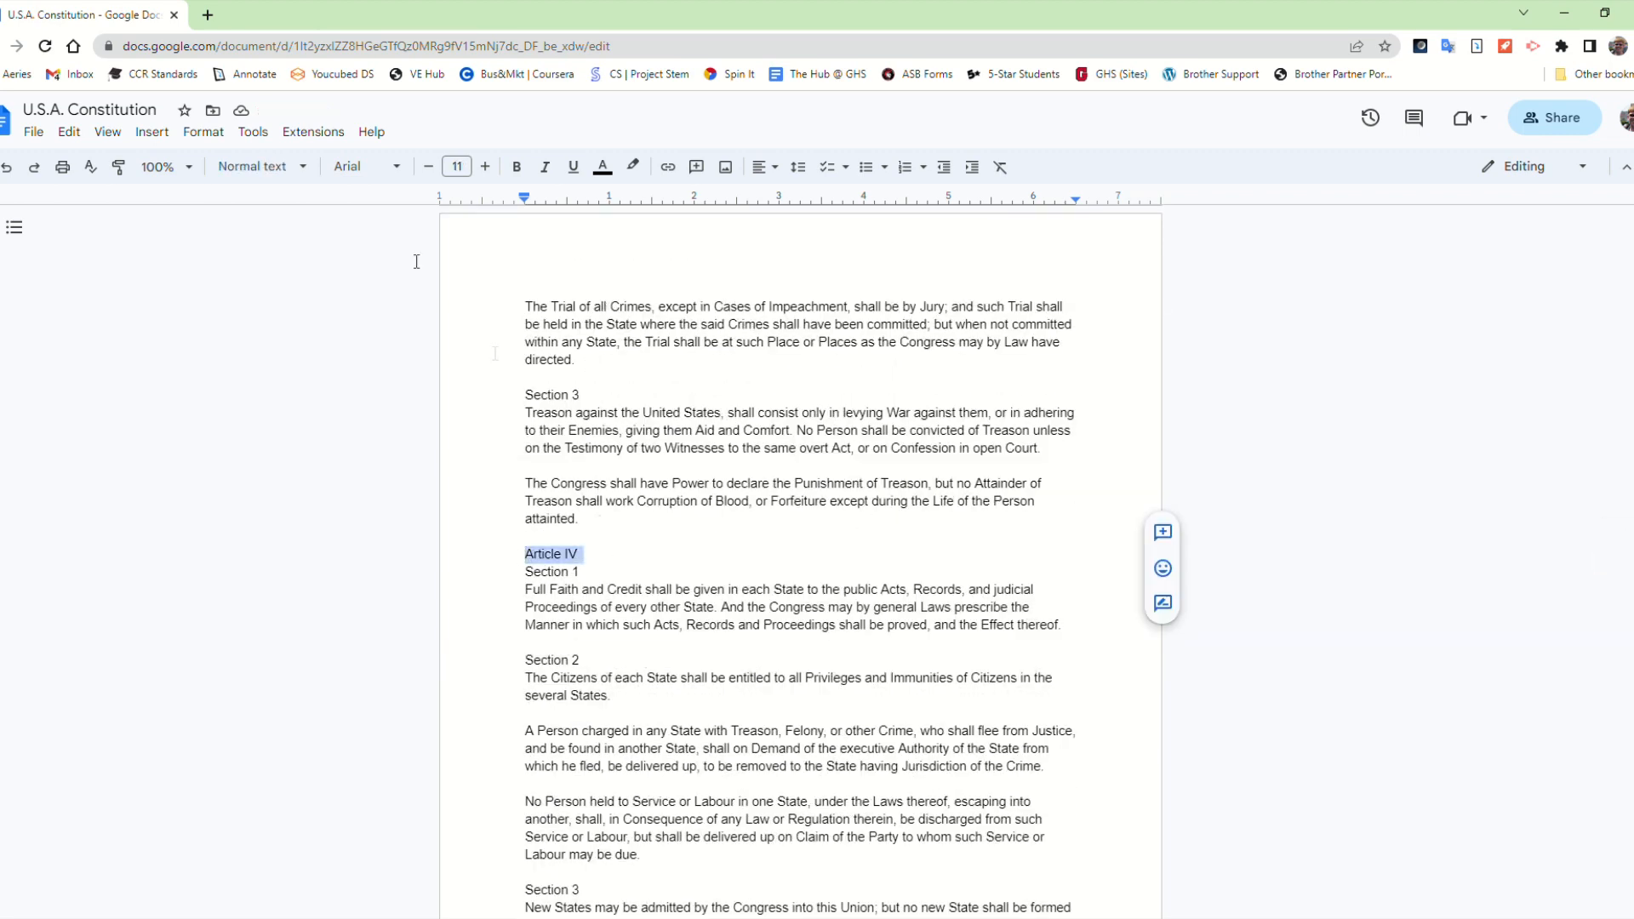
pyautogui.click(289, 167)
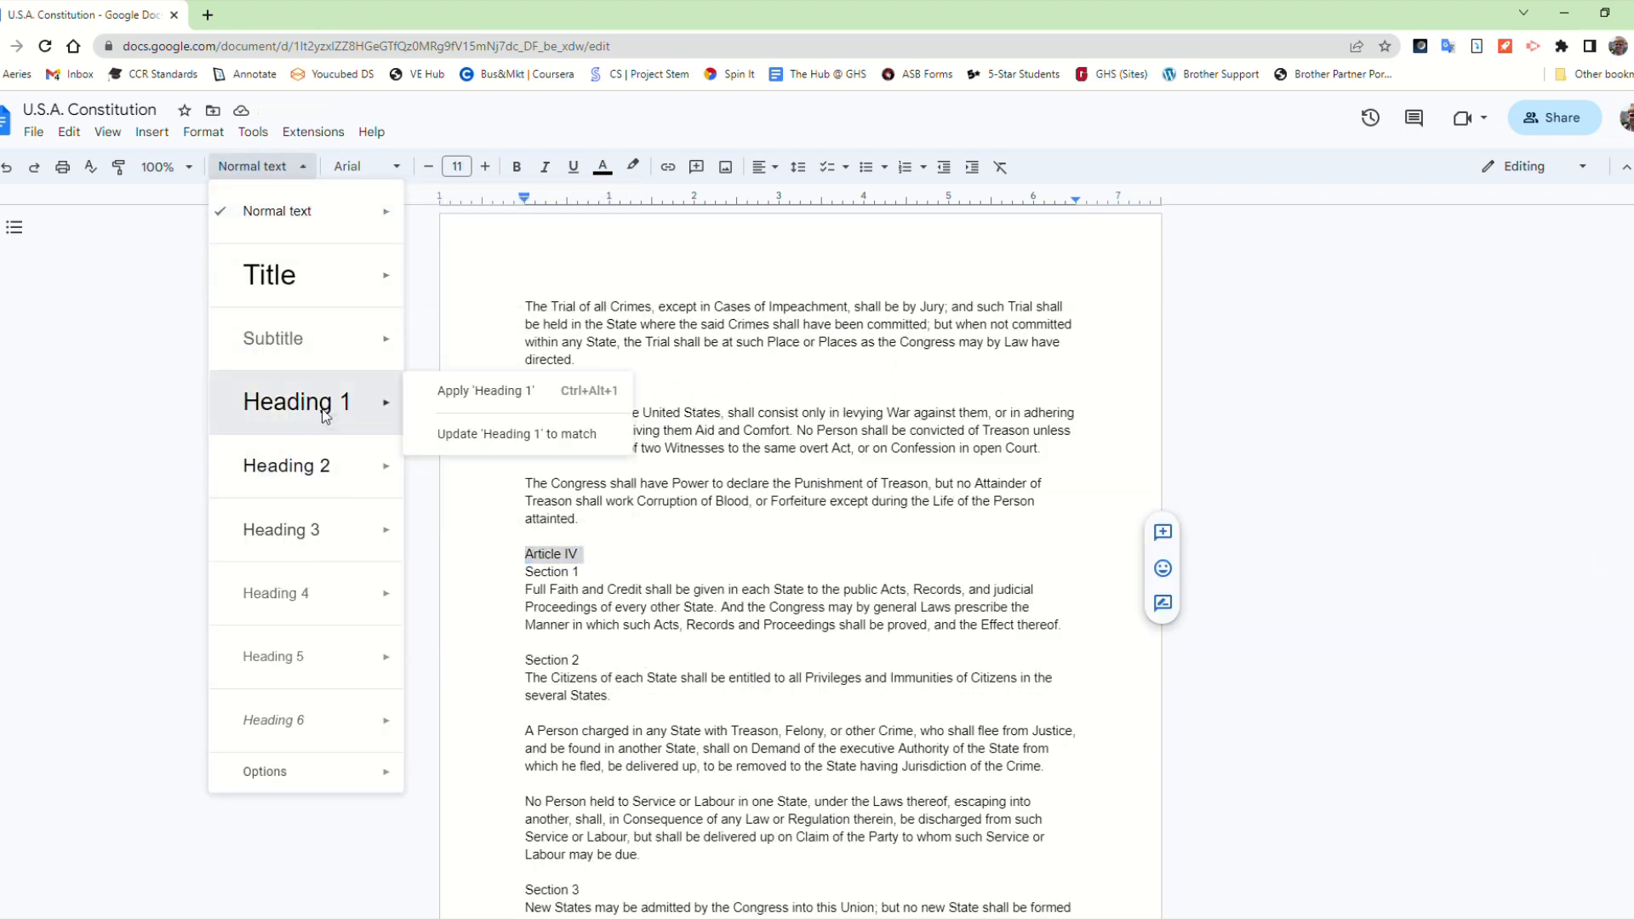
pyautogui.click(330, 417)
pyautogui.click(574, 586)
# Return to the document's beginning and refresh the table of contents to include the newly styled headings
pyautogui.scroll(15, 758, 742)
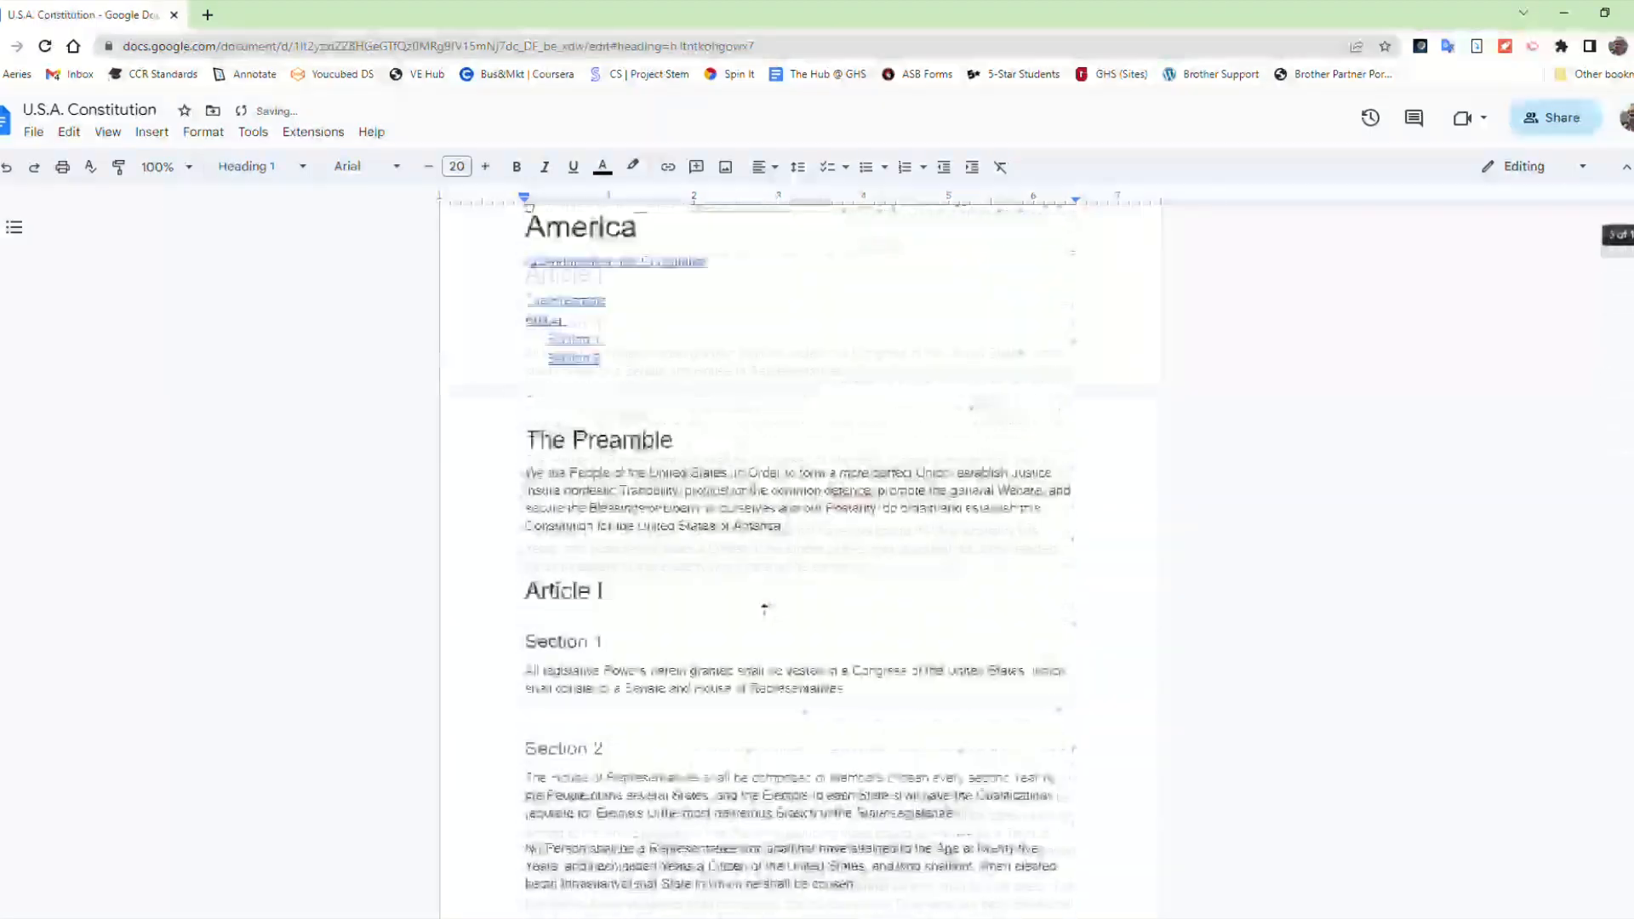
pyautogui.click(559, 425)
pyautogui.click(660, 456)
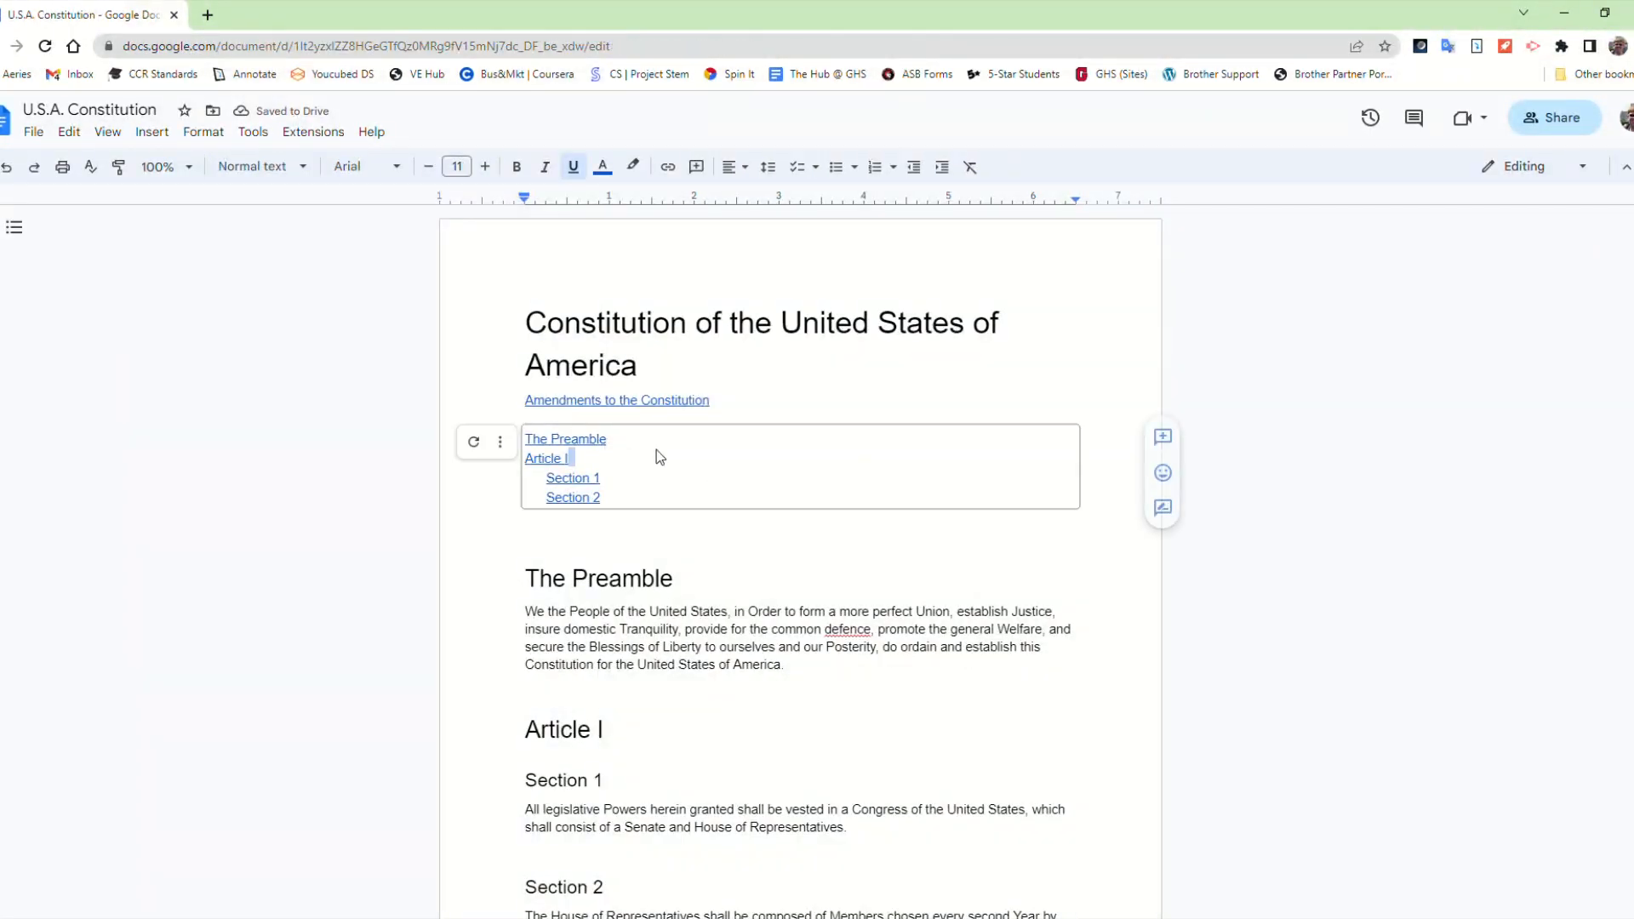
pyautogui.click(474, 443)
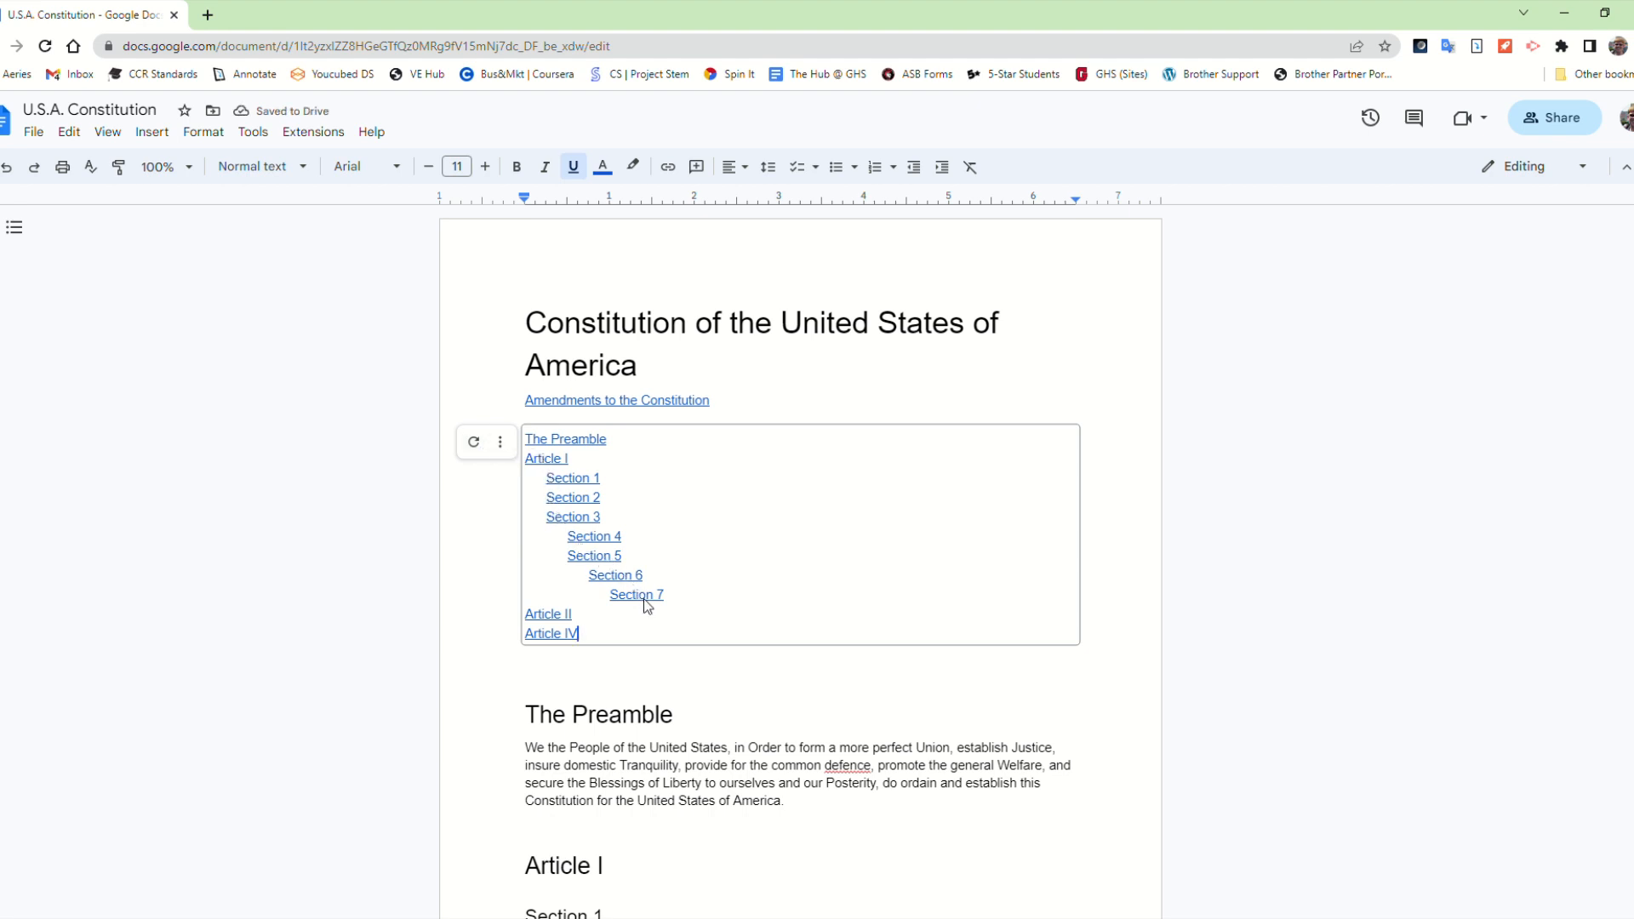
pyautogui.click(255, 166)
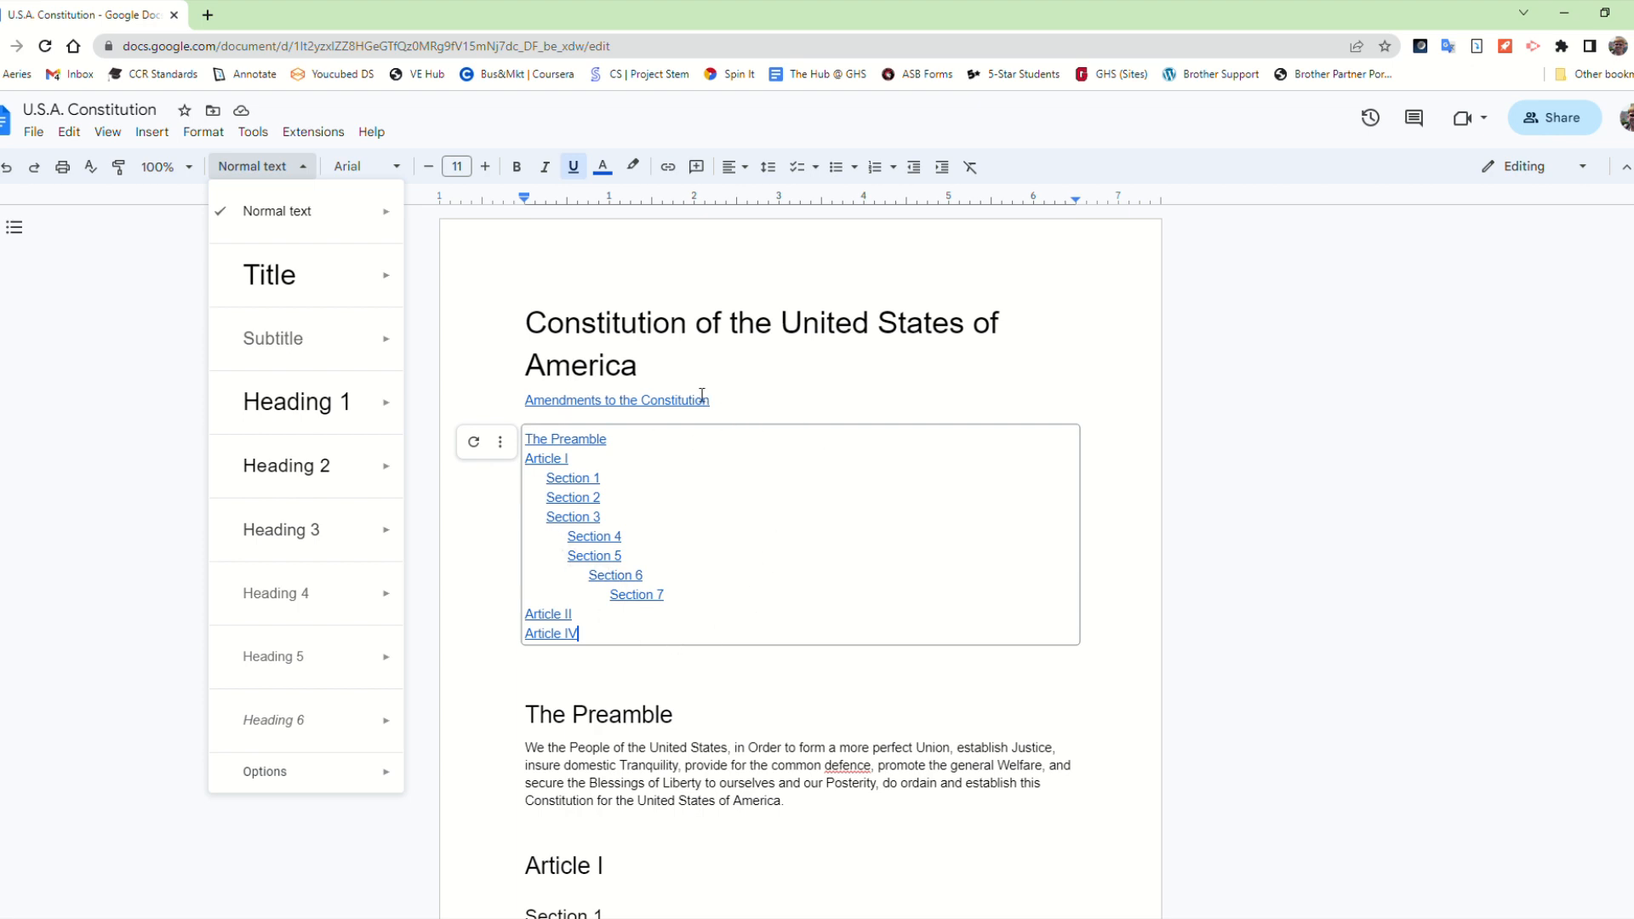
pyautogui.click(474, 443)
# Open the paragraph style choices for "The Preamble" heading
pyautogui.click(545, 714)
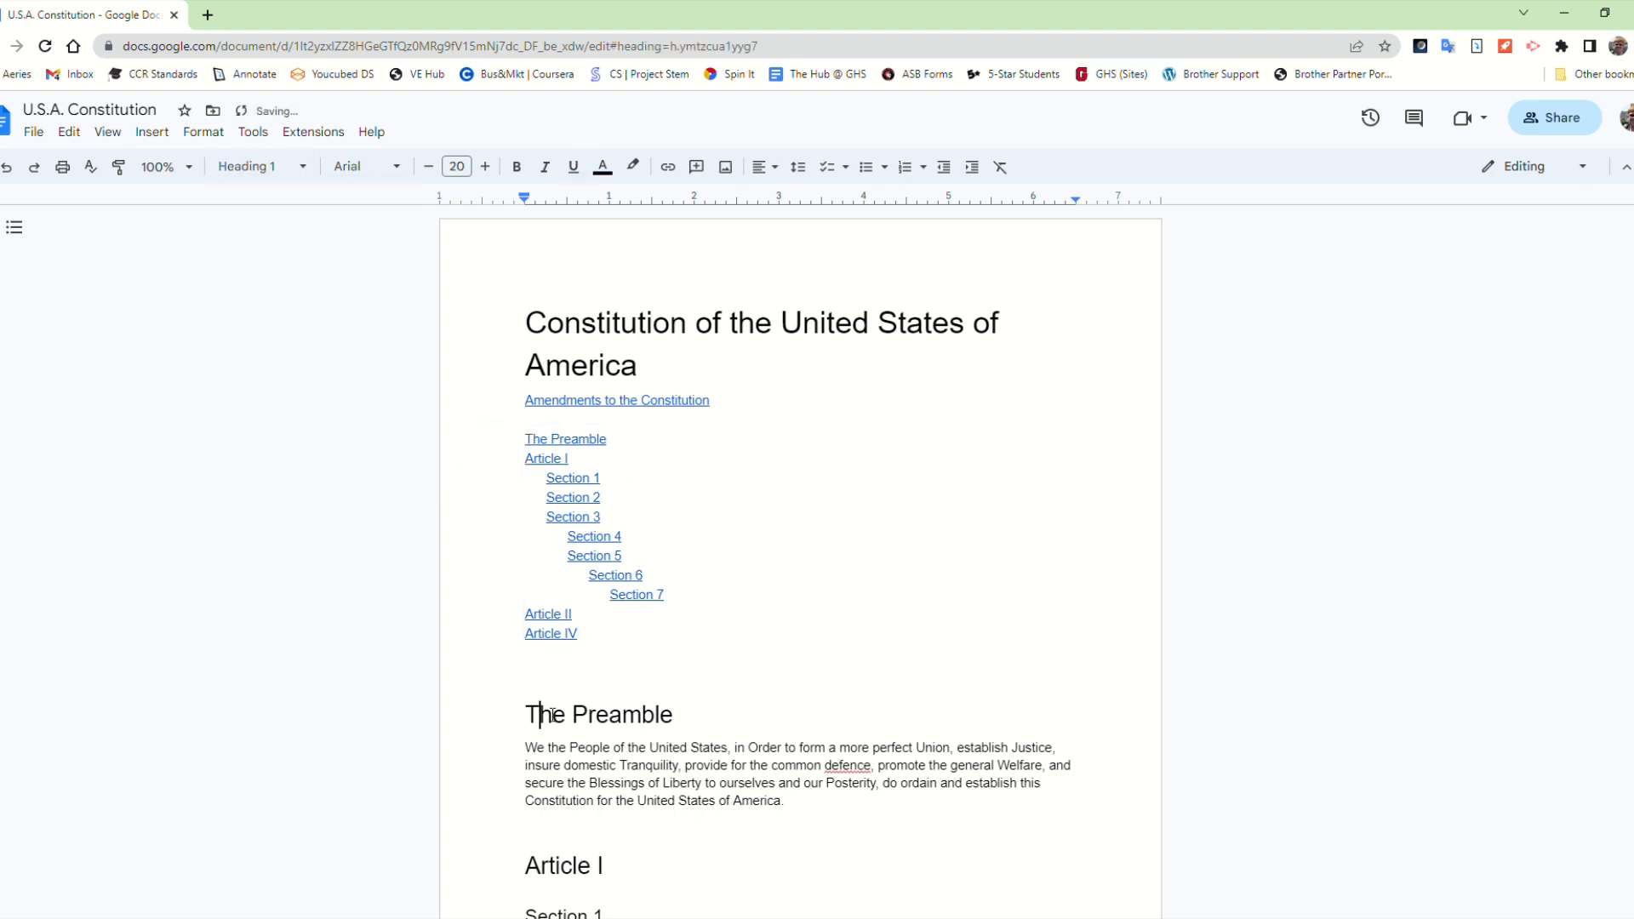
pyautogui.click(277, 169)
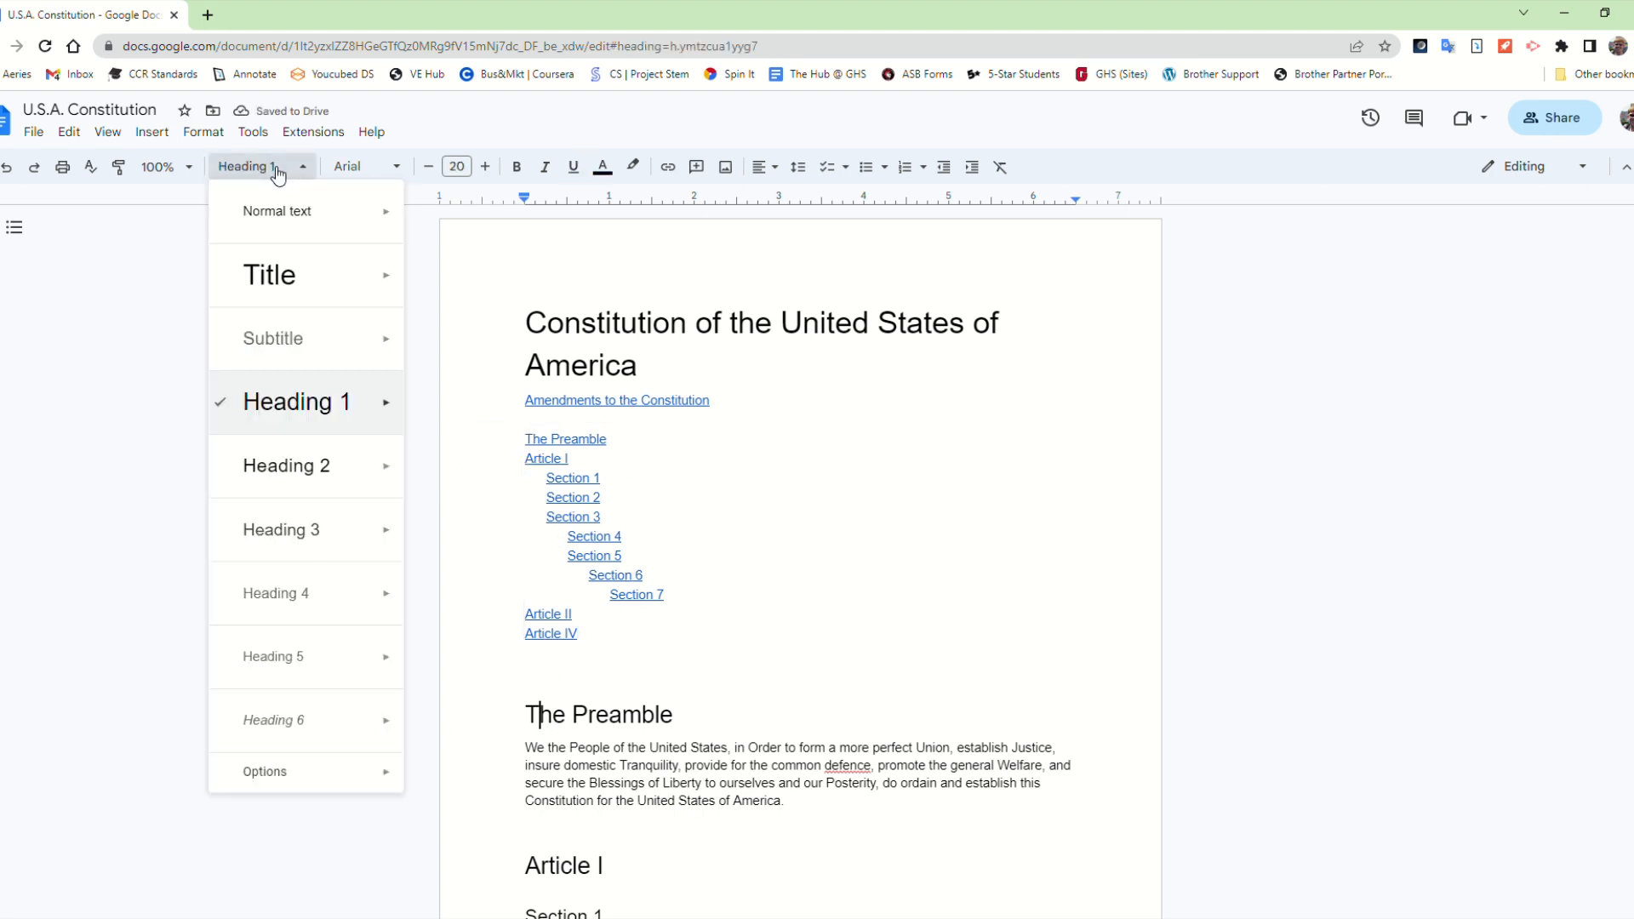